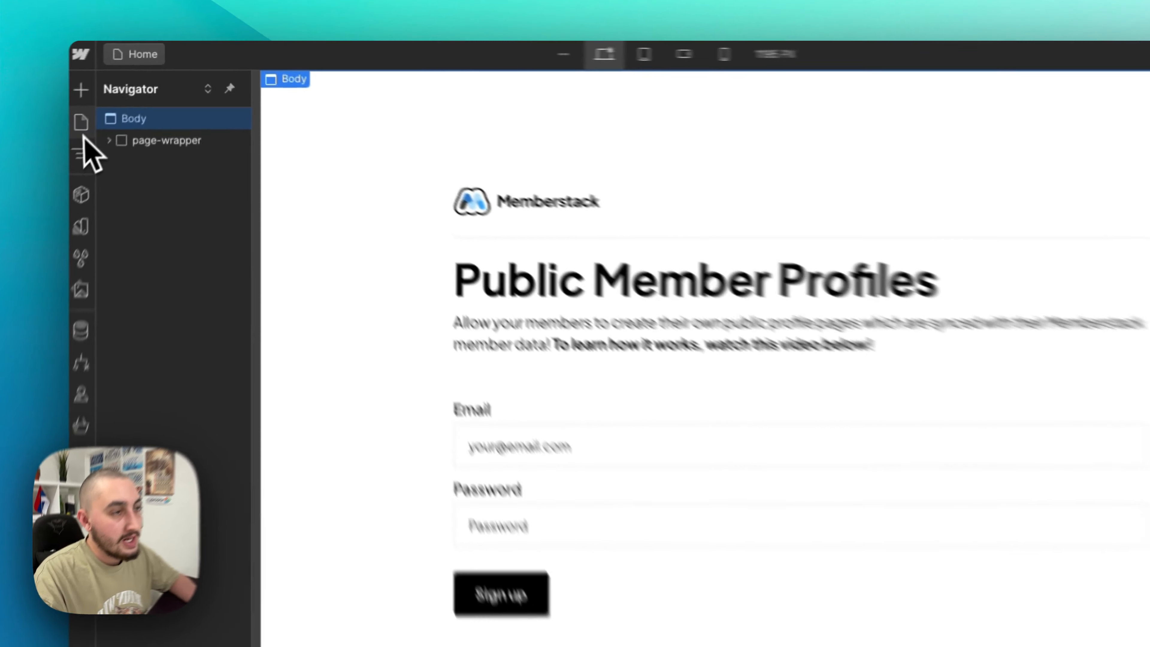
# - Go to the Onboarding page, select its form and review the form's custom attributes
pyautogui.click(129, 90)
pyautogui.click(171, 148)
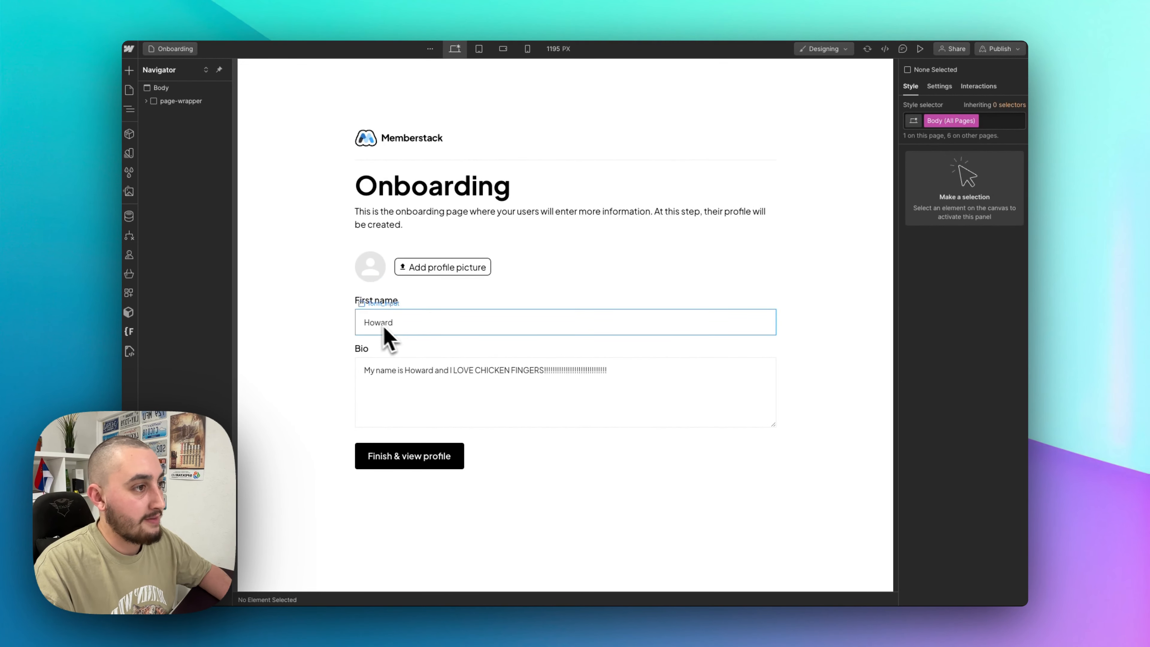
pyautogui.click(548, 455)
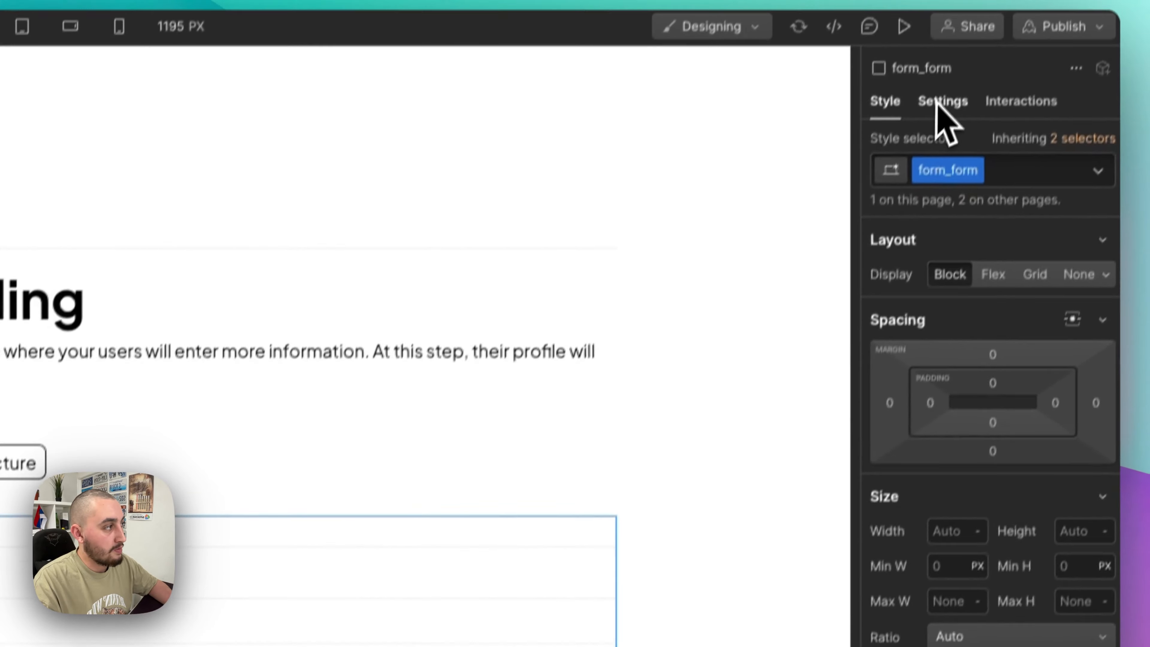
pyautogui.click(937, 104)
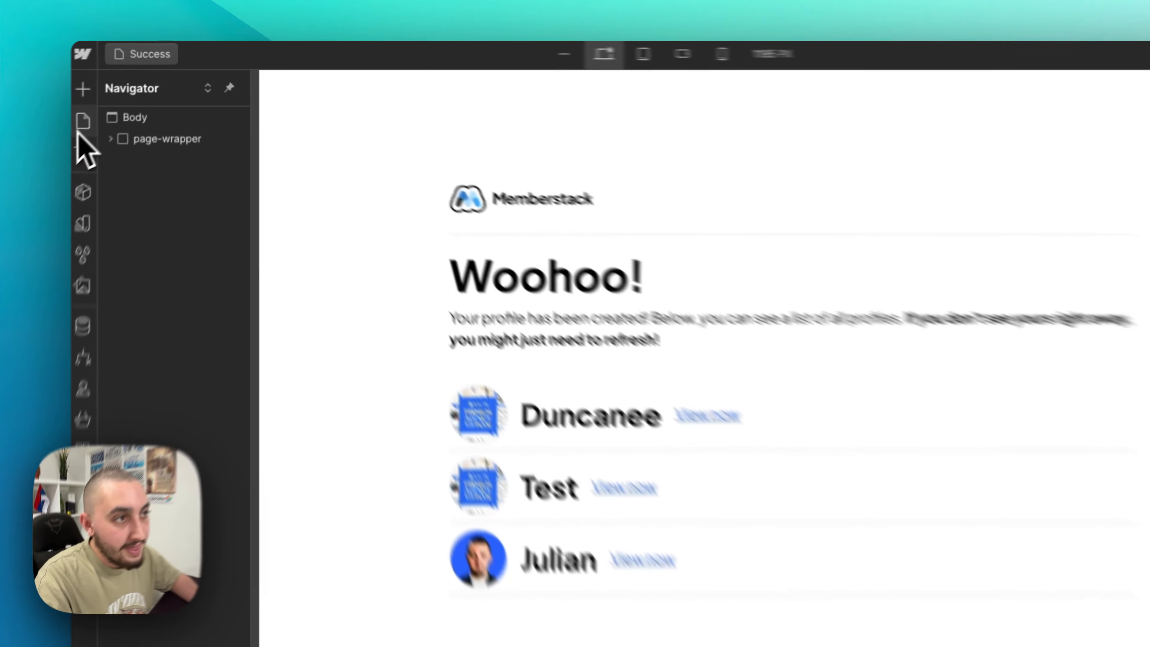
# - View the Profiles Template page, then the Profiles collection's settings and fields
pyautogui.click(130, 89)
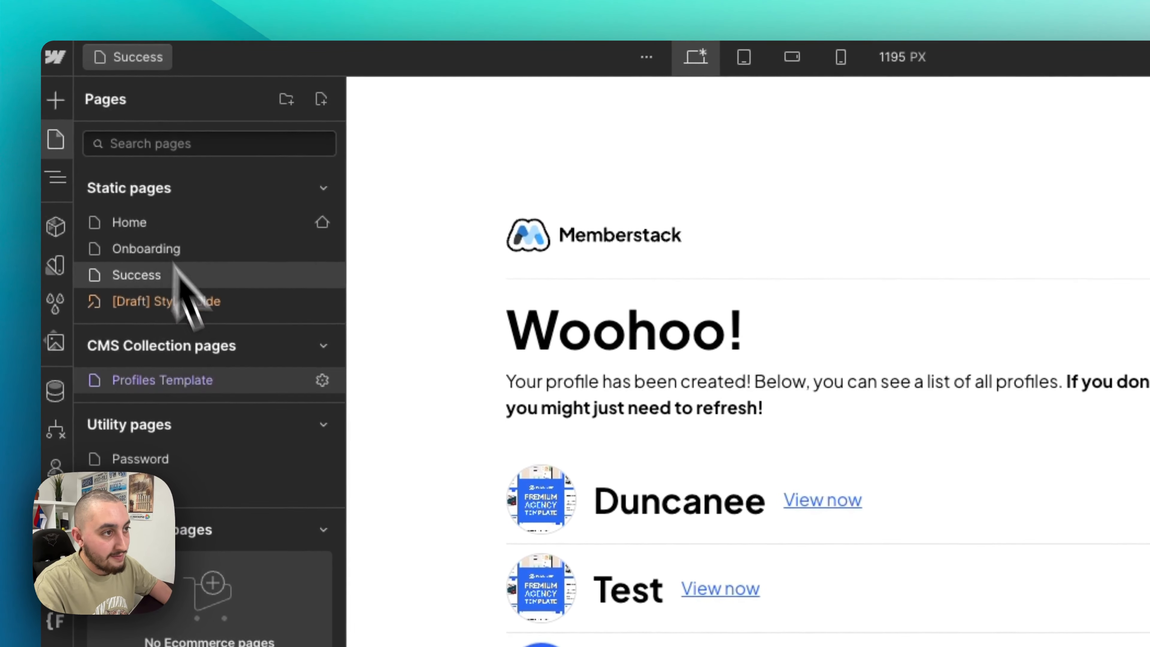
pyautogui.click(199, 401)
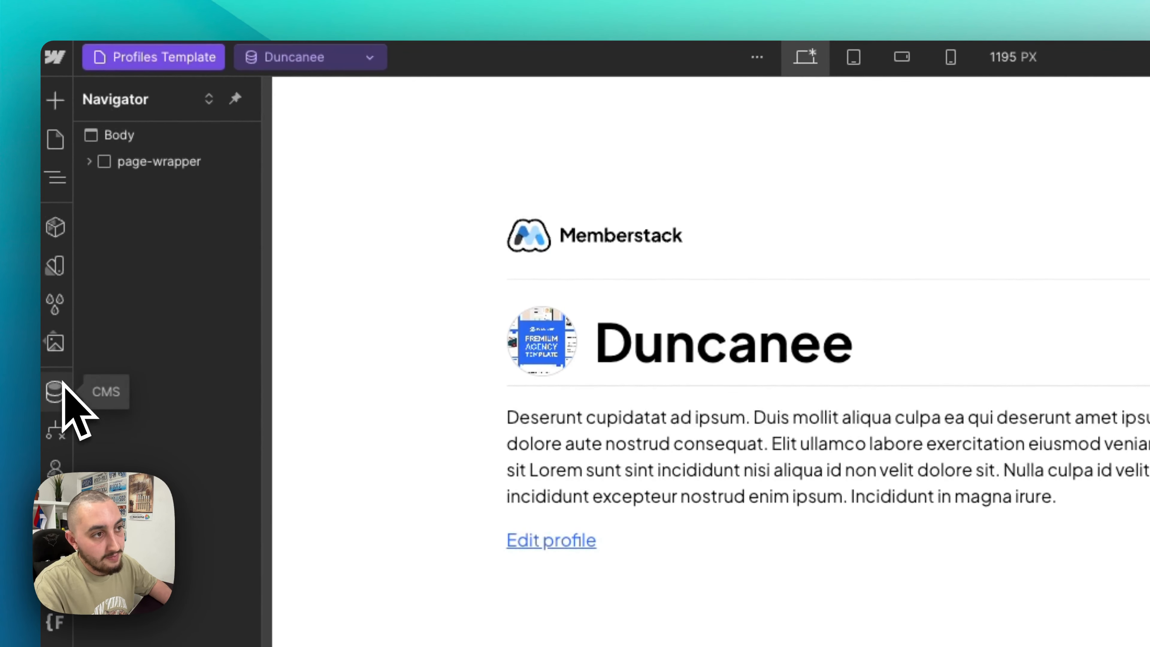
pyautogui.click(61, 390)
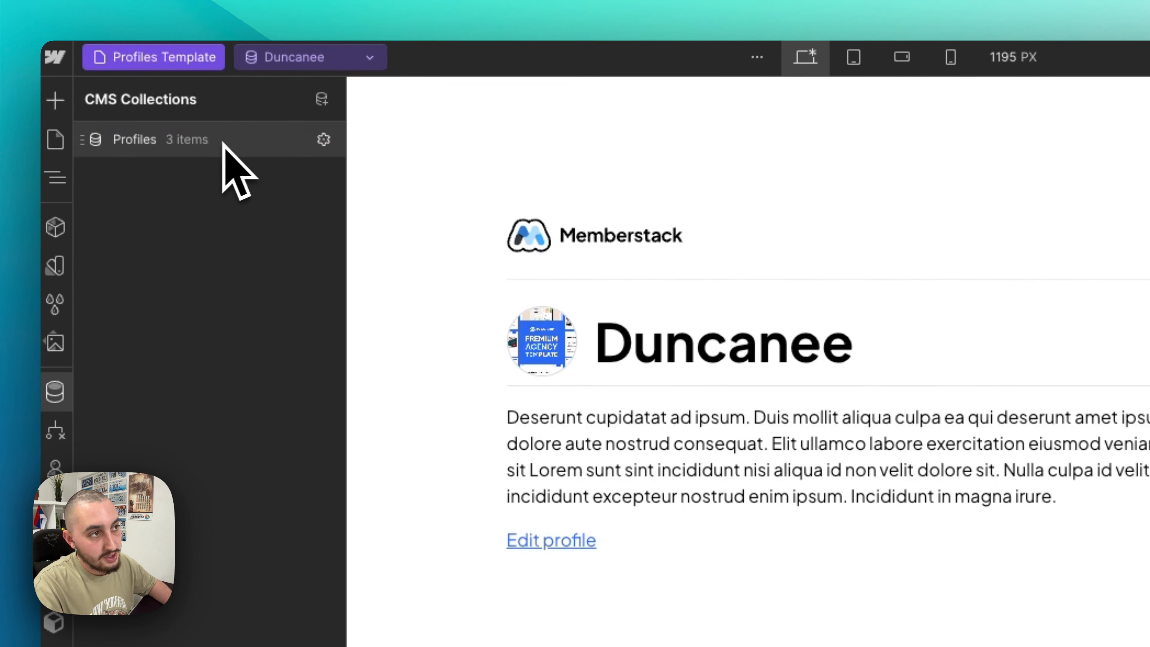
pyautogui.click(317, 141)
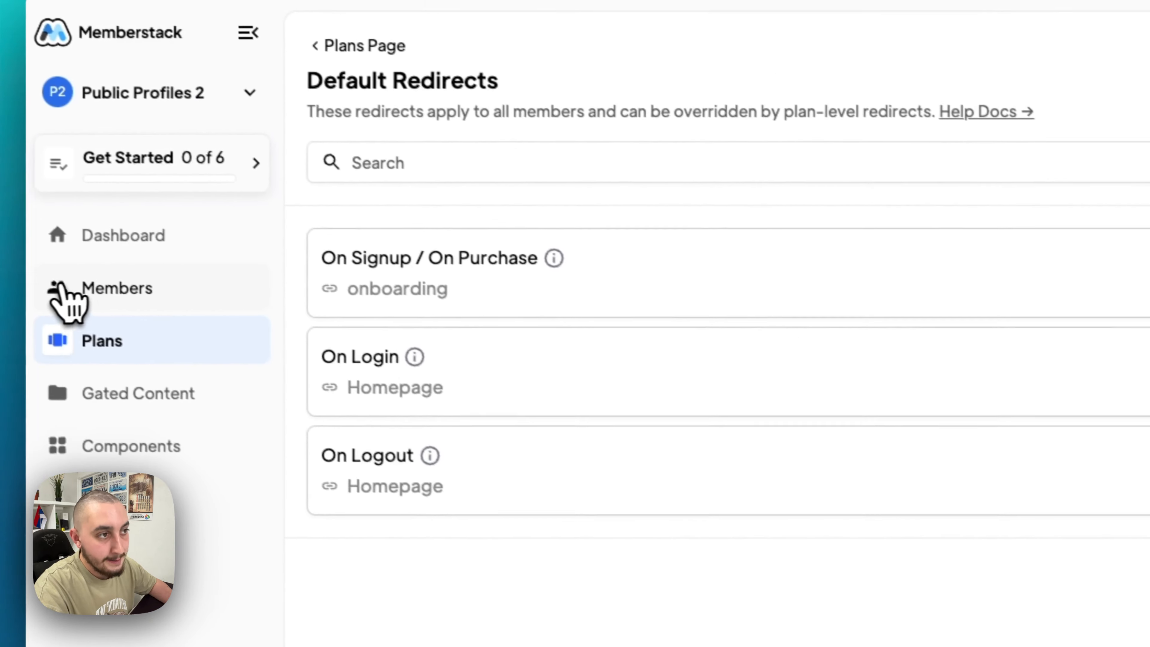
# - Review the members' custom fields, inspecting the CMS ID field and closing it unchanged
pyautogui.click(68, 290)
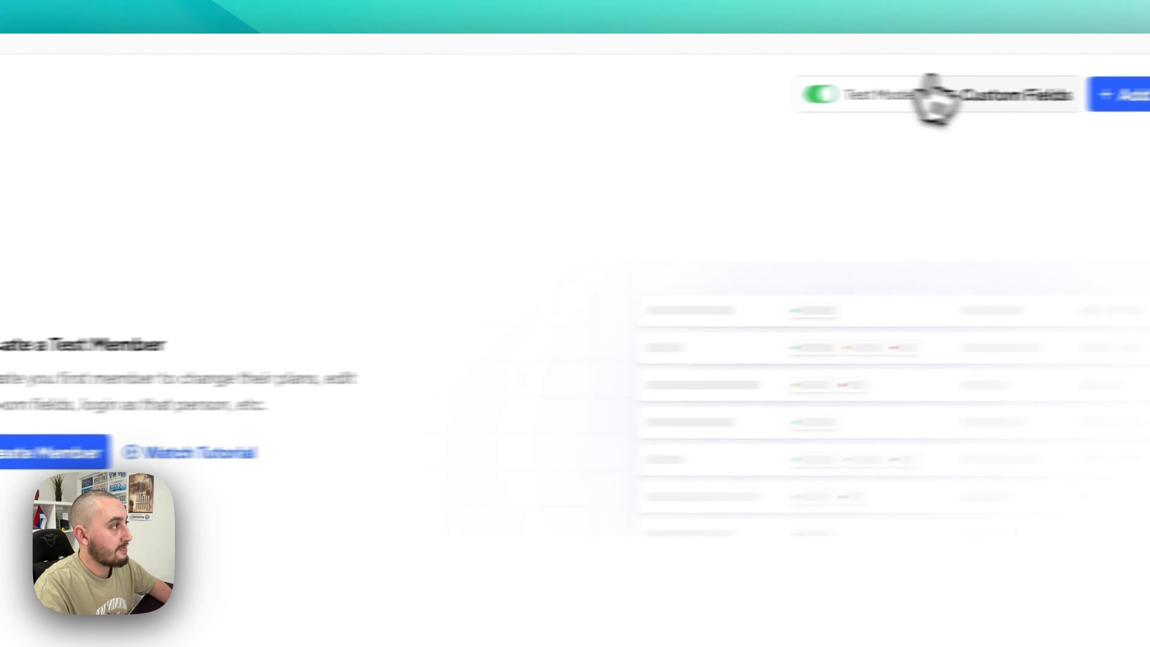
pyautogui.click(932, 103)
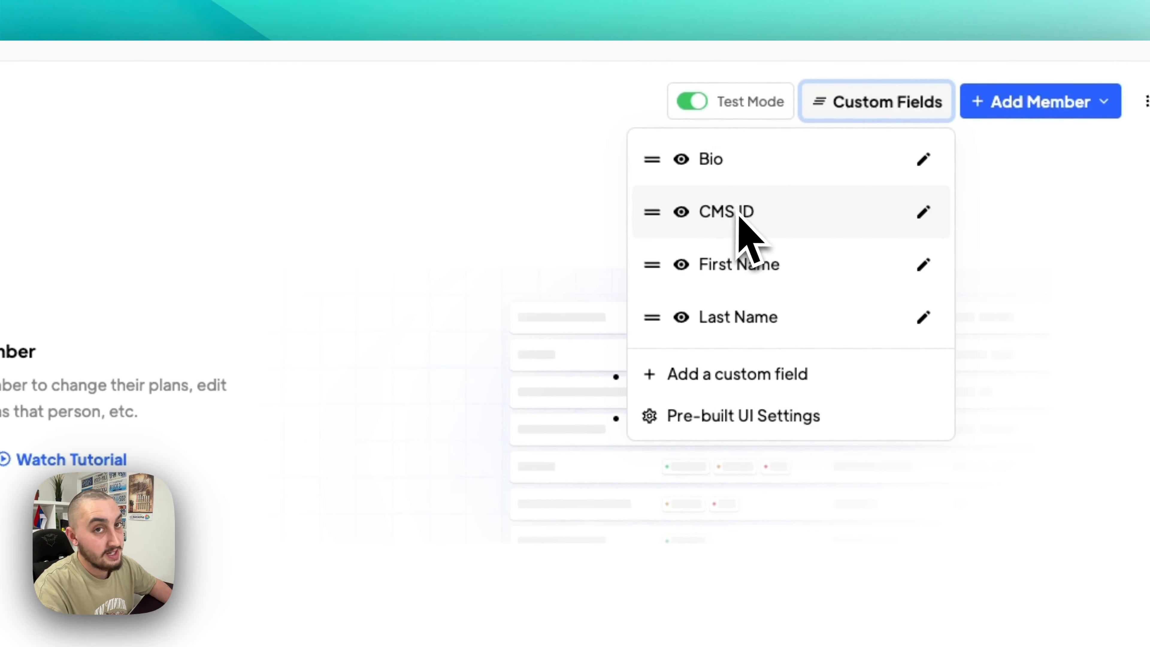
pyautogui.click(924, 212)
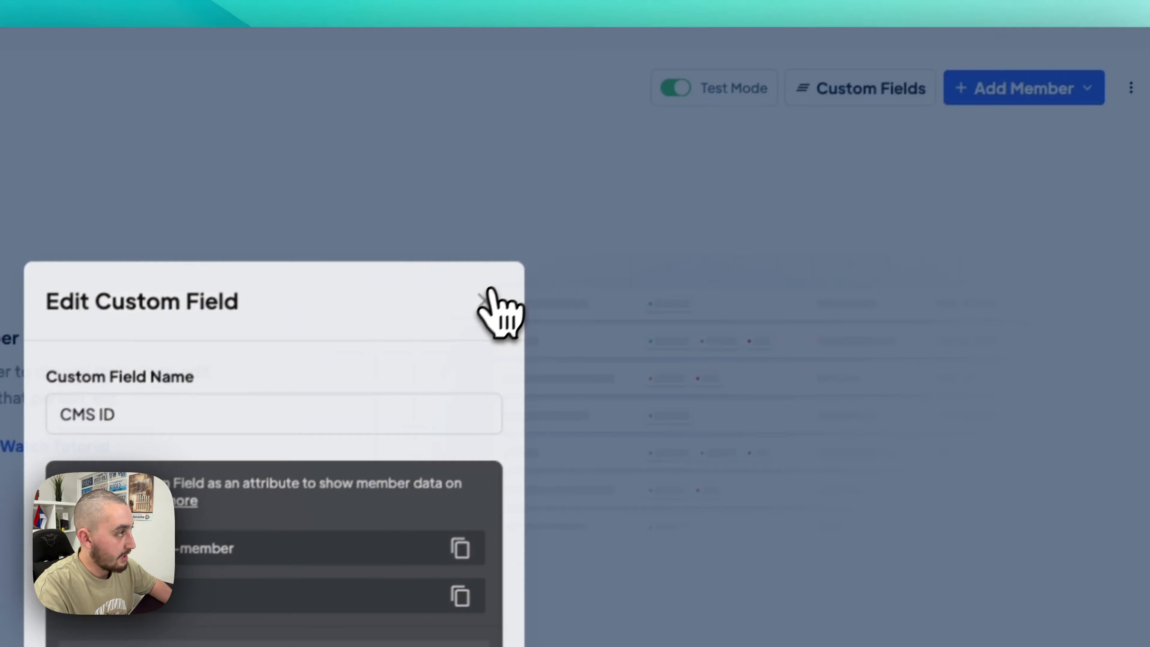
pyautogui.click(496, 313)
pyautogui.click(844, 117)
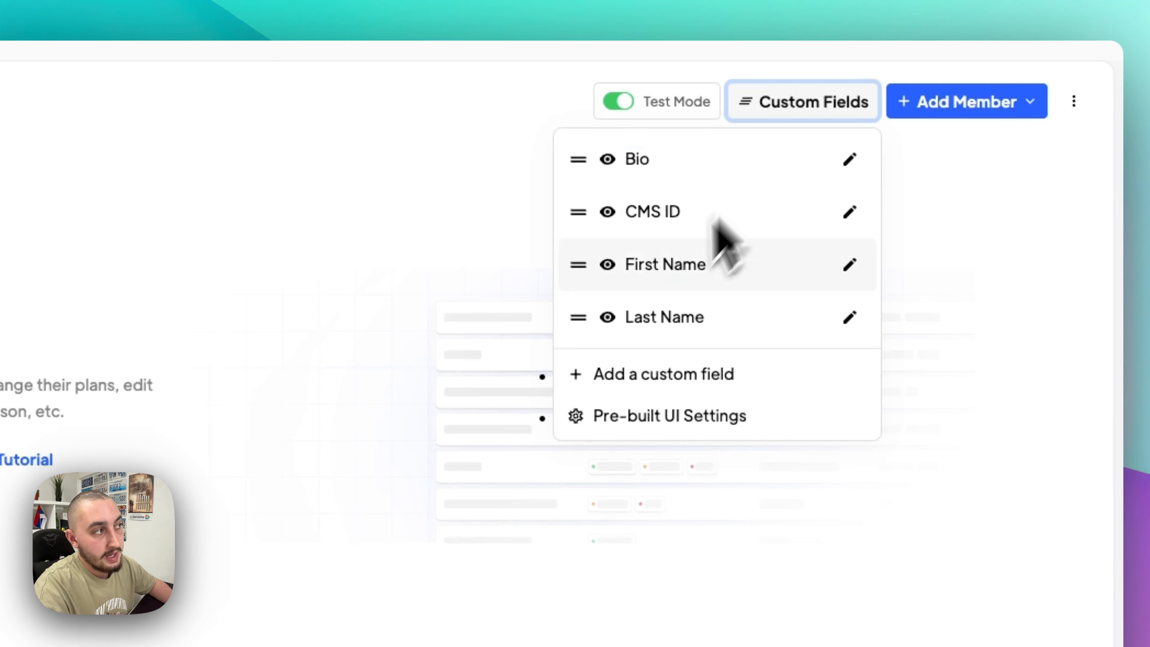
pyautogui.click(780, 111)
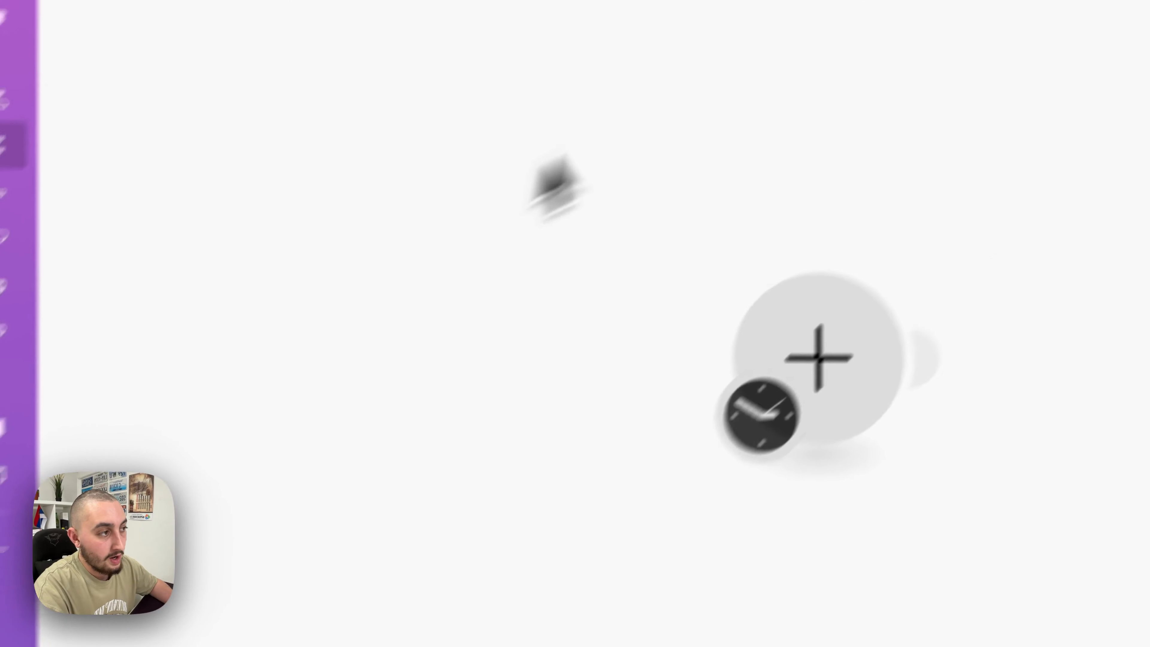
# - Add a Memberstack Watch Updated Members trigger as the scenario's first module
pyautogui.click(749, 442)
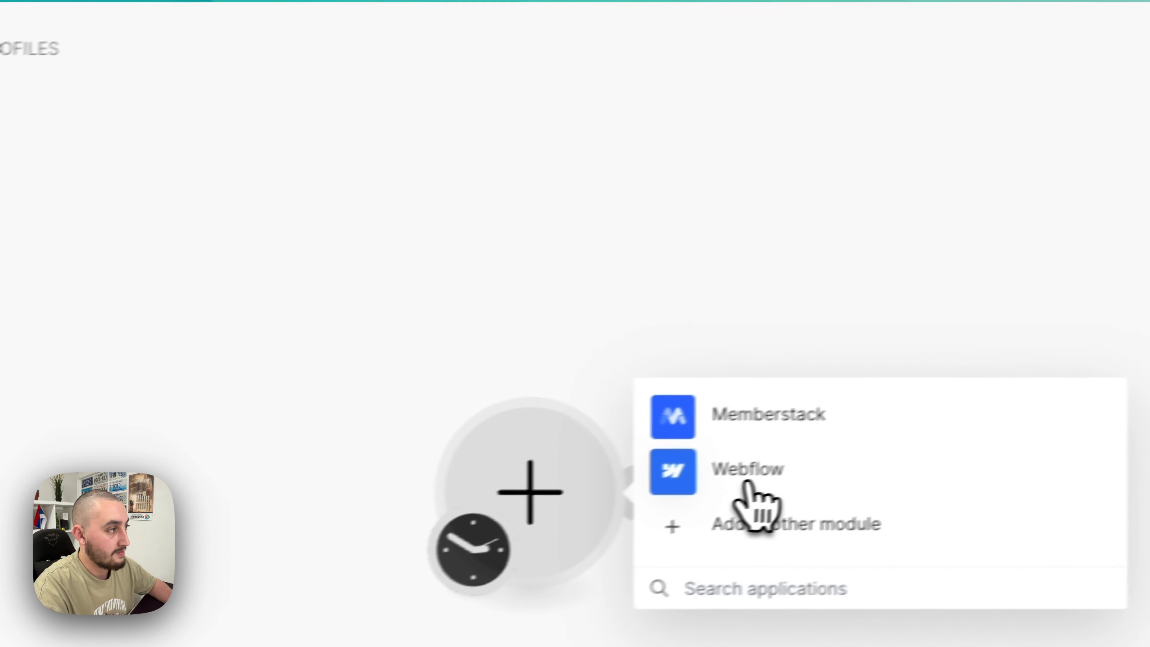
pyautogui.click(956, 431)
pyautogui.click(477, 488)
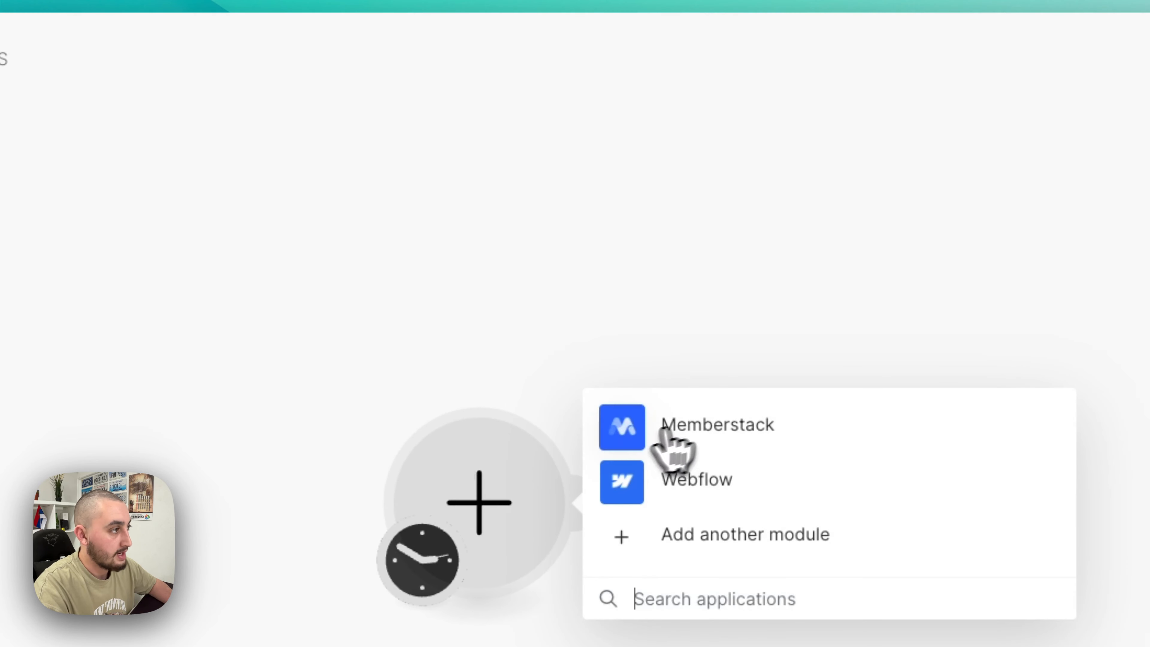
pyautogui.click(656, 426)
pyautogui.click(723, 208)
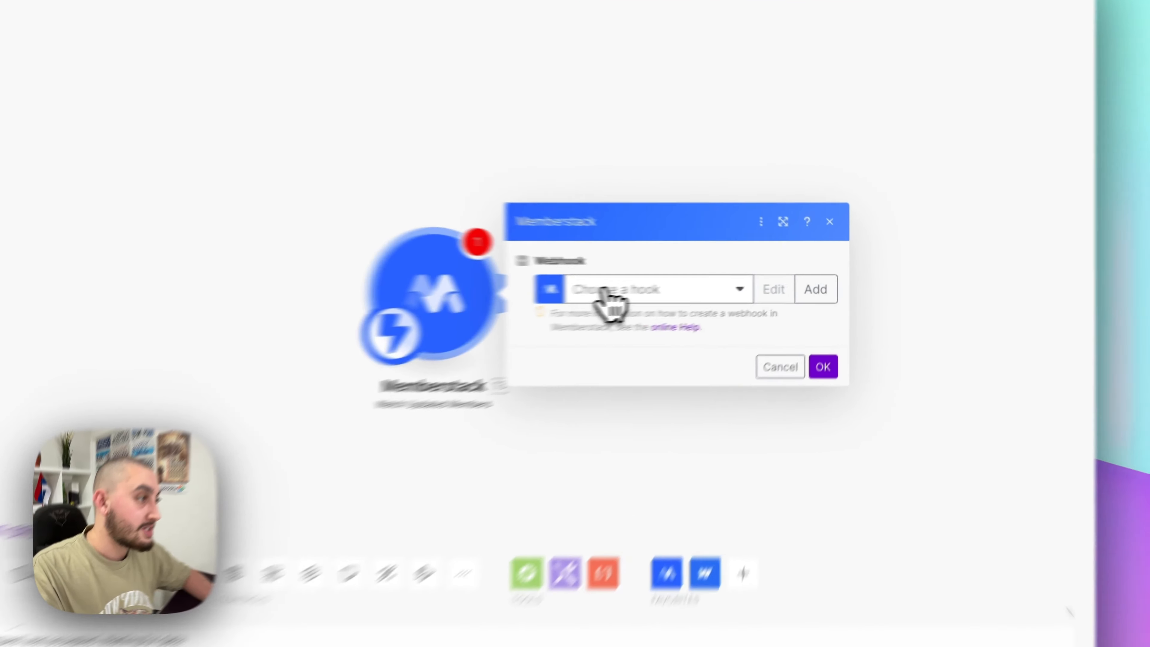
# - Attach the New PP Updated webhook, confirm, and run once waiting for new data
pyautogui.click(677, 283)
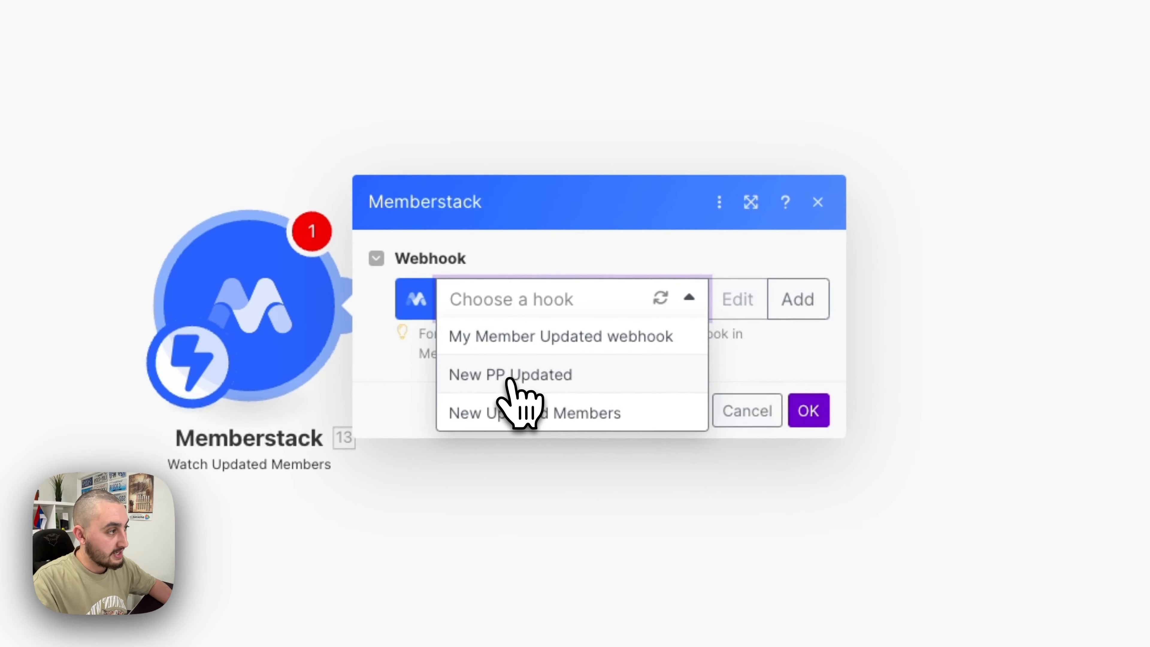
pyautogui.click(512, 374)
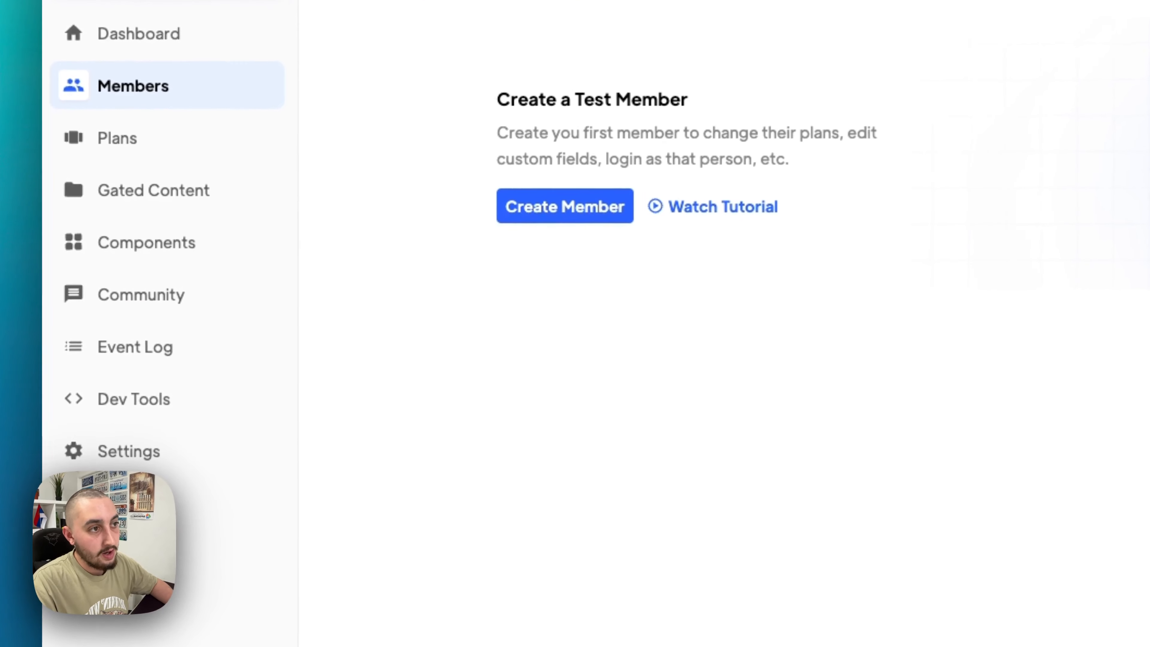
pyautogui.click(127, 415)
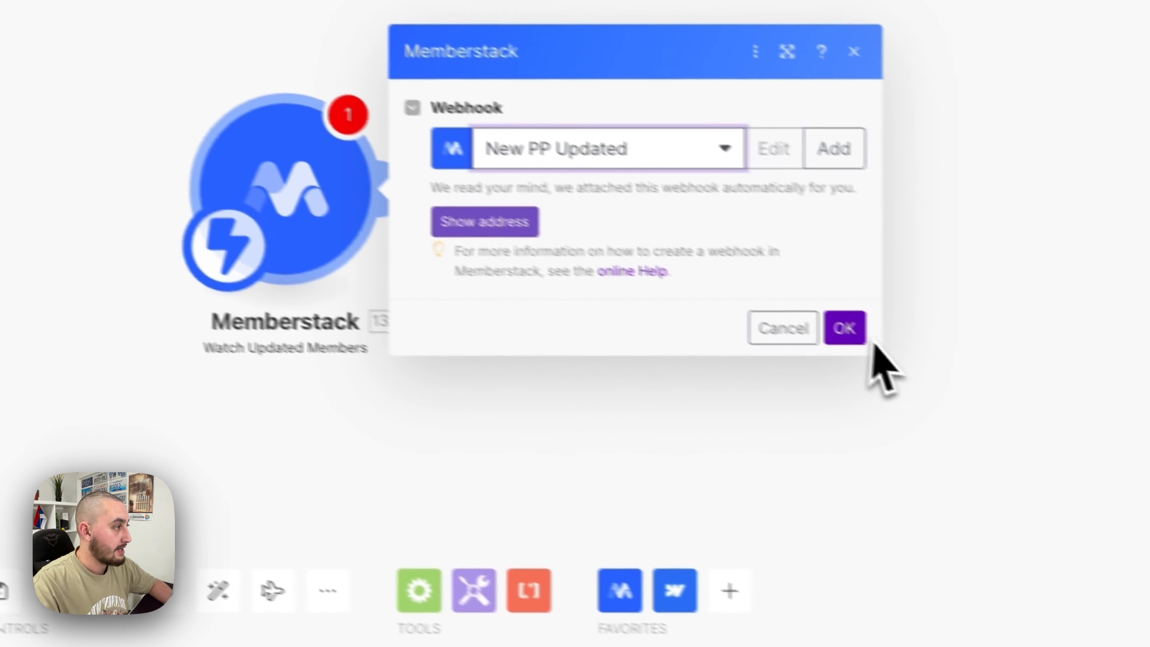
pyautogui.click(861, 335)
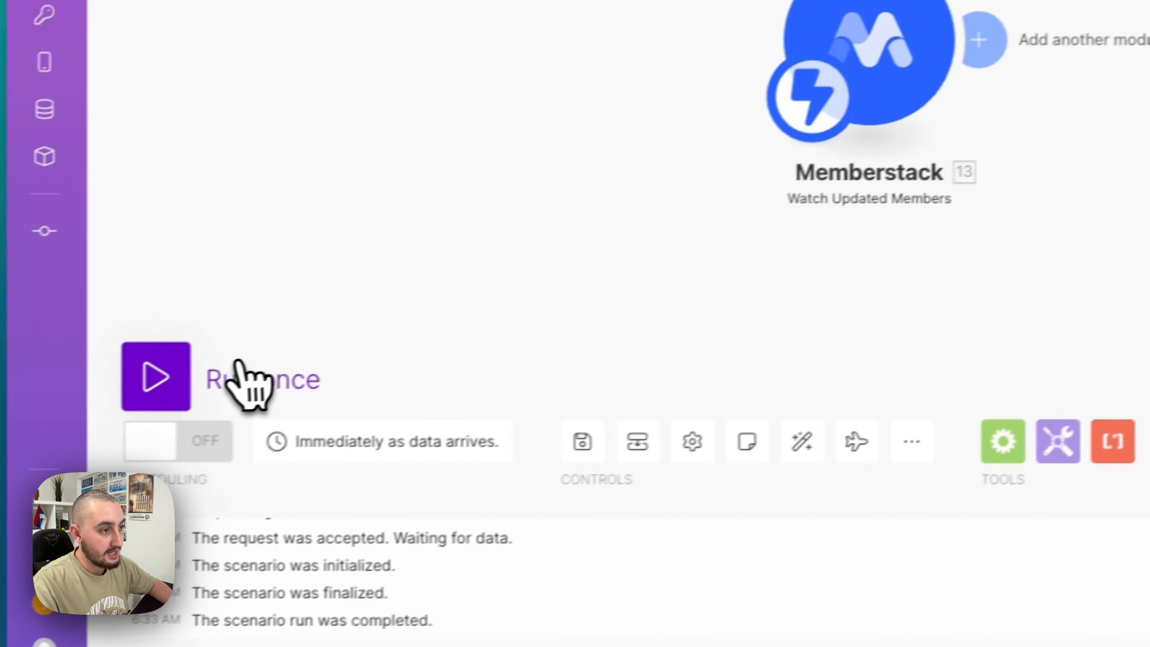
pyautogui.click(240, 376)
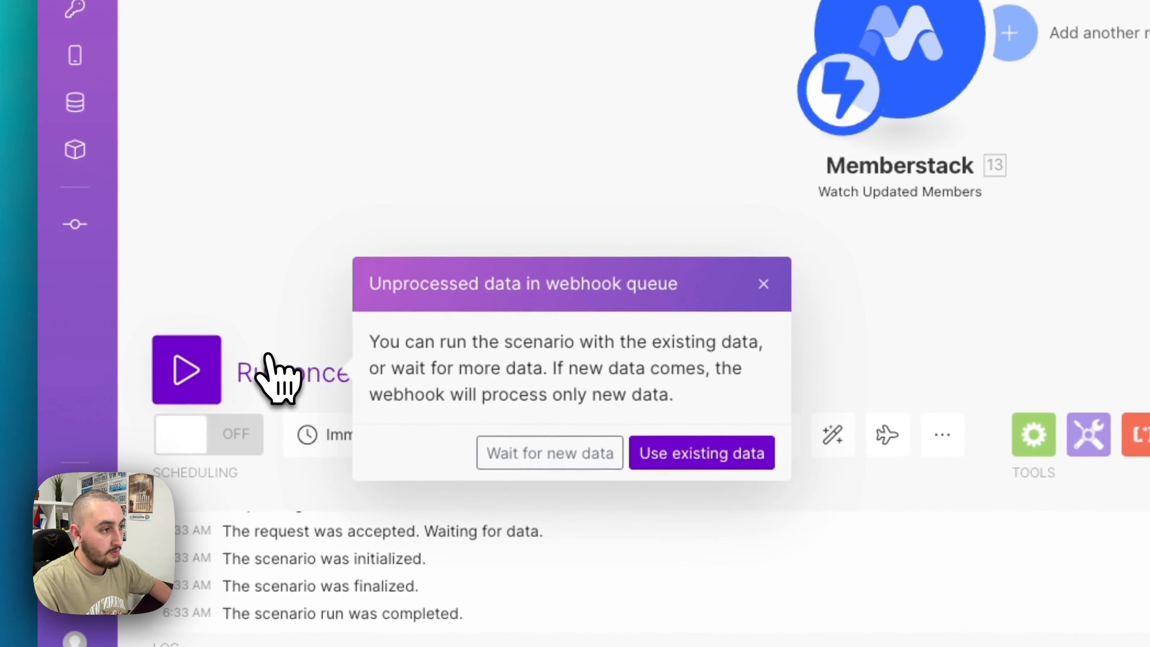
pyautogui.click(500, 458)
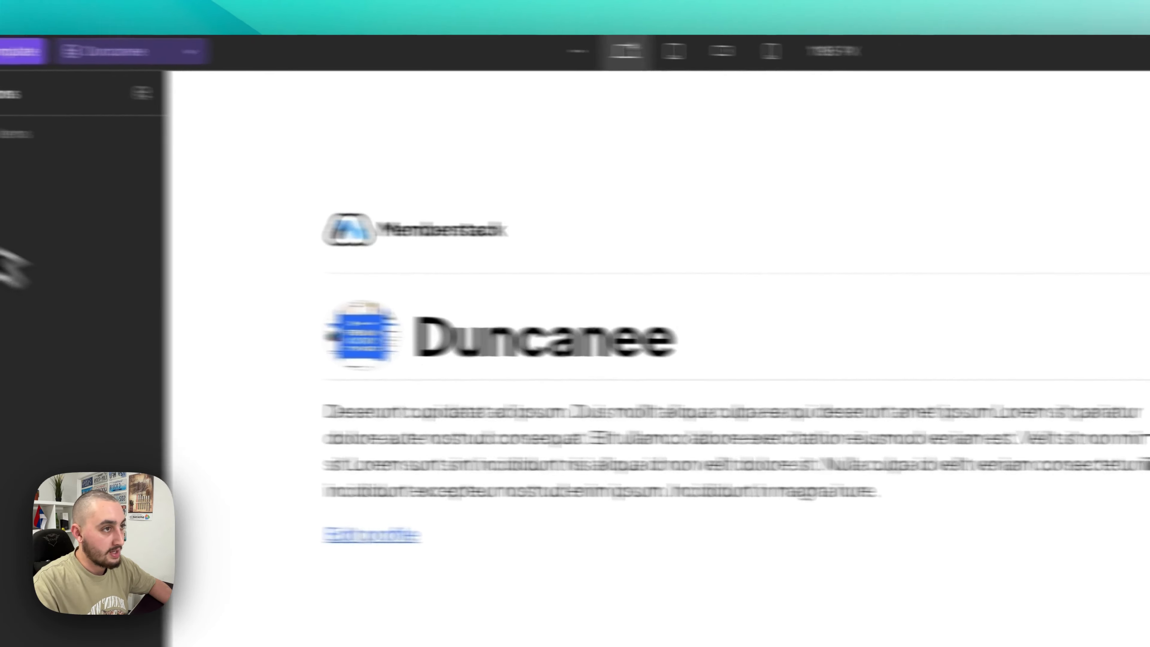
# - From the Home page, publish the site to the staging domain and open the staging site
pyautogui.click(41, 146)
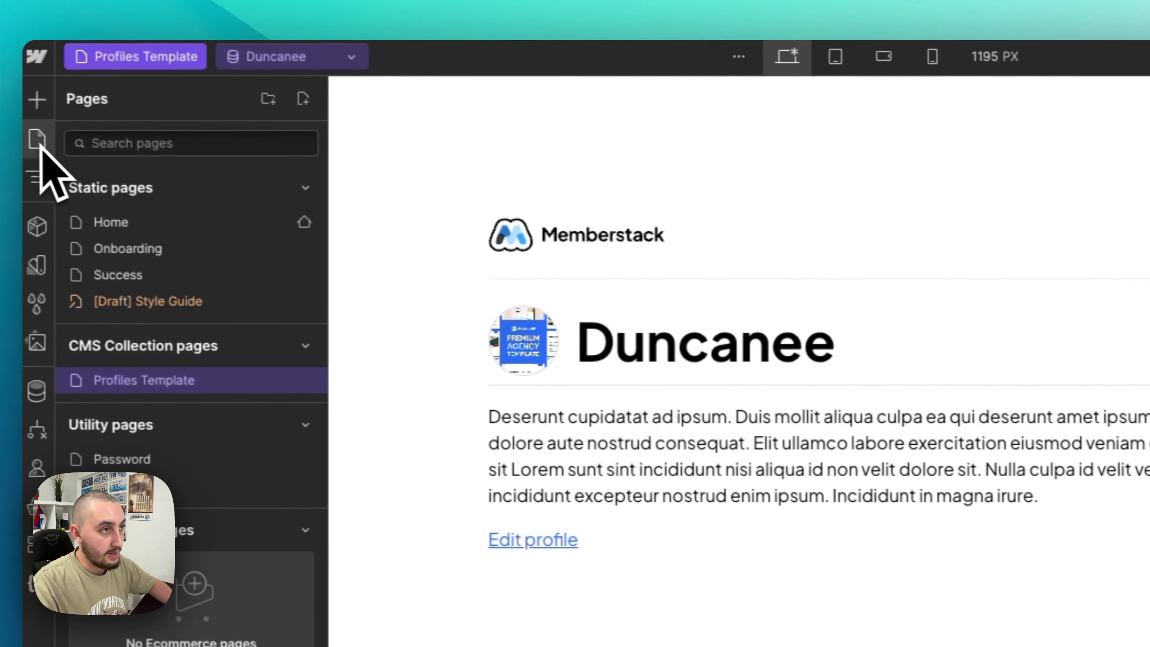
pyautogui.click(114, 222)
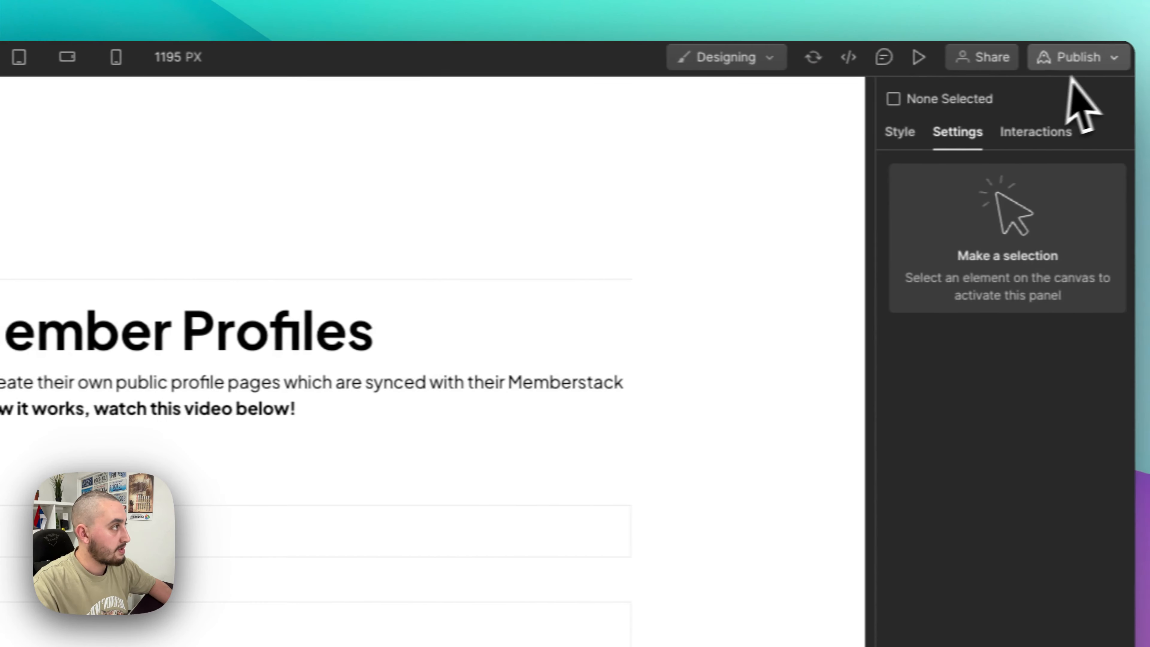
pyautogui.click(1074, 61)
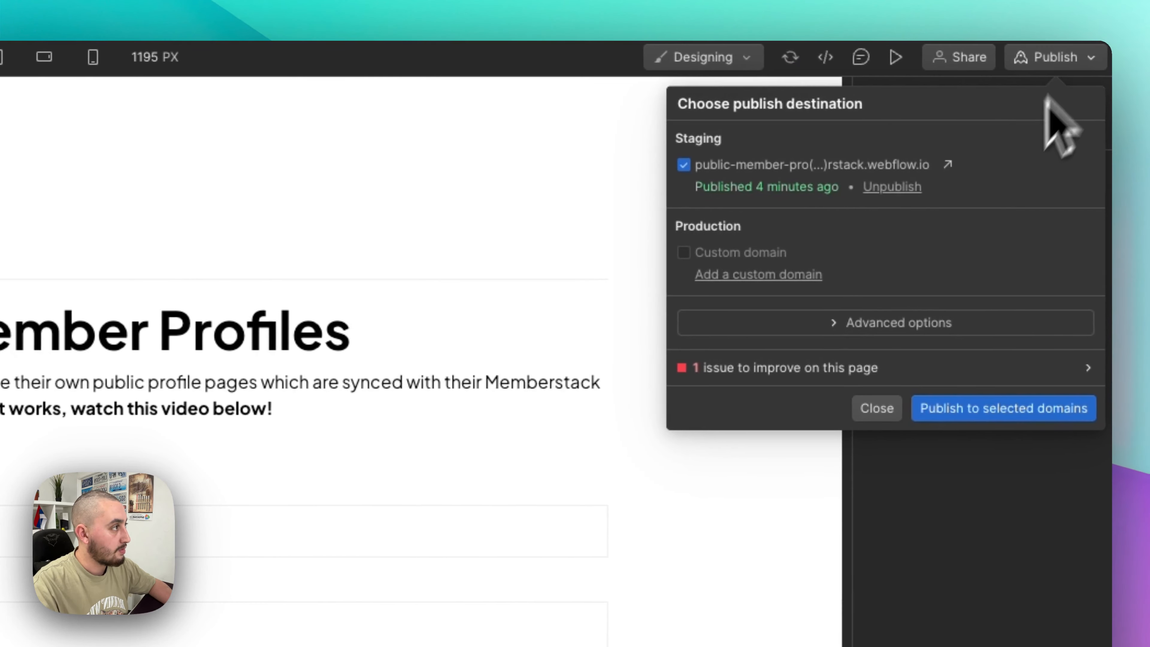
pyautogui.click(983, 406)
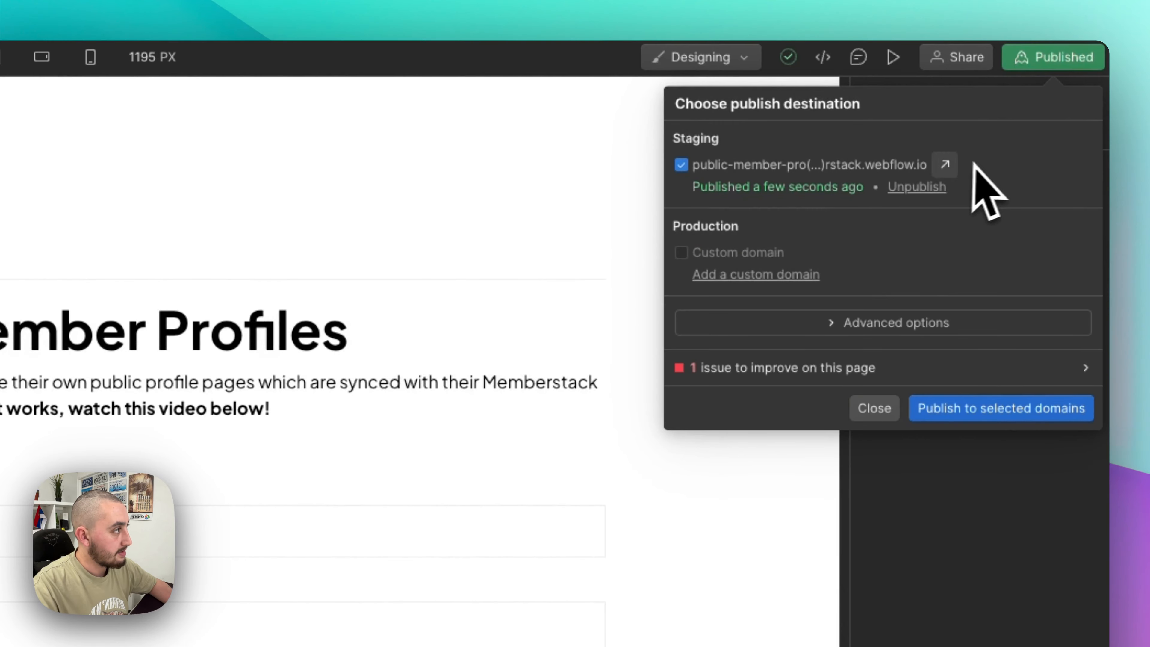
pyautogui.click(945, 164)
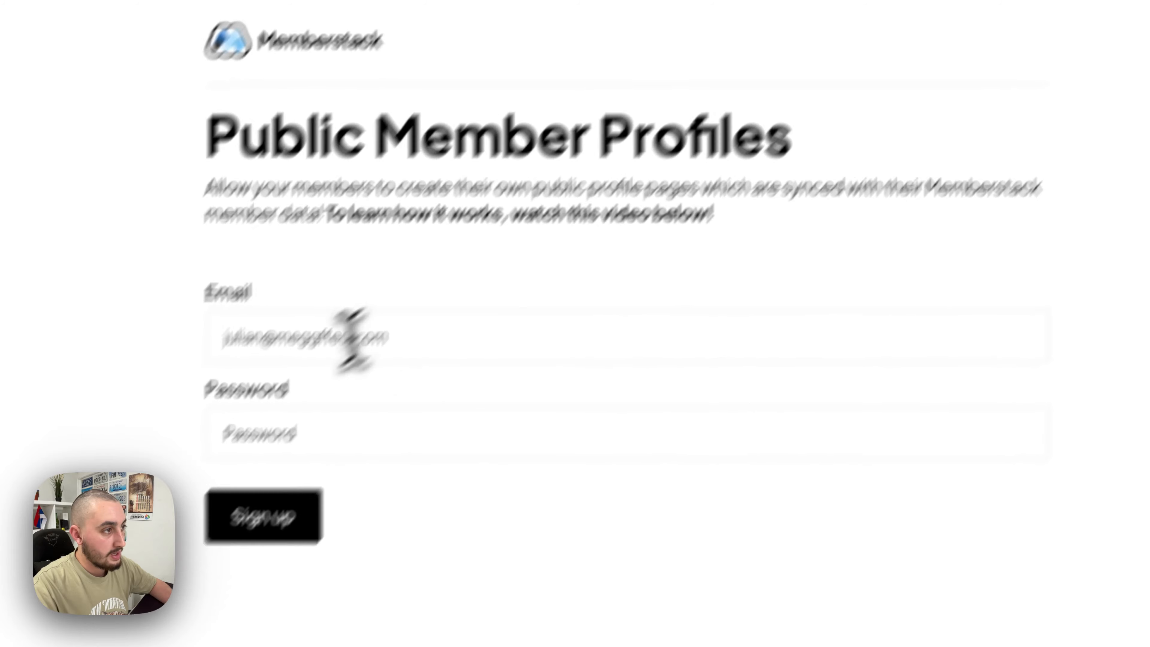
# - Sign up with a test email and password, declining to save the password
pyautogui.click(162, 496)
pyautogui.write('svds')
pyautogui.click(151, 584)
pyautogui.write('******')
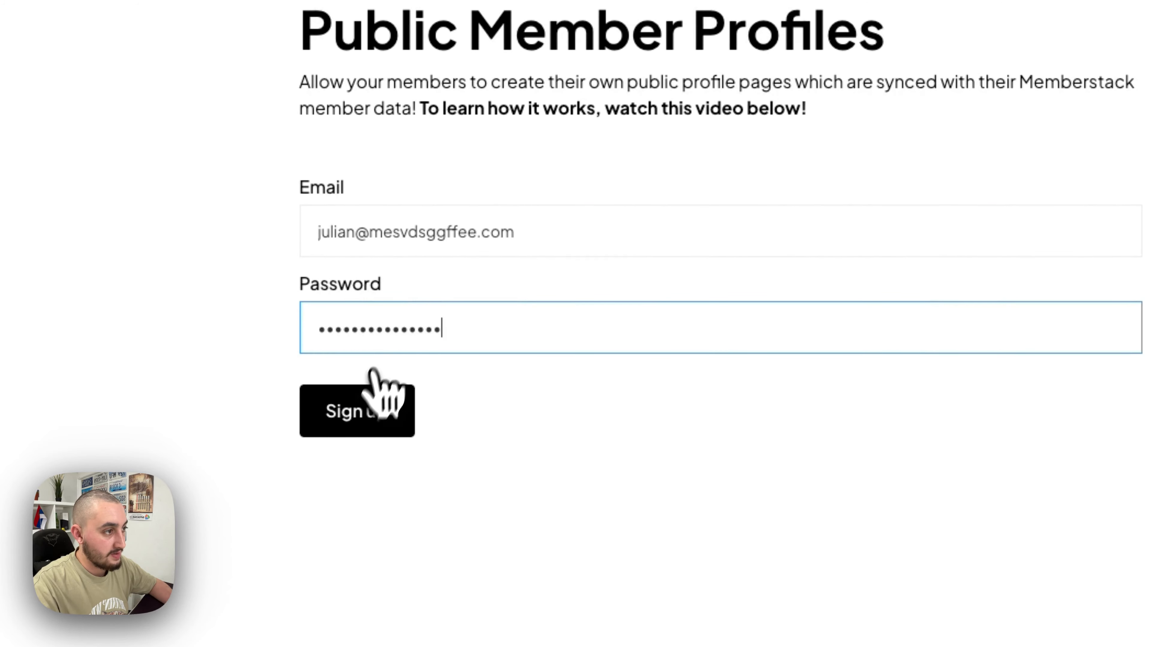
pyautogui.click(353, 419)
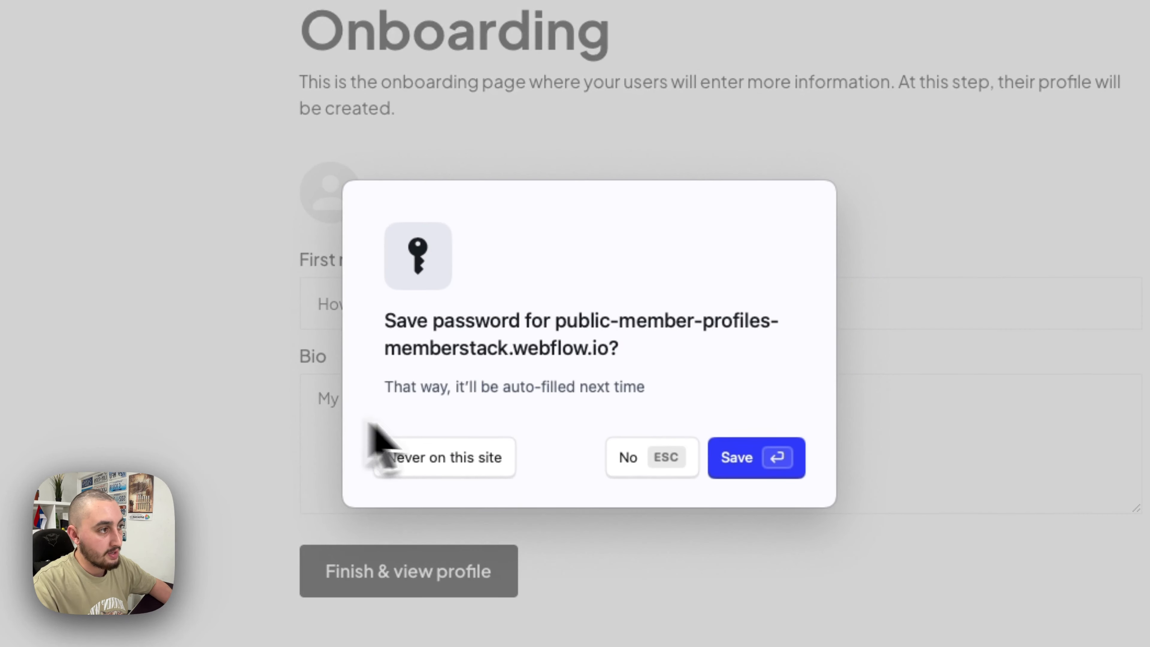
pyautogui.click(645, 467)
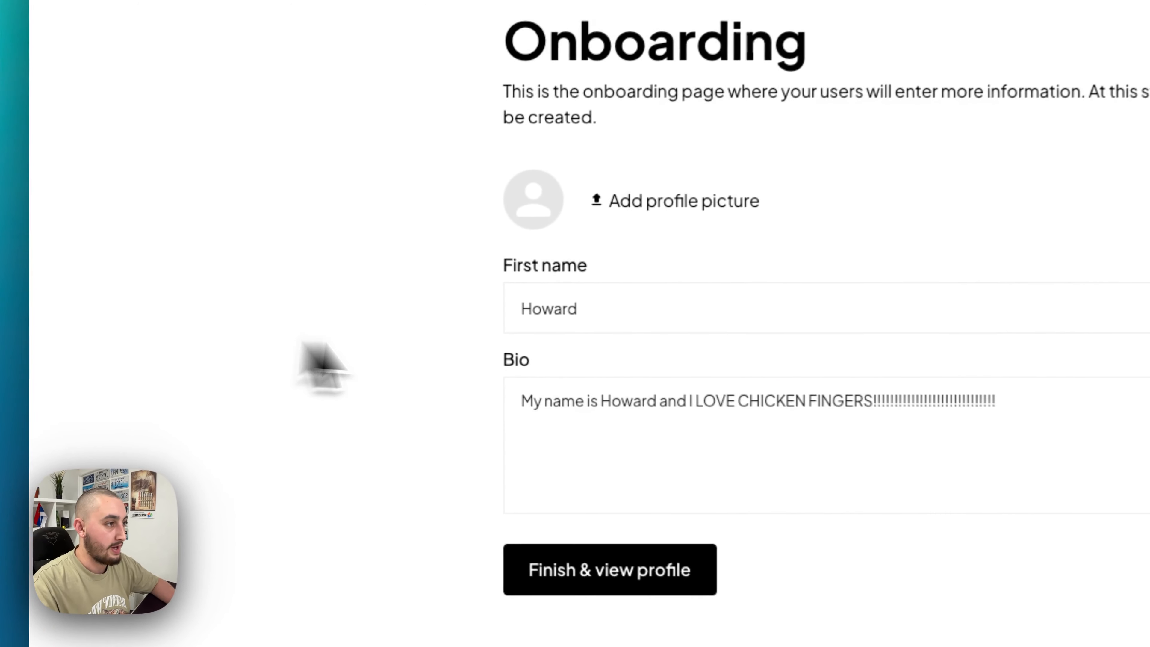
# - Enter first name John and a bio, upload profile-pic (1).png, and finish onboarding
pyautogui.click(596, 304)
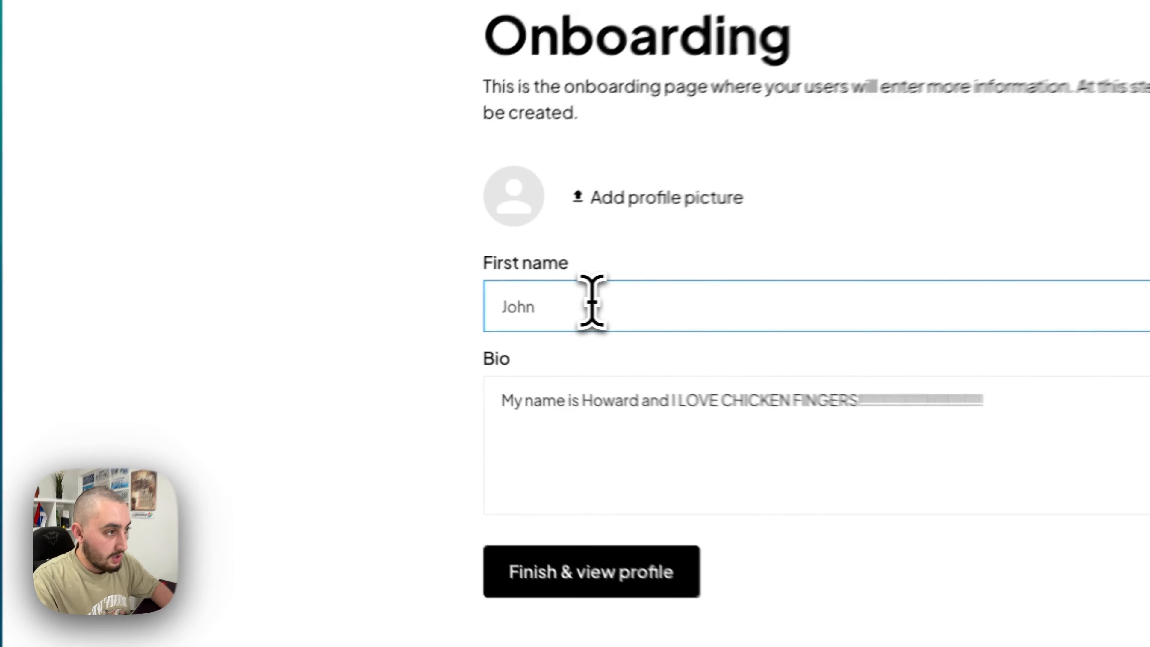
pyautogui.press('Tab')
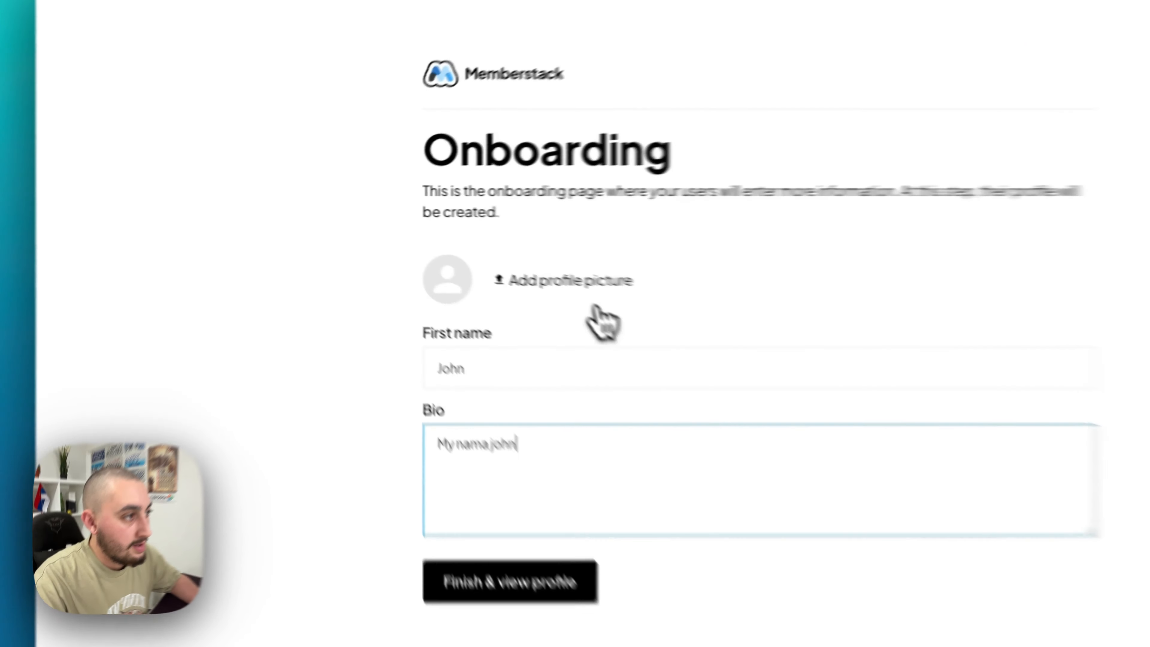
pyautogui.click(478, 249)
pyautogui.scroll(-15, 326, 362)
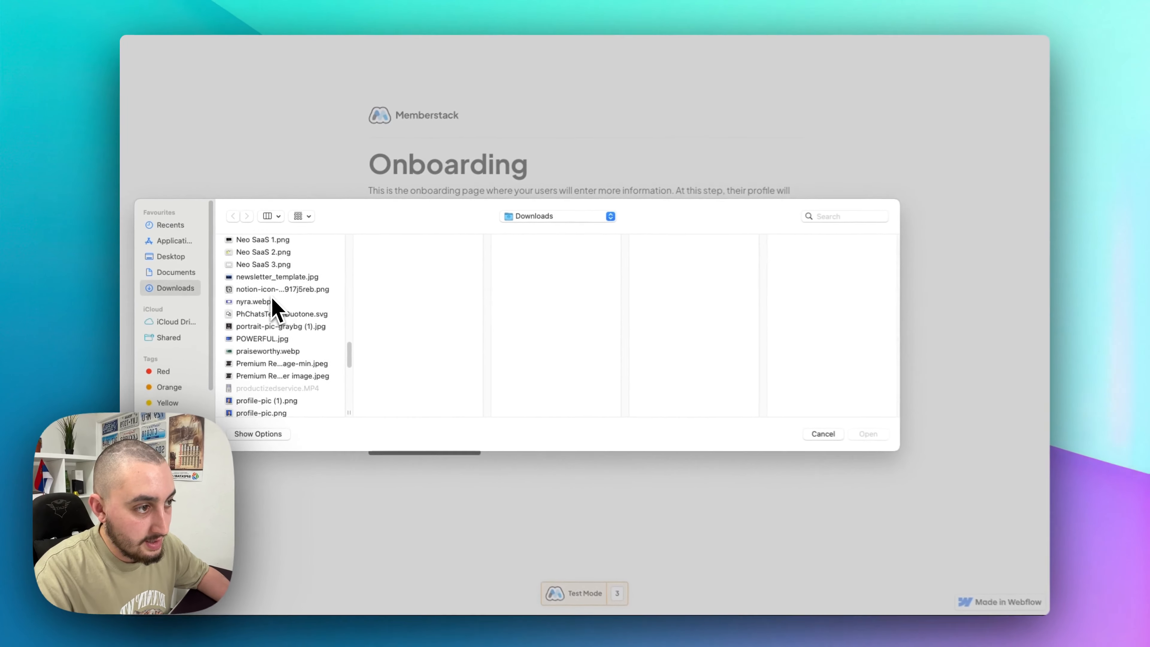
pyautogui.scroll(-10, 273, 308)
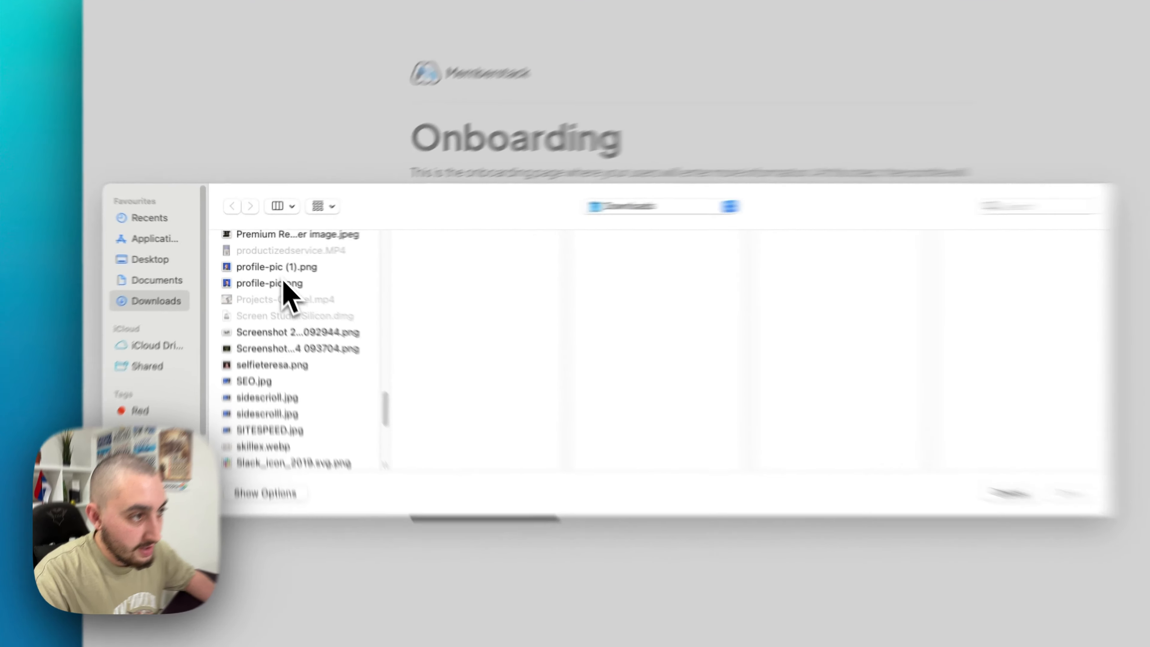
pyautogui.click(264, 262)
pyautogui.click(852, 429)
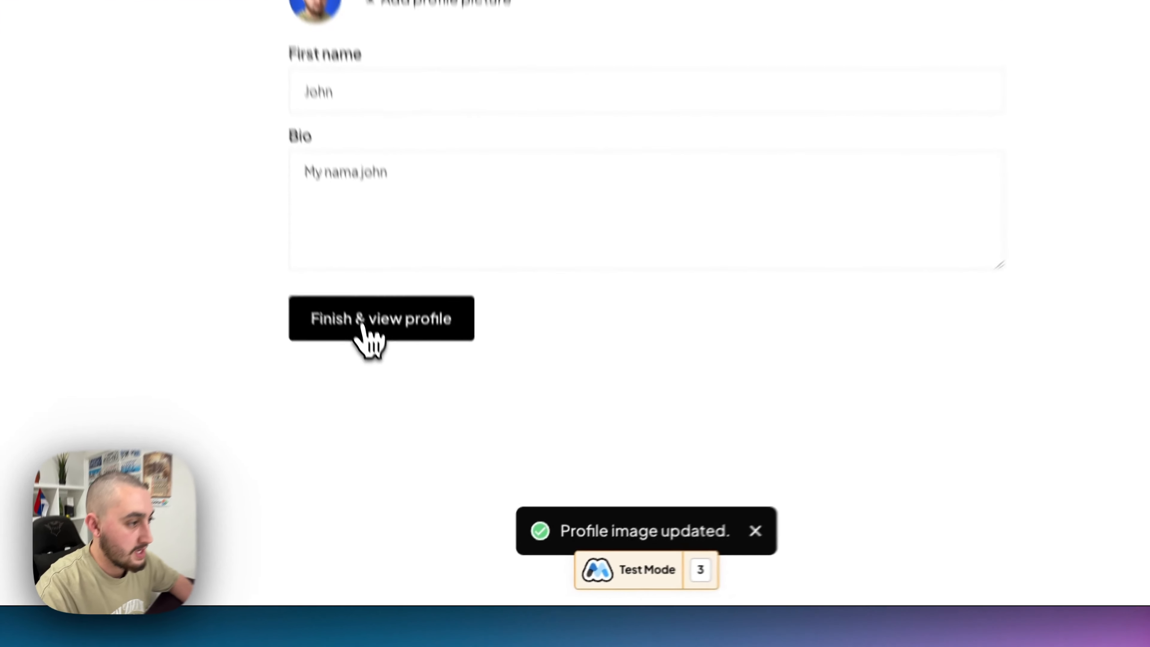
pyautogui.click(408, 440)
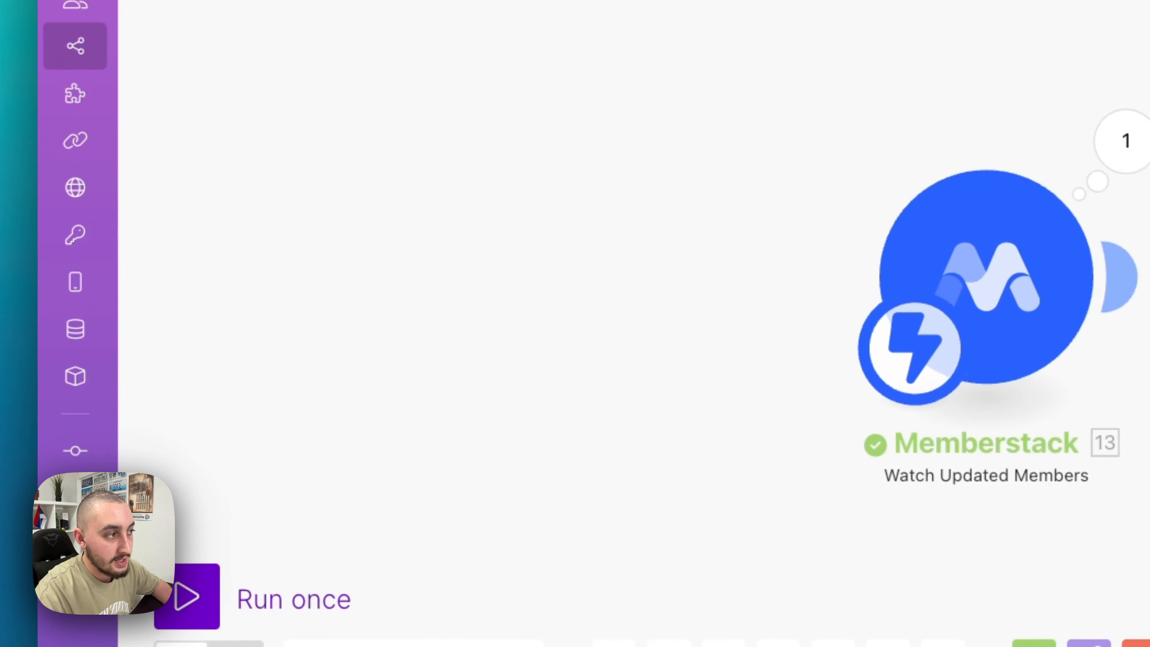
# - Check the Memberstack trigger's output, including the member's Custom Fields
pyautogui.click(635, 213)
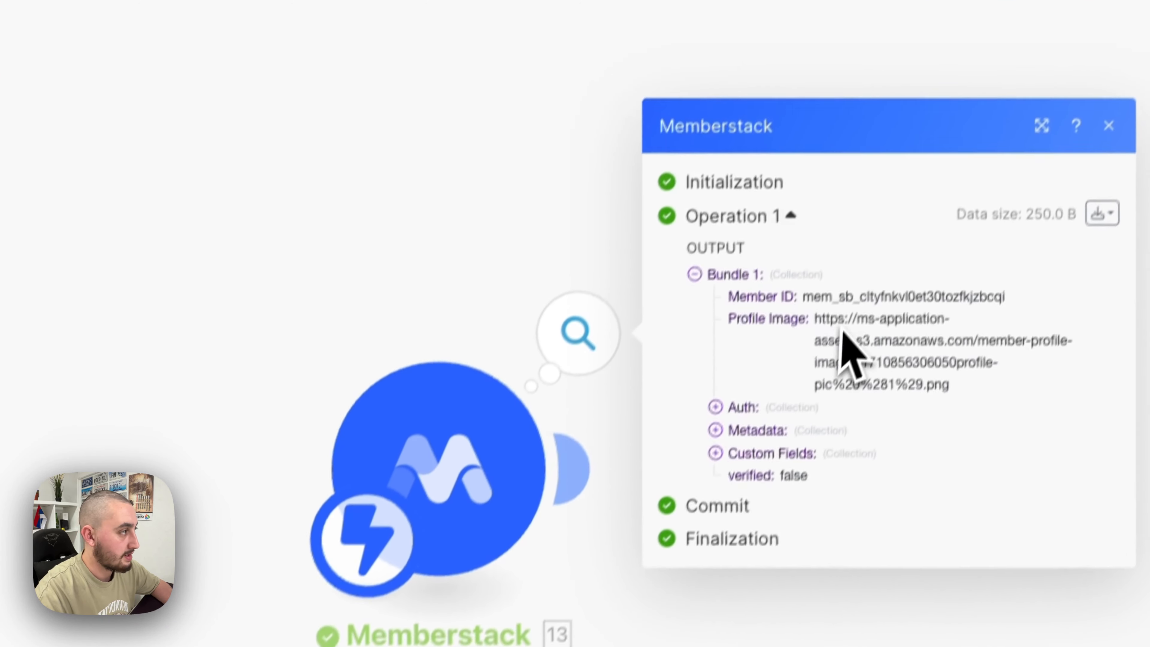
pyautogui.click(799, 330)
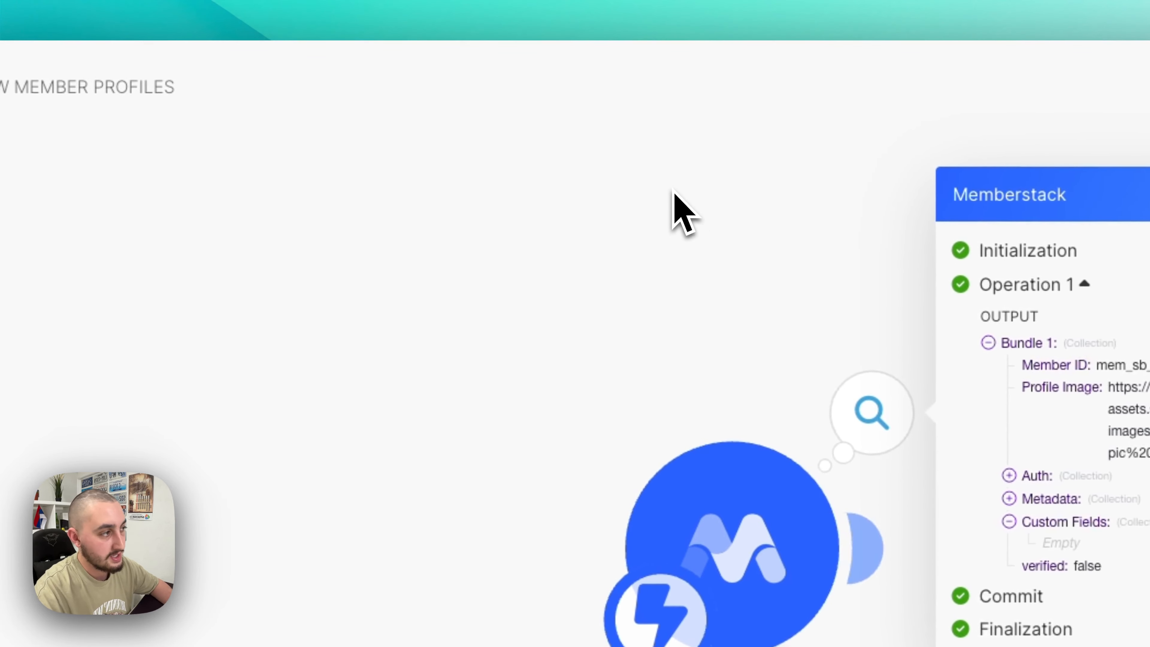
pyautogui.click(365, 144)
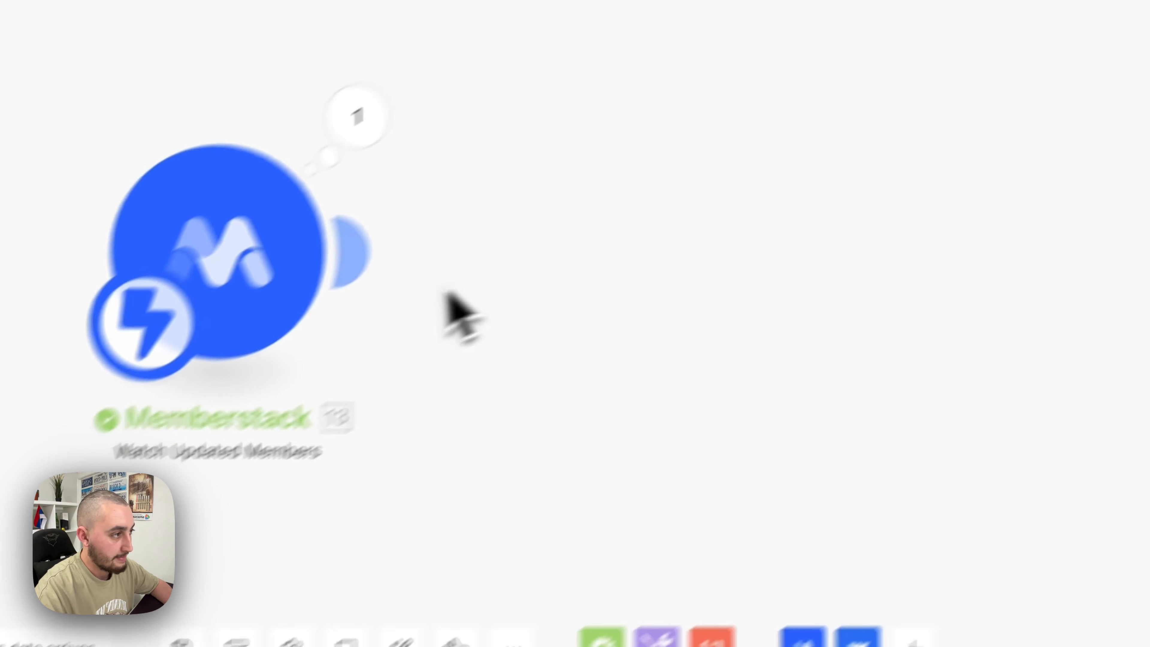
# - Add a Router after the Memberstack trigger with two routes
pyautogui.click(603, 639)
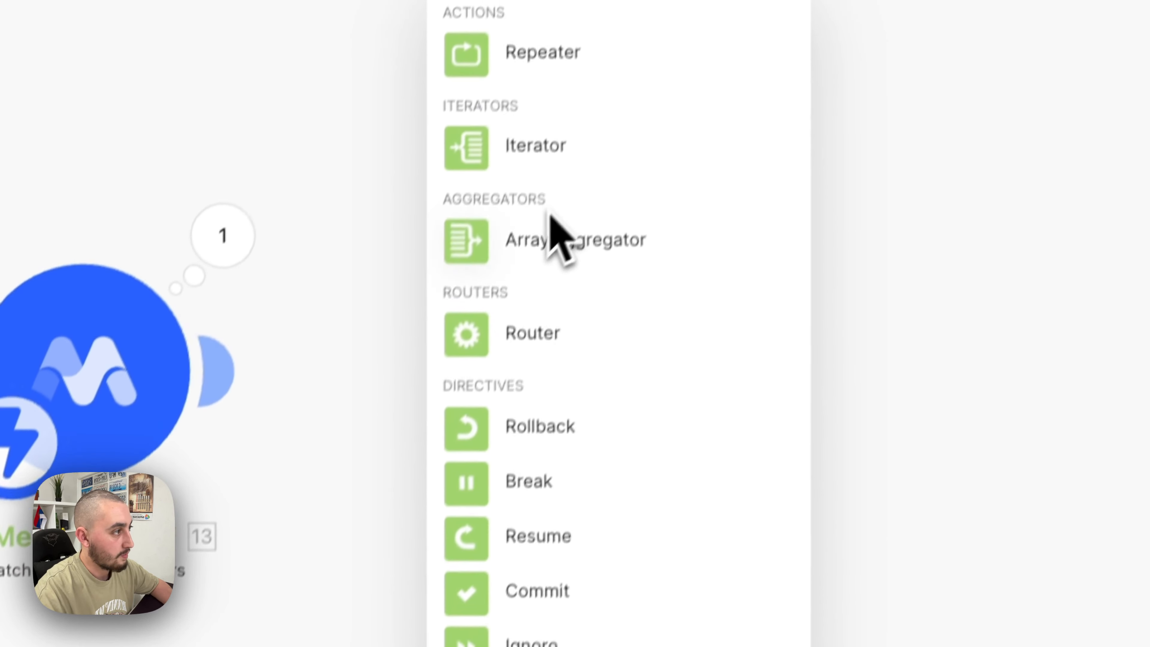
pyautogui.click(639, 72)
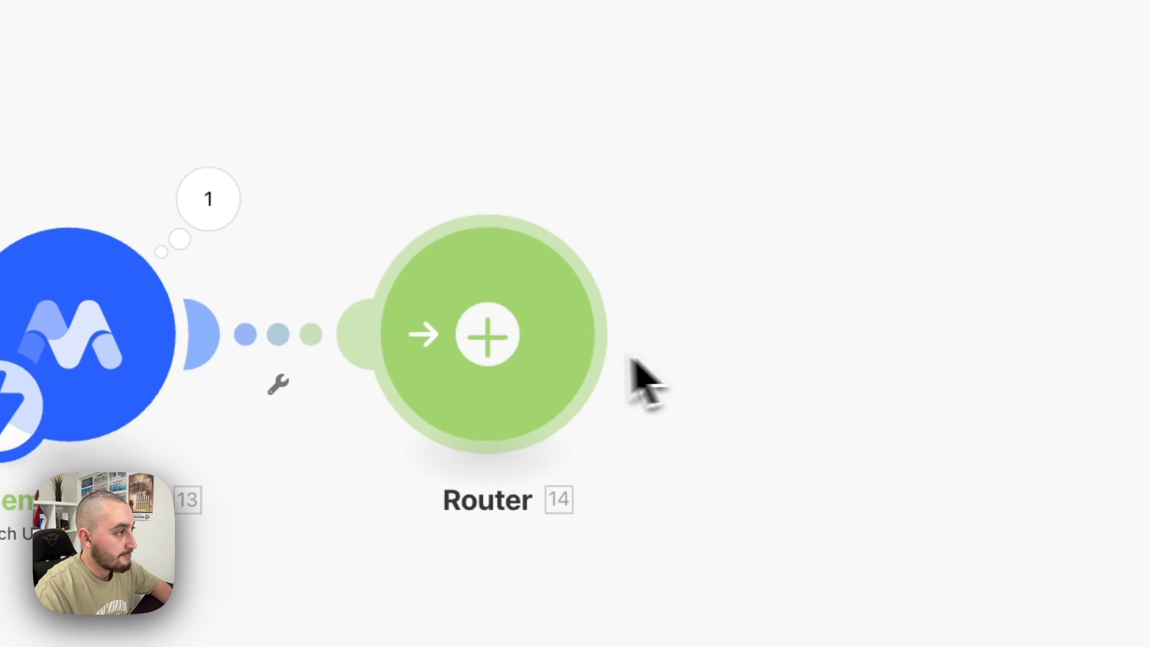
pyautogui.click(584, 410)
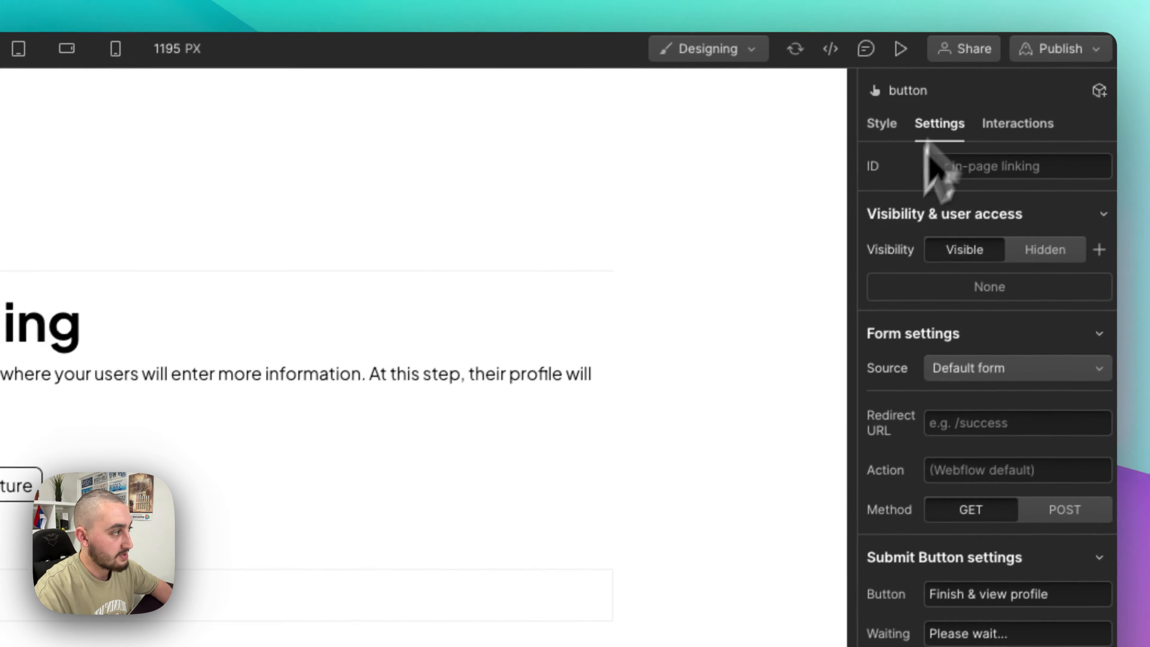
# - Set the onboarding form's redirect URL to /success and publish to staging
pyautogui.click(1058, 347)
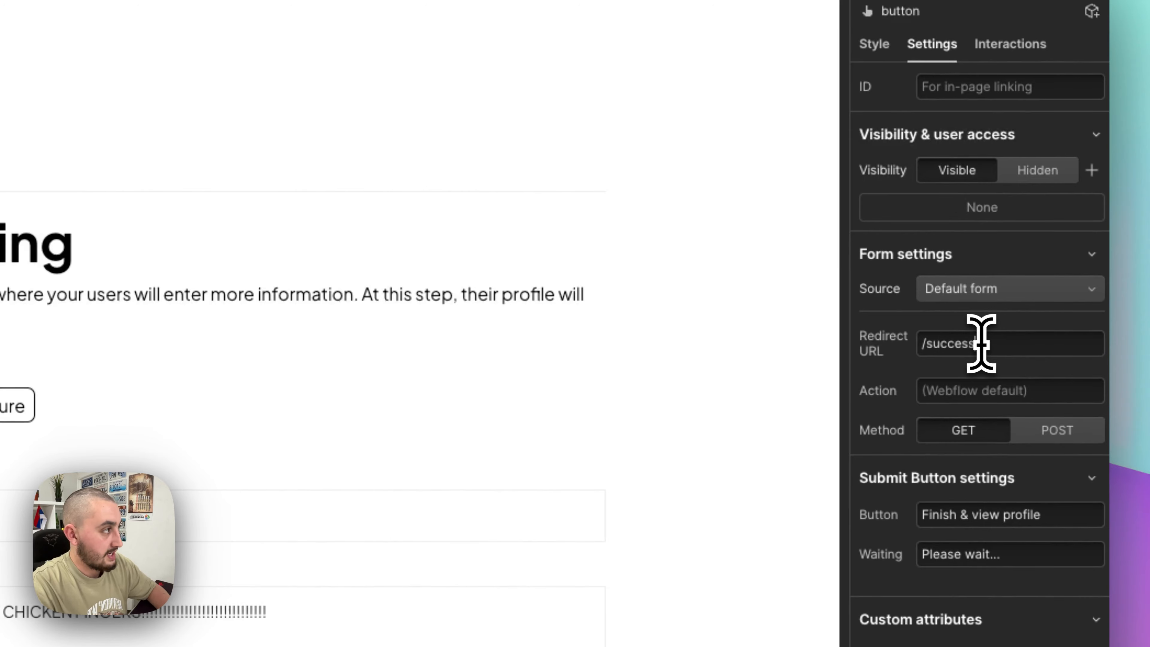
pyautogui.click(1055, 41)
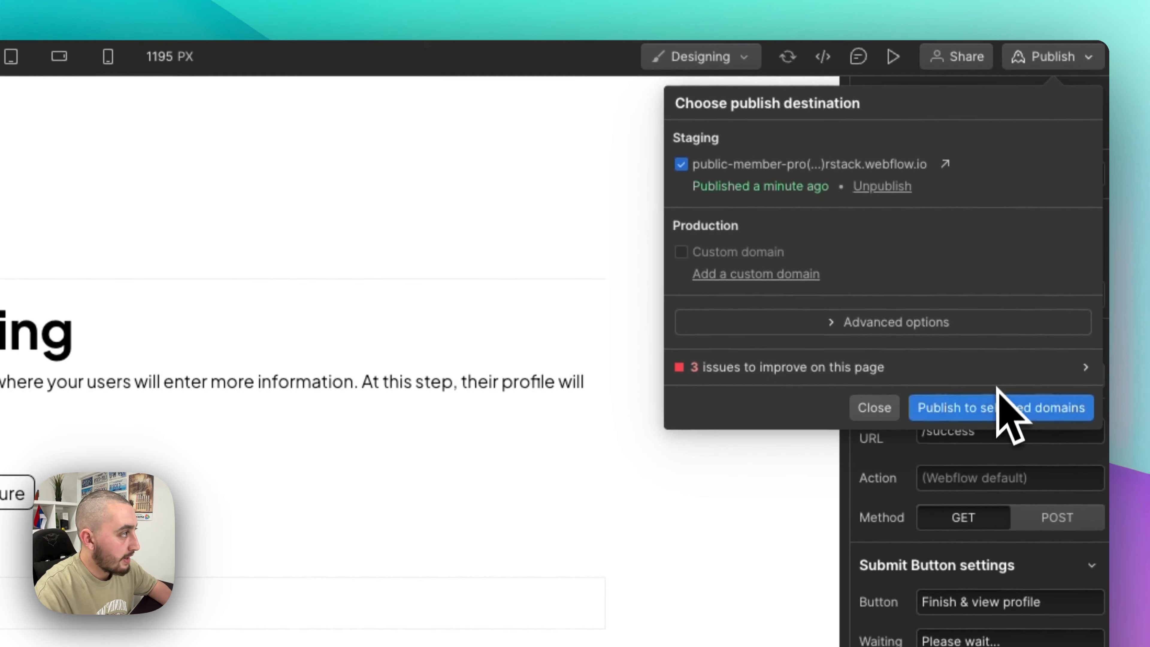
pyautogui.click(1001, 410)
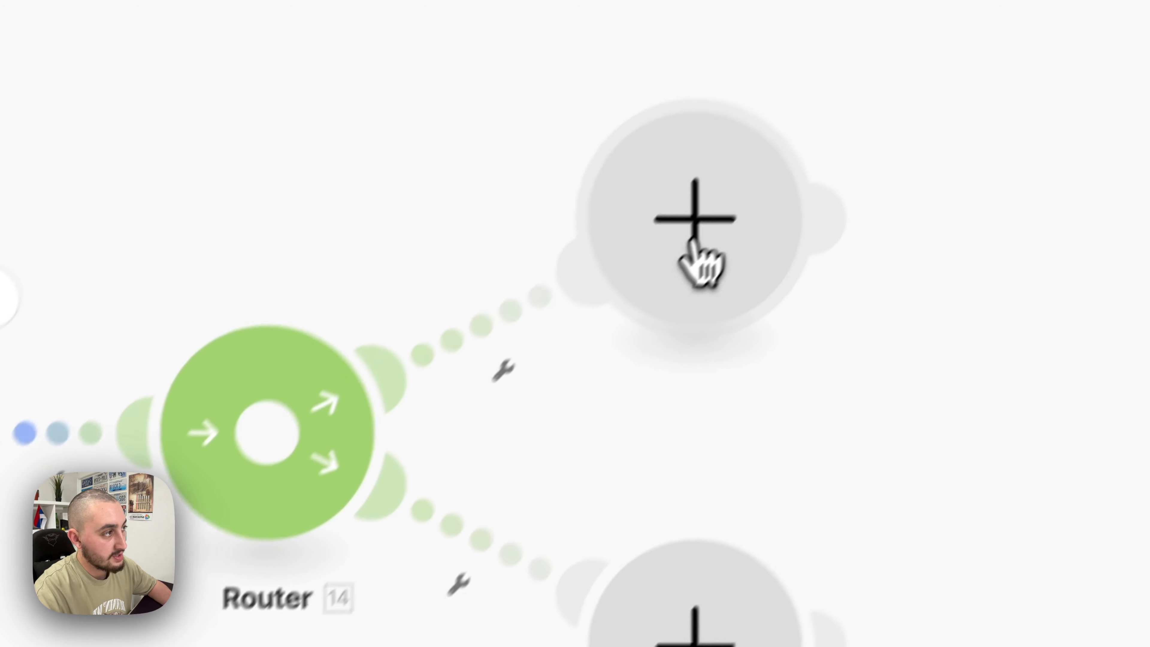
# - Add a Webflow Create an Item module on the Router's upper route using the Public Members connection
pyautogui.click(698, 252)
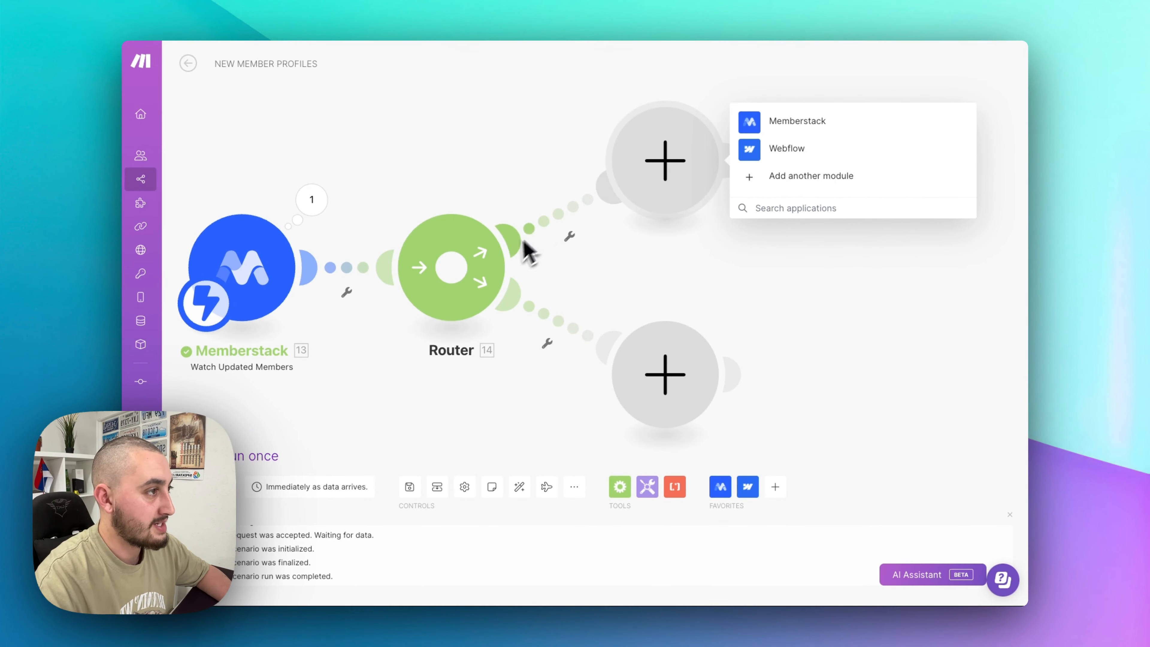
pyautogui.click(757, 152)
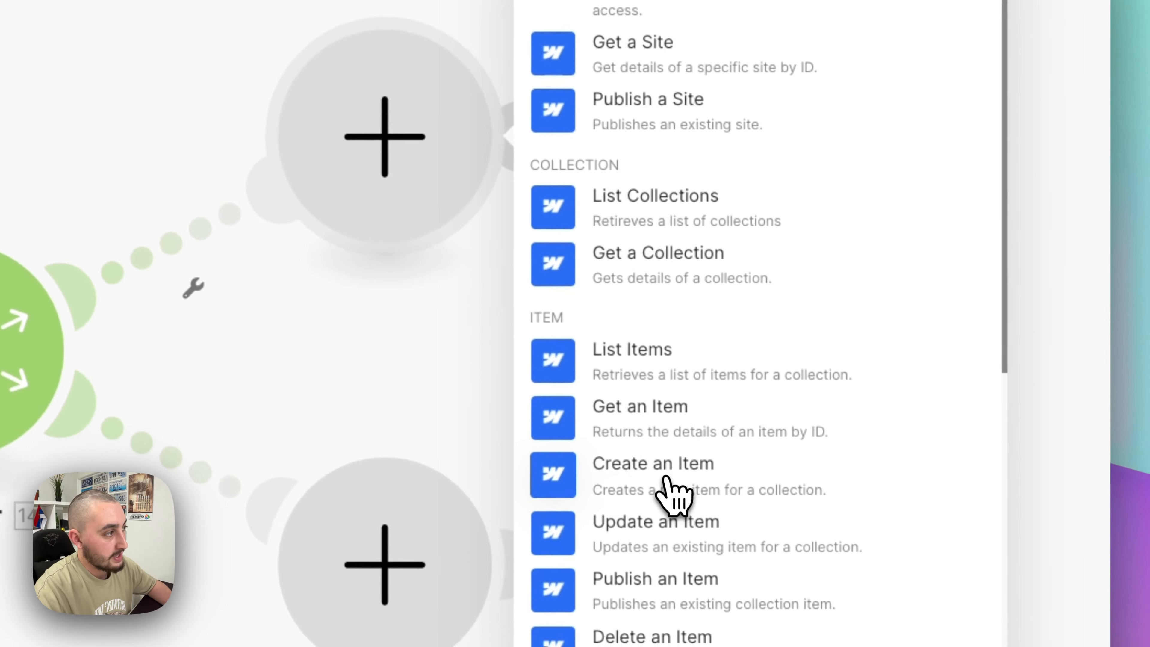
pyautogui.click(747, 616)
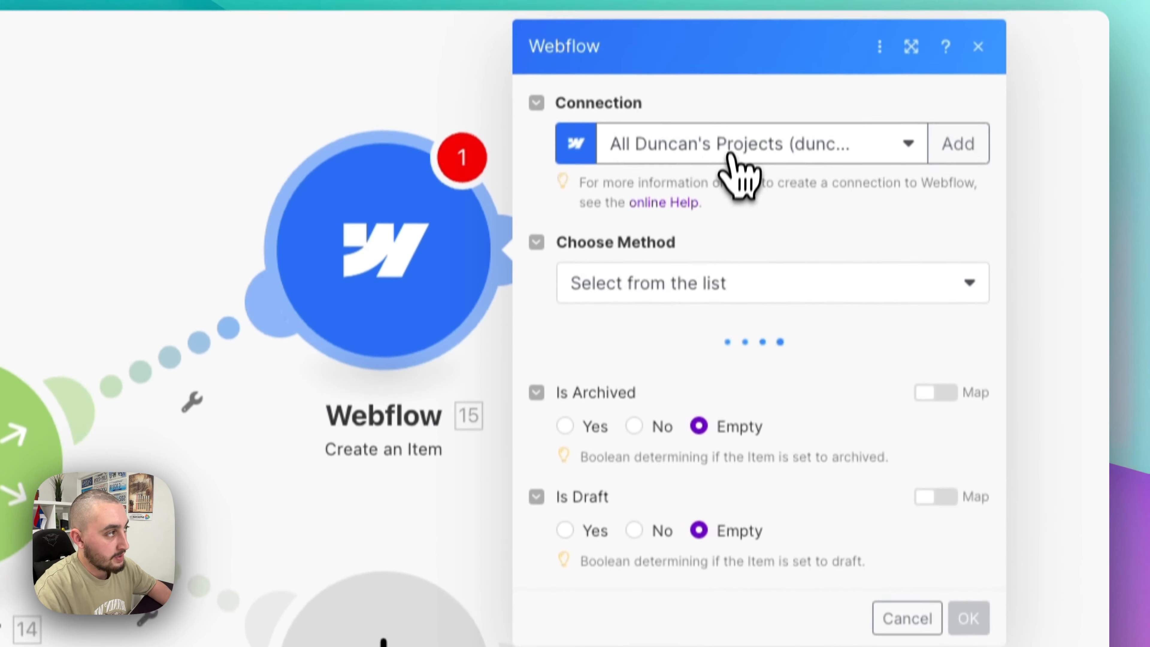
pyautogui.click(734, 36)
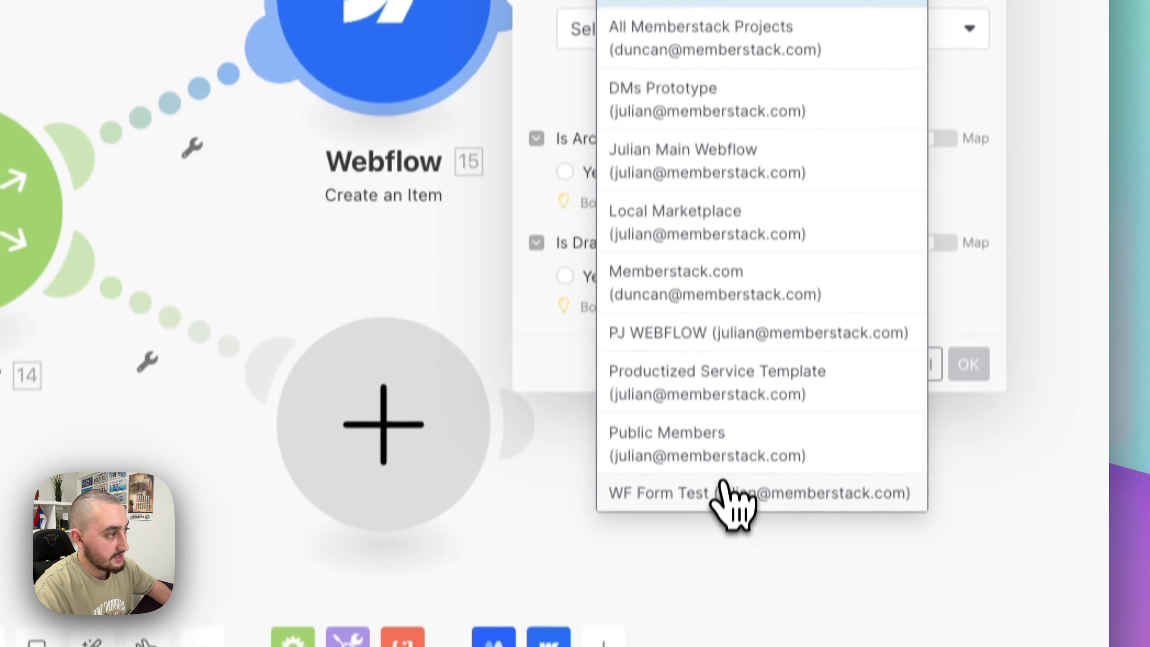
pyautogui.click(729, 453)
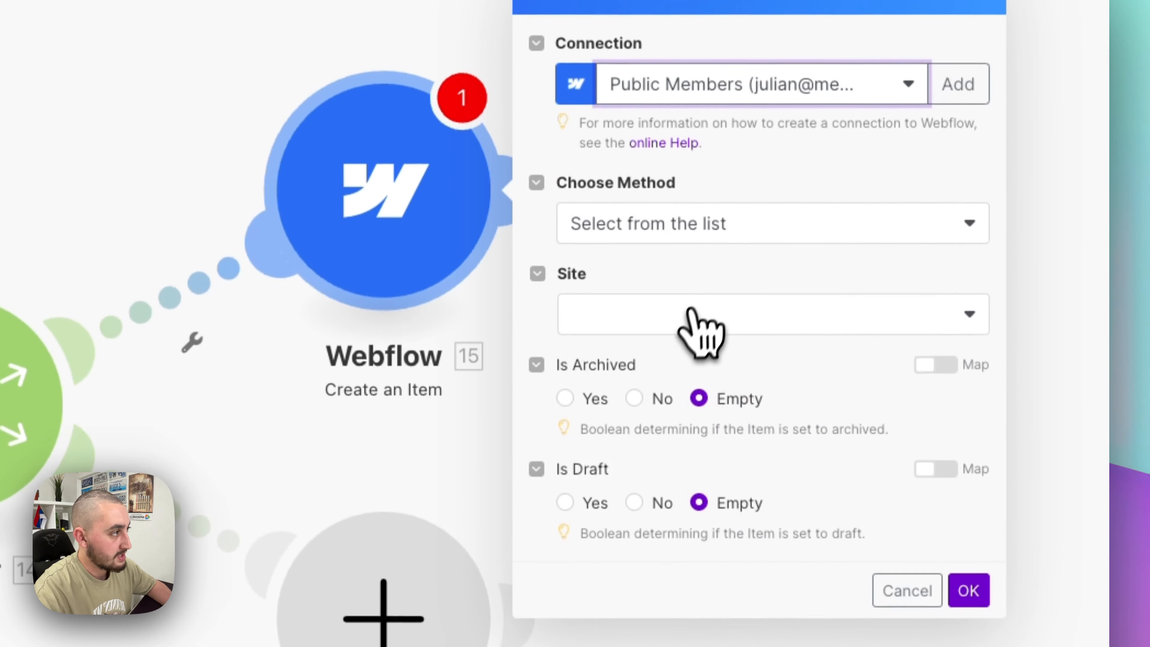
# - Target the Public Member Profiles site's Profiles collection, set Name to 'Test', and save
pyautogui.click(691, 313)
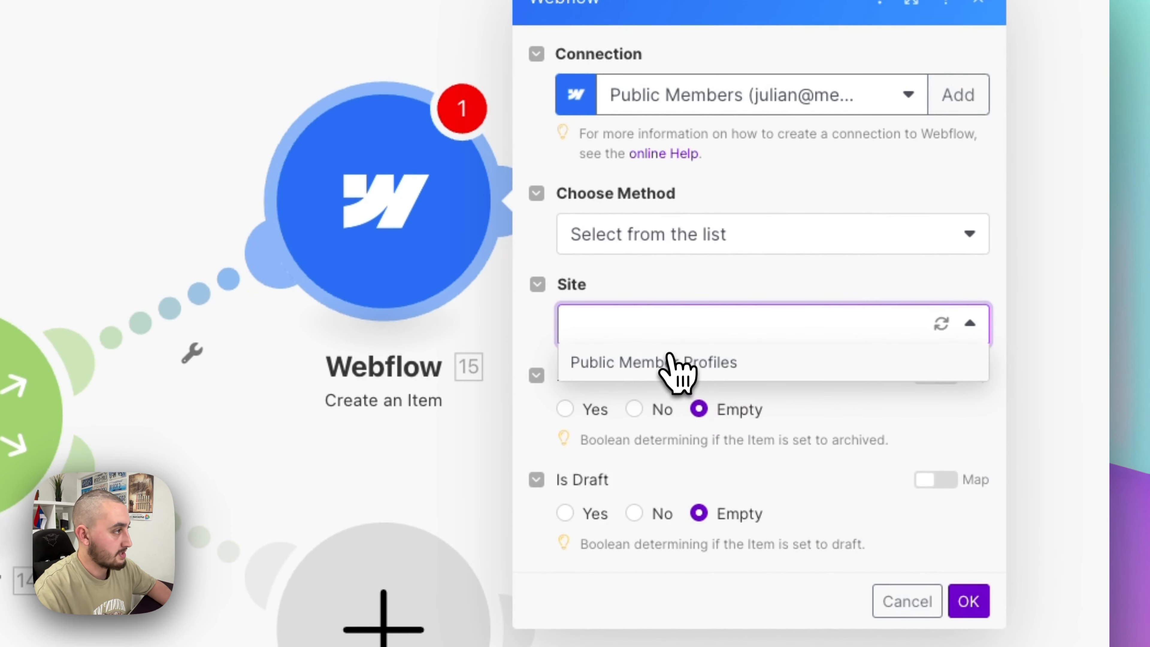
pyautogui.click(677, 362)
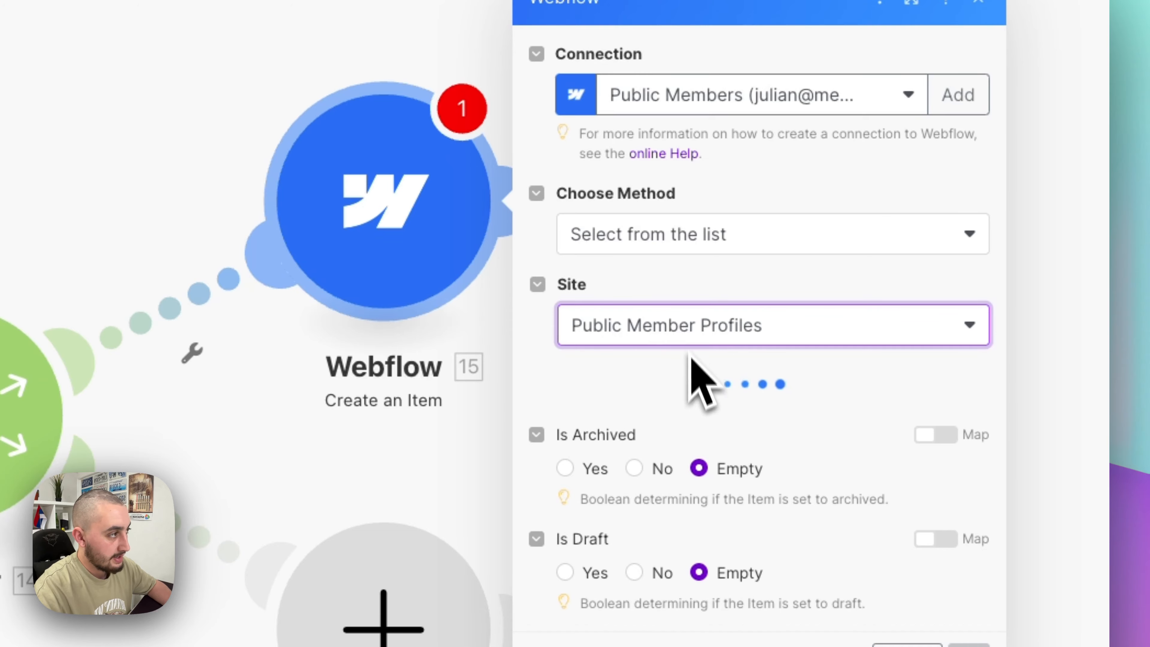
pyautogui.click(698, 403)
pyautogui.click(684, 458)
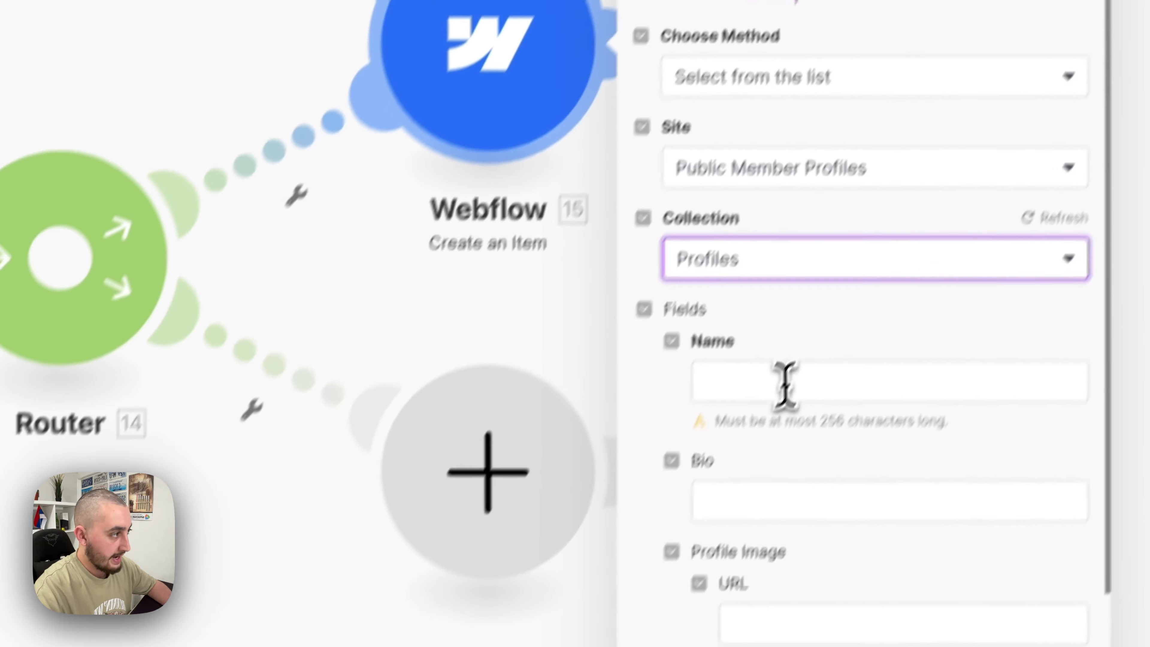
pyautogui.click(675, 539)
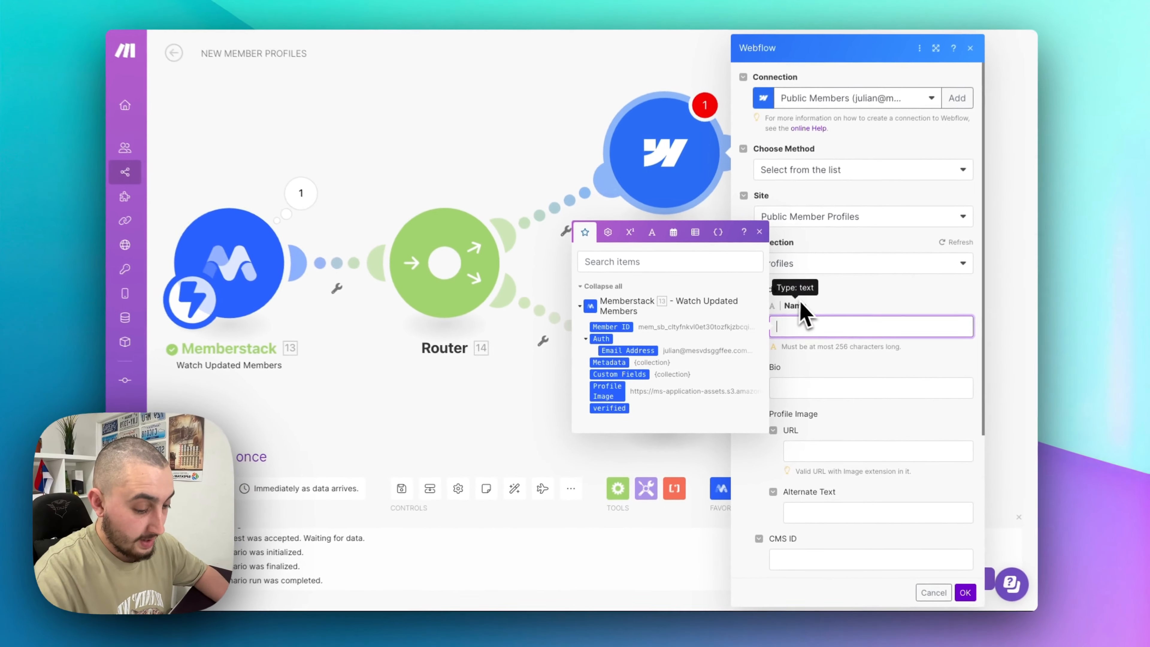
pyautogui.write('Test')
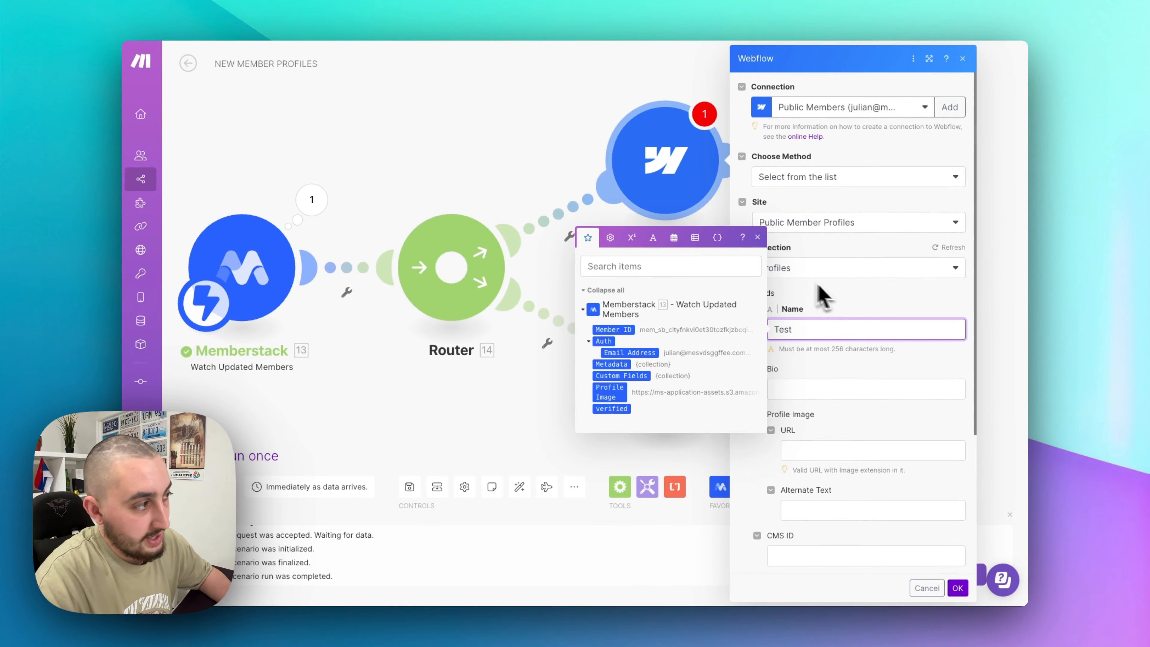
pyautogui.click(851, 302)
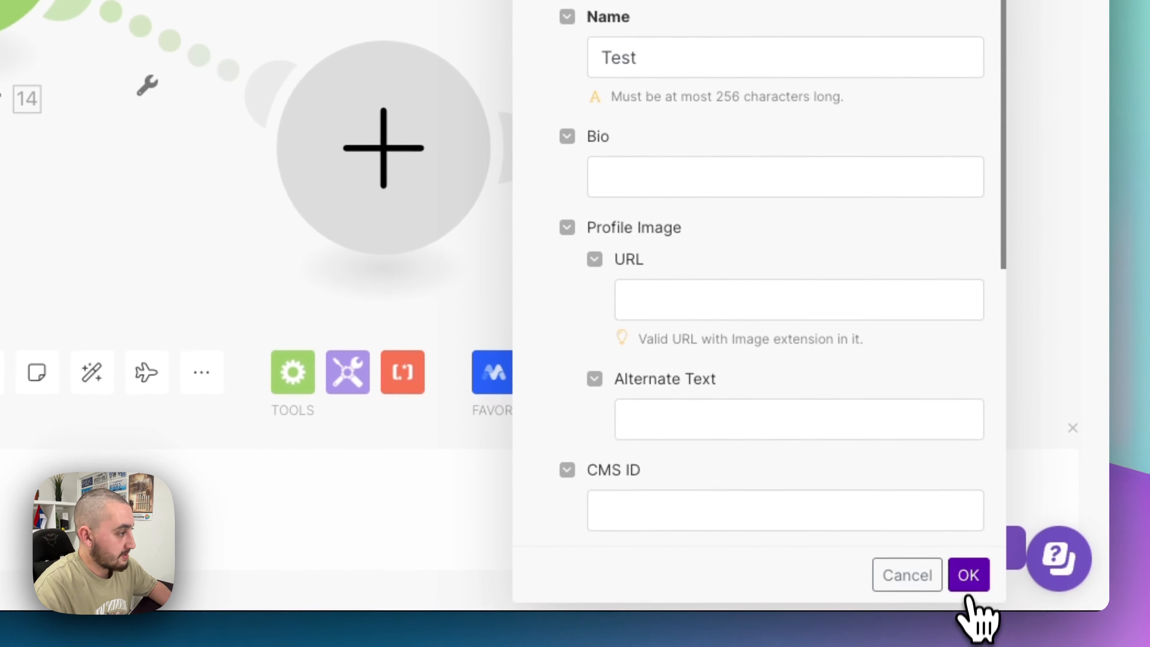
pyautogui.click(969, 574)
# - Run once on the queued member data and inspect the Memberstack and Webflow module outputs
pyautogui.click(0, 318)
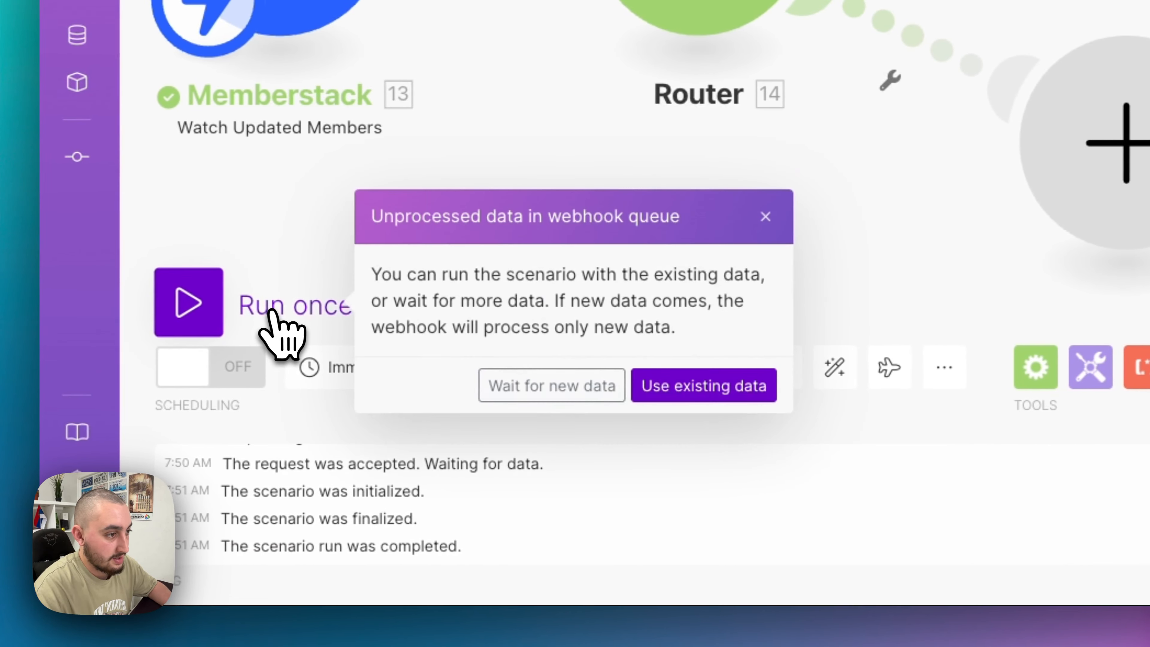
pyautogui.click(510, 391)
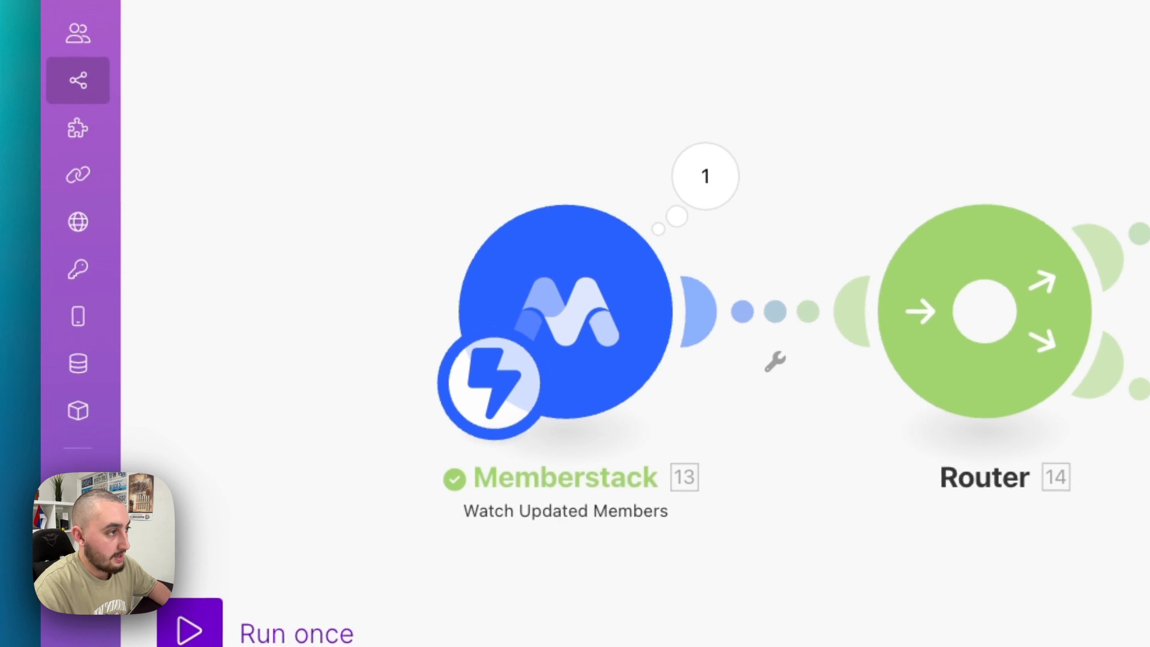
pyautogui.click(705, 176)
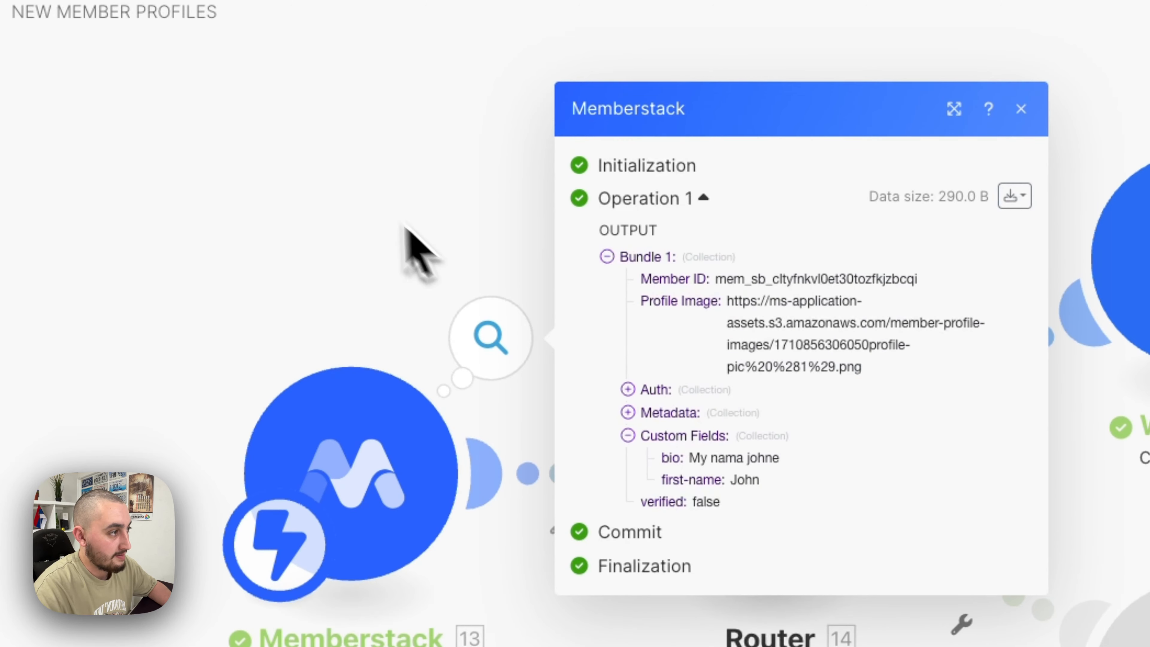
pyautogui.click(398, 200)
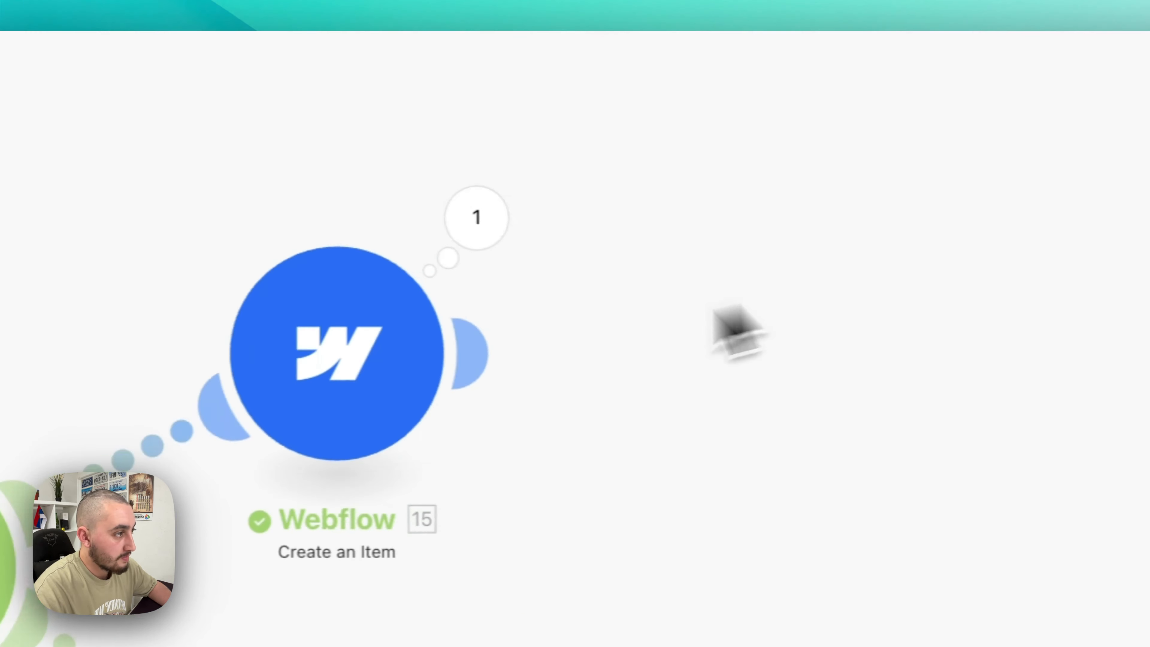
pyautogui.click(477, 218)
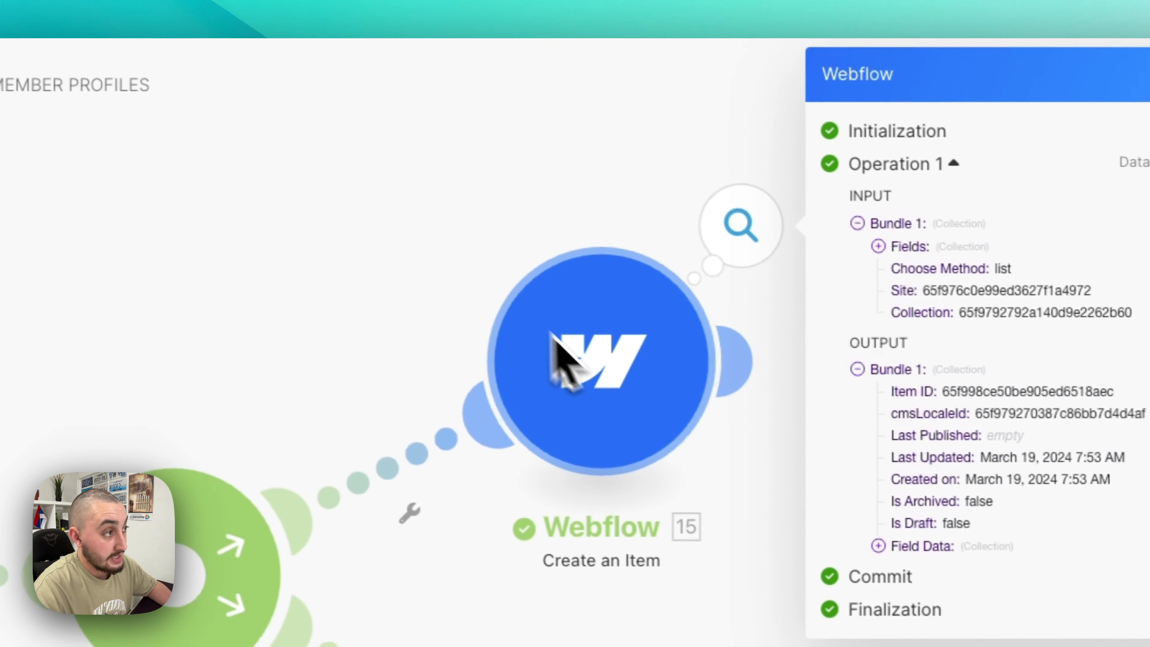
pyautogui.click(337, 245)
# - Add a Webflow 'Update an Item' module after the Create an Item step
pyautogui.click(640, 379)
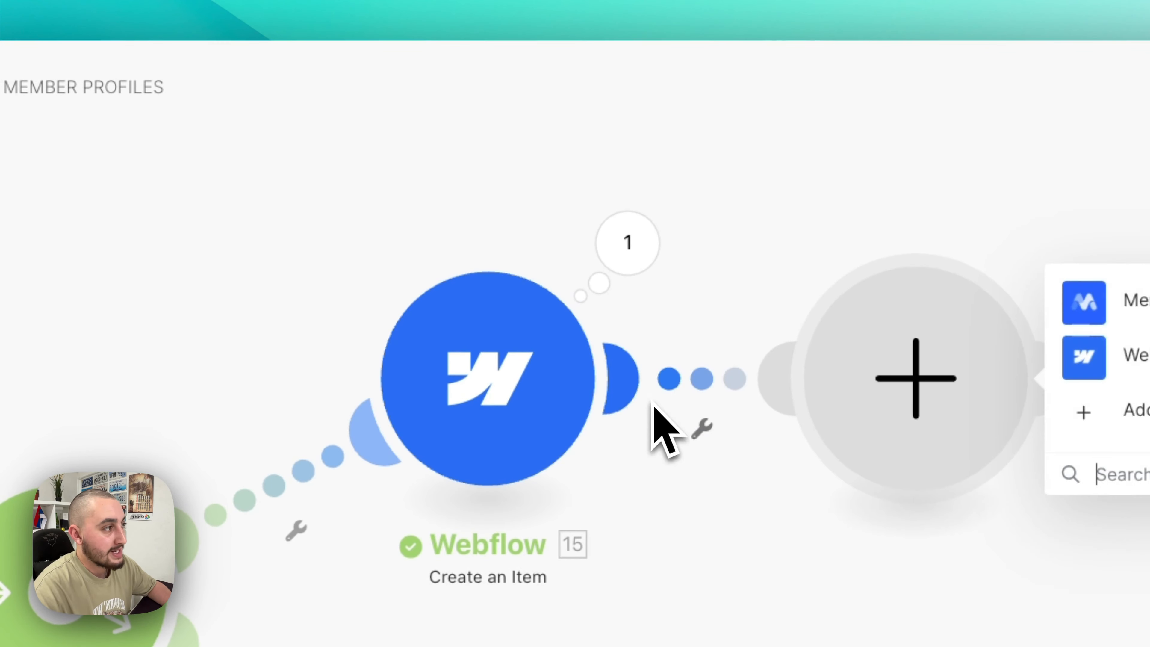
pyautogui.click(854, 208)
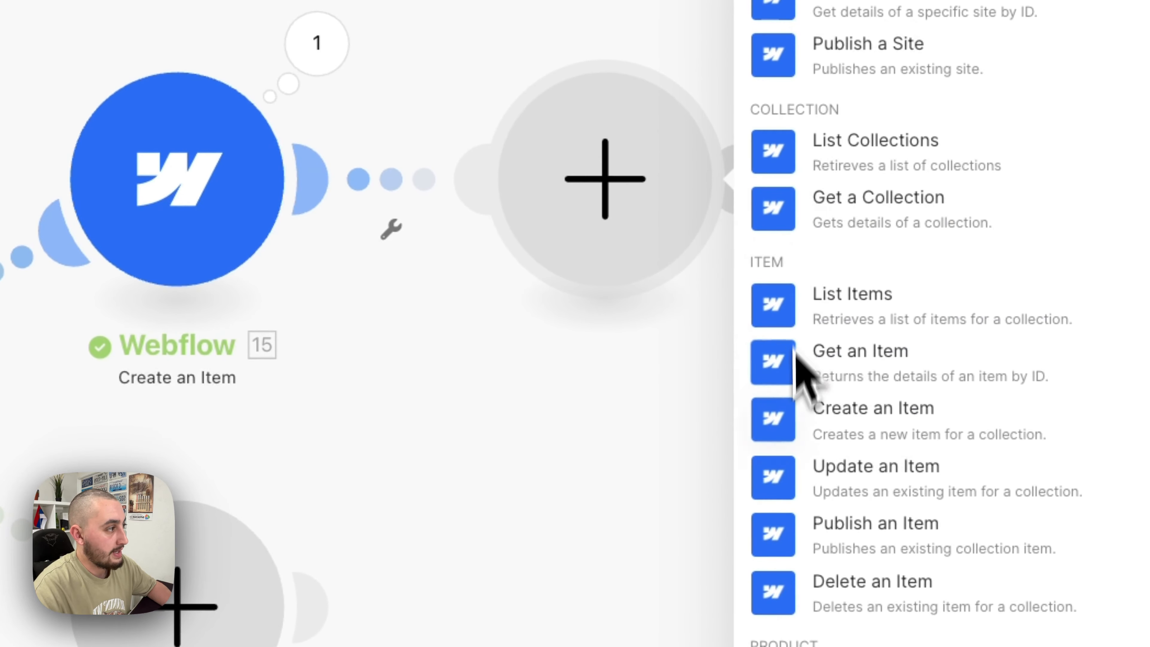
pyautogui.click(801, 481)
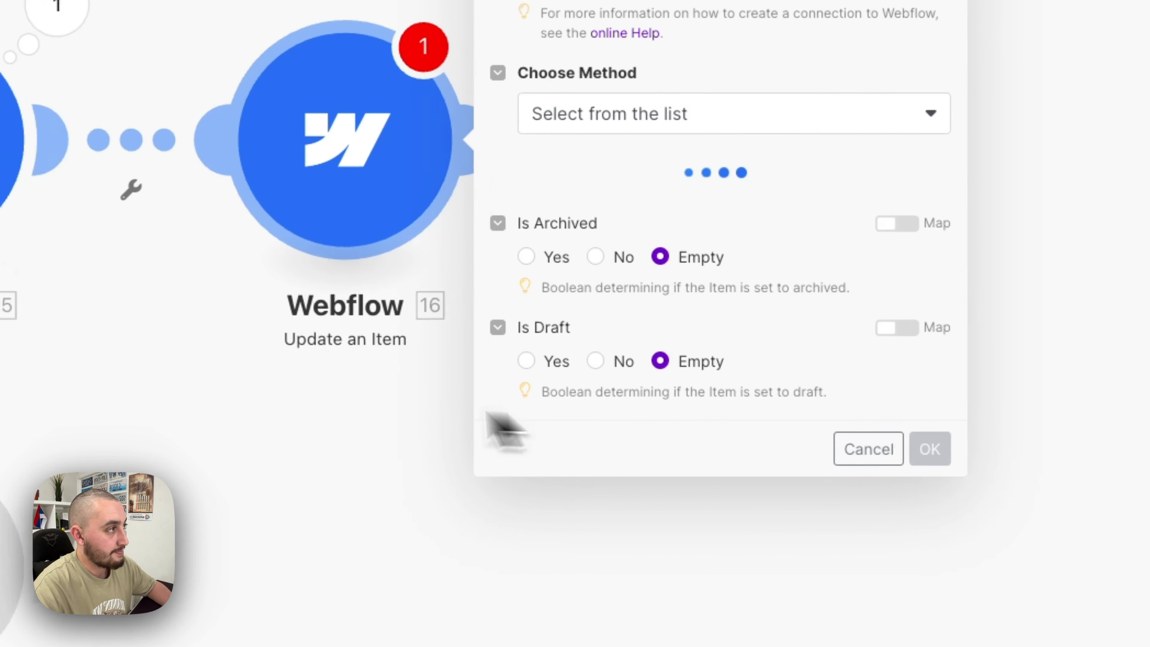
# - Point it at the Public Member Profiles site's Profiles collection and map the Item field
pyautogui.click(725, 230)
pyautogui.click(721, 273)
pyautogui.click(717, 321)
pyautogui.click(715, 365)
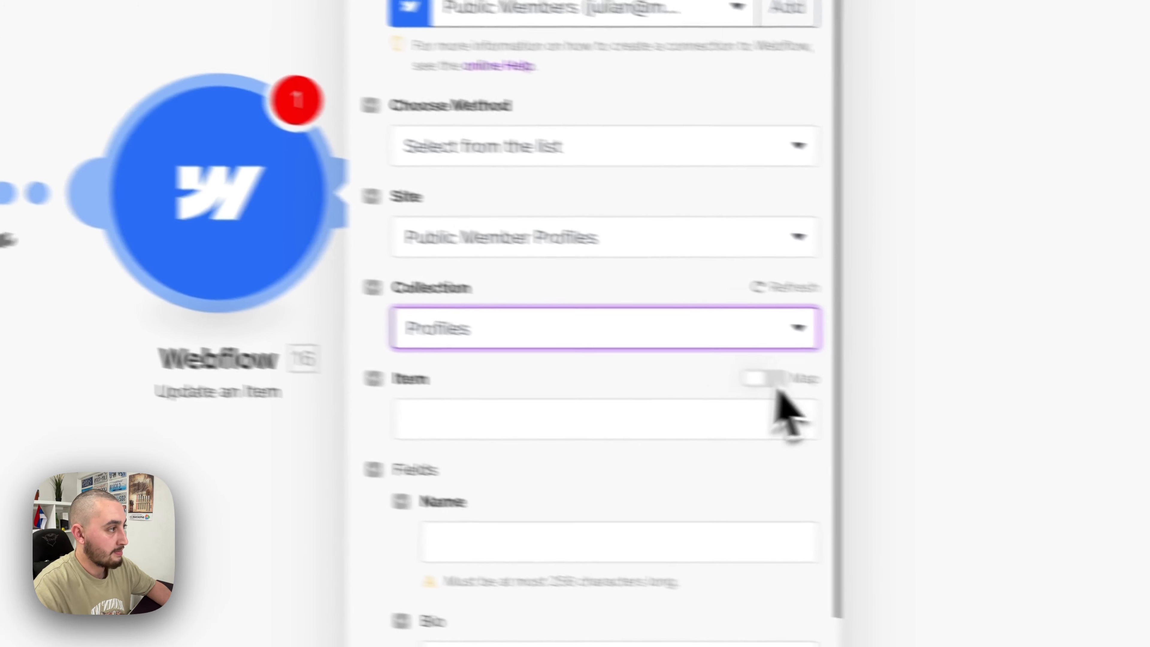
pyautogui.click(974, 416)
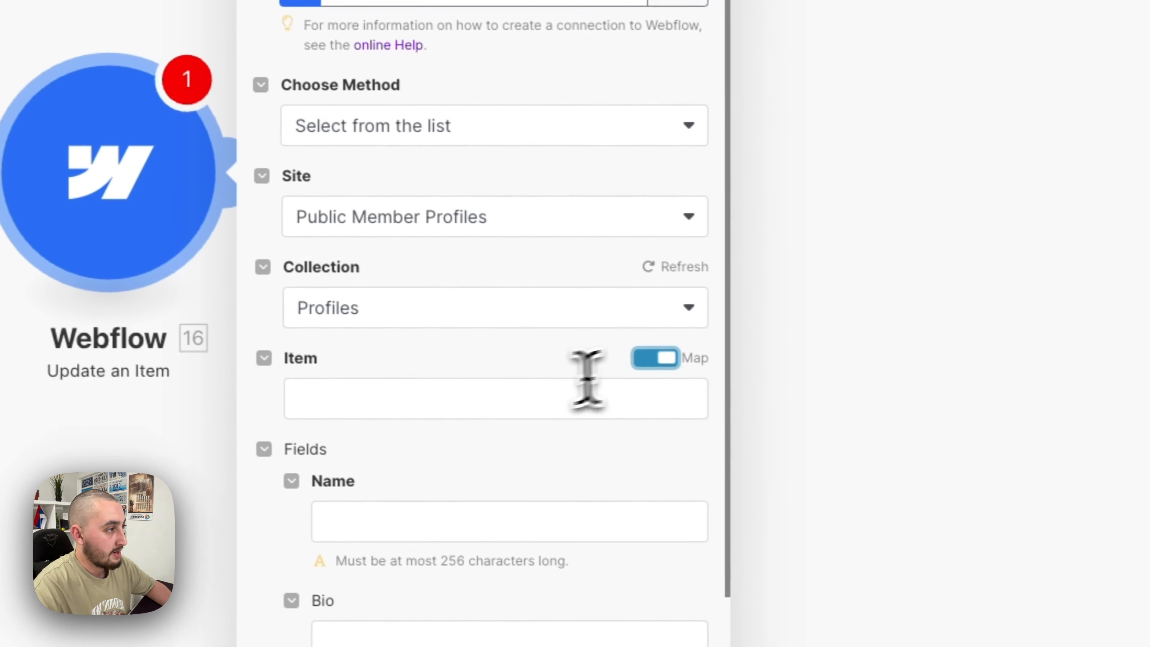
pyautogui.click(795, 458)
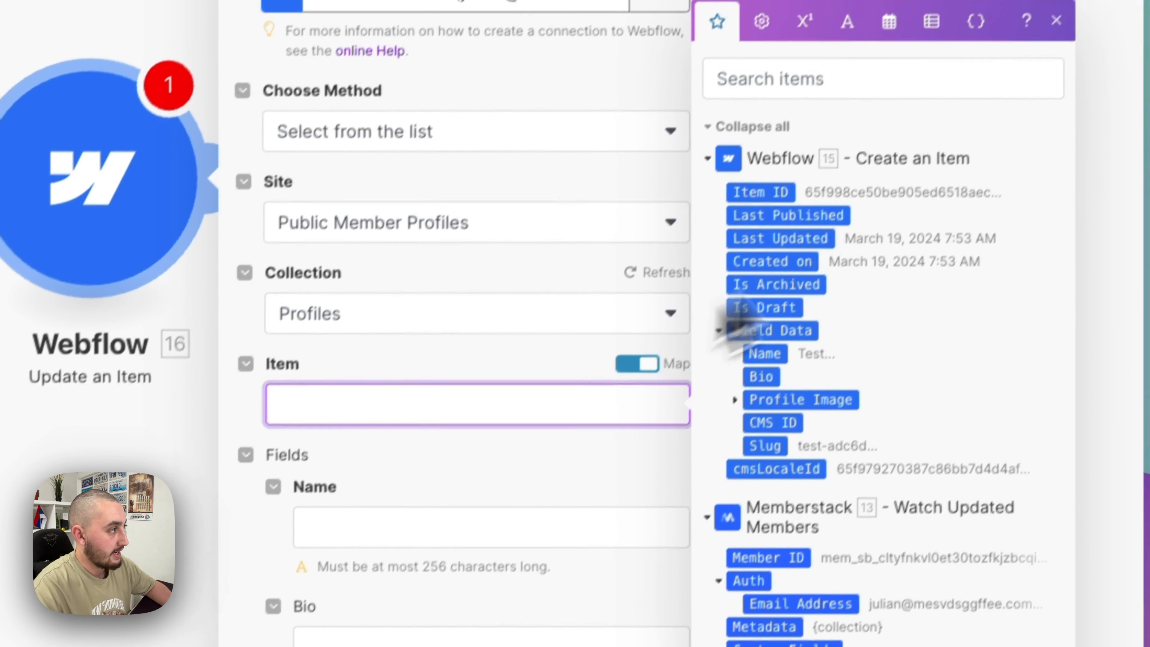
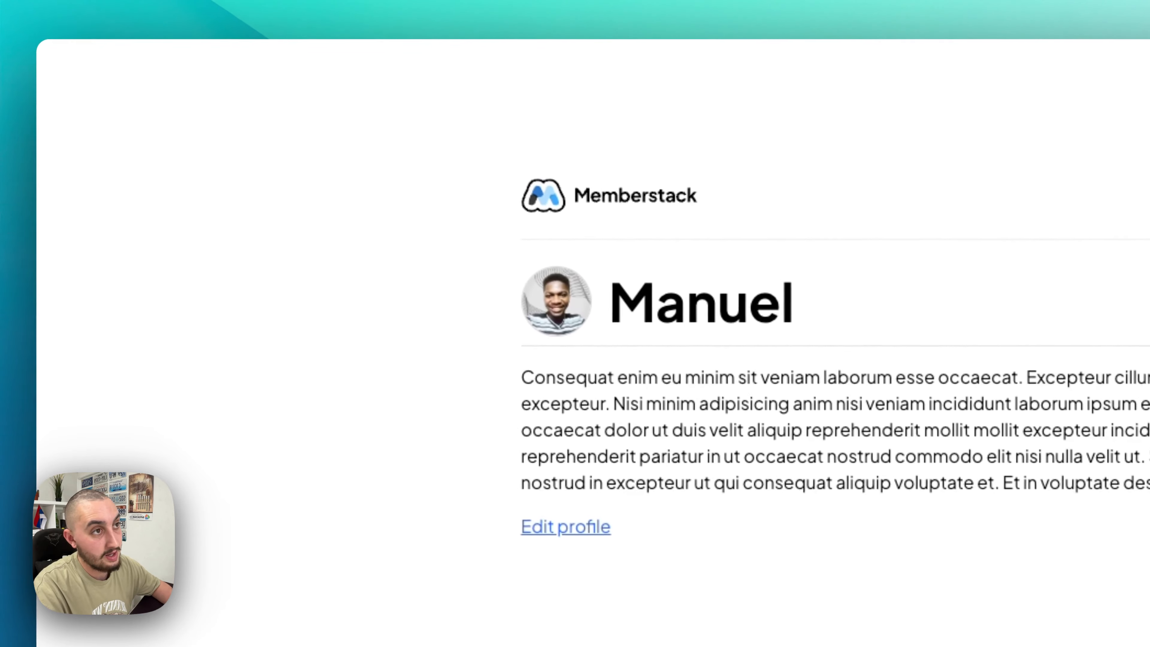
# - Go back to the Webflow profile list and open Manuel's new profile page
pyautogui.press('super+bracketleft')
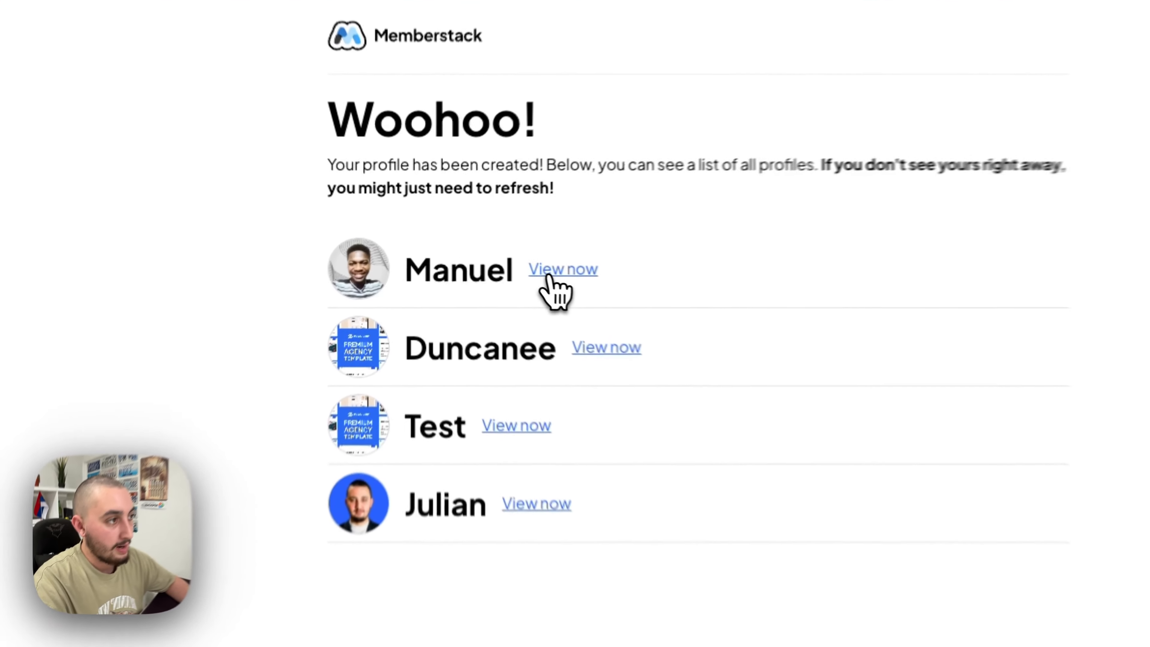
pyautogui.click(499, 251)
# - Label the route to Create an Item 'NEW MEMBERS' and start its filter condition
pyautogui.click(342, 341)
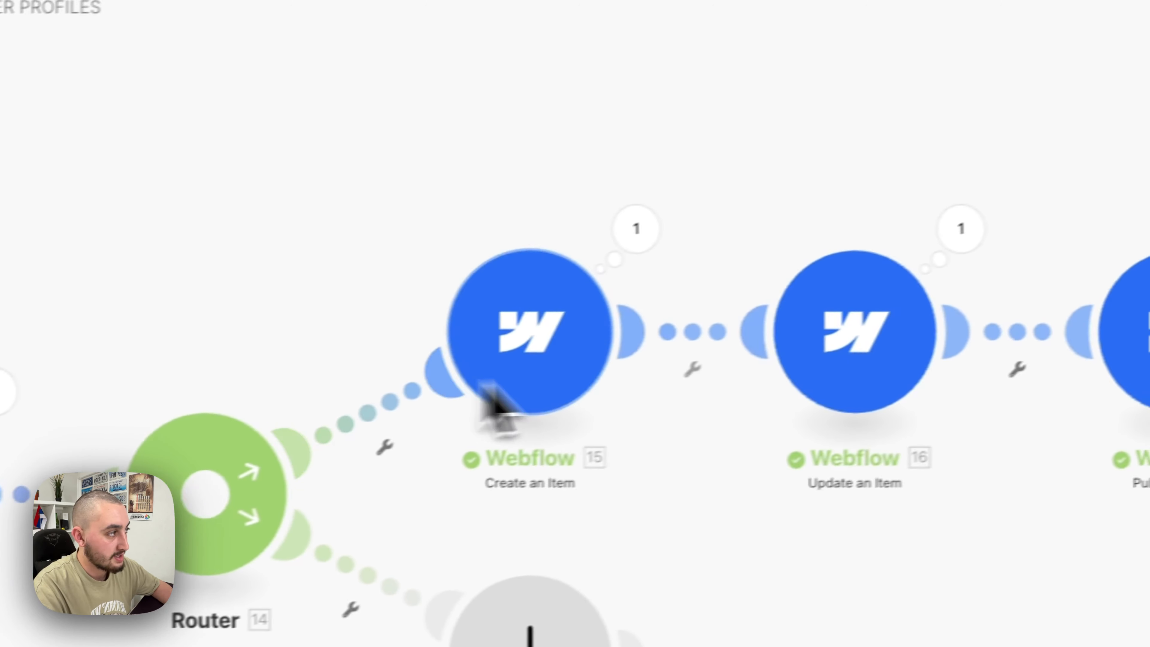
pyautogui.click(34, 390)
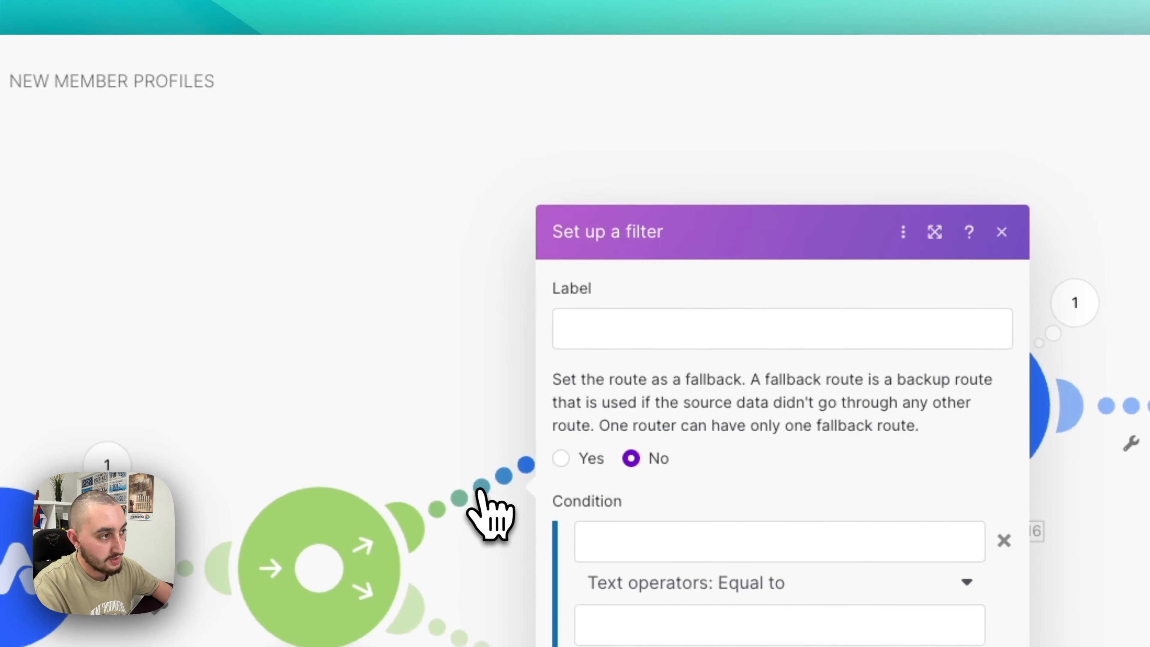
pyautogui.click(612, 338)
pyautogui.write('NEW MEMBERS')
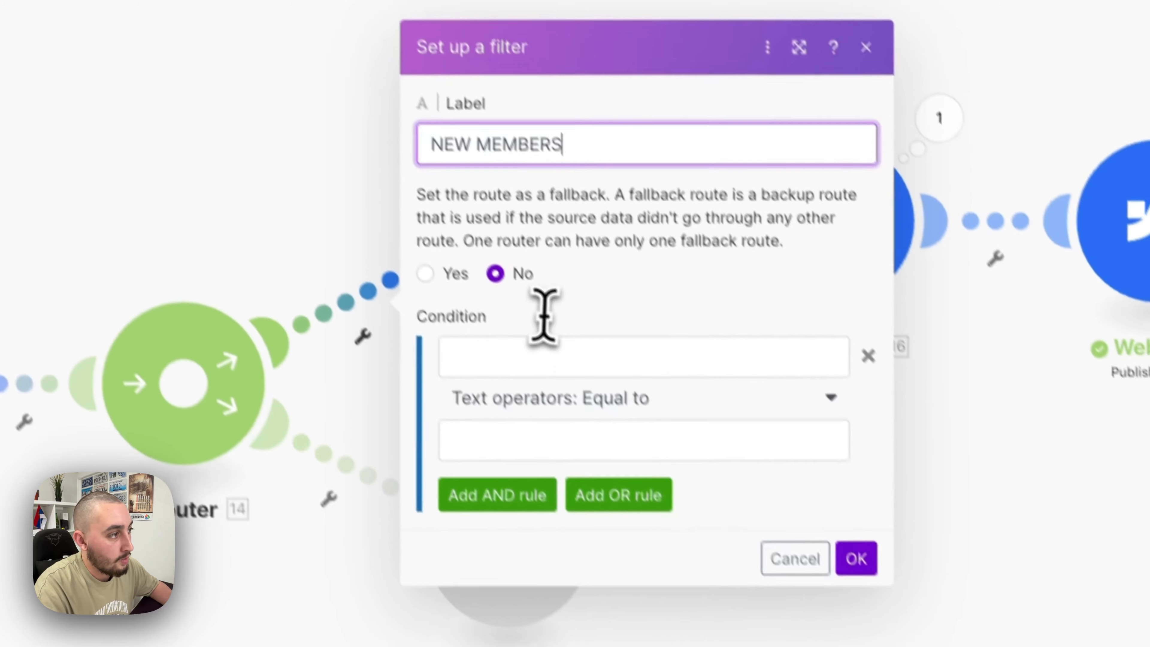
pyautogui.click(676, 540)
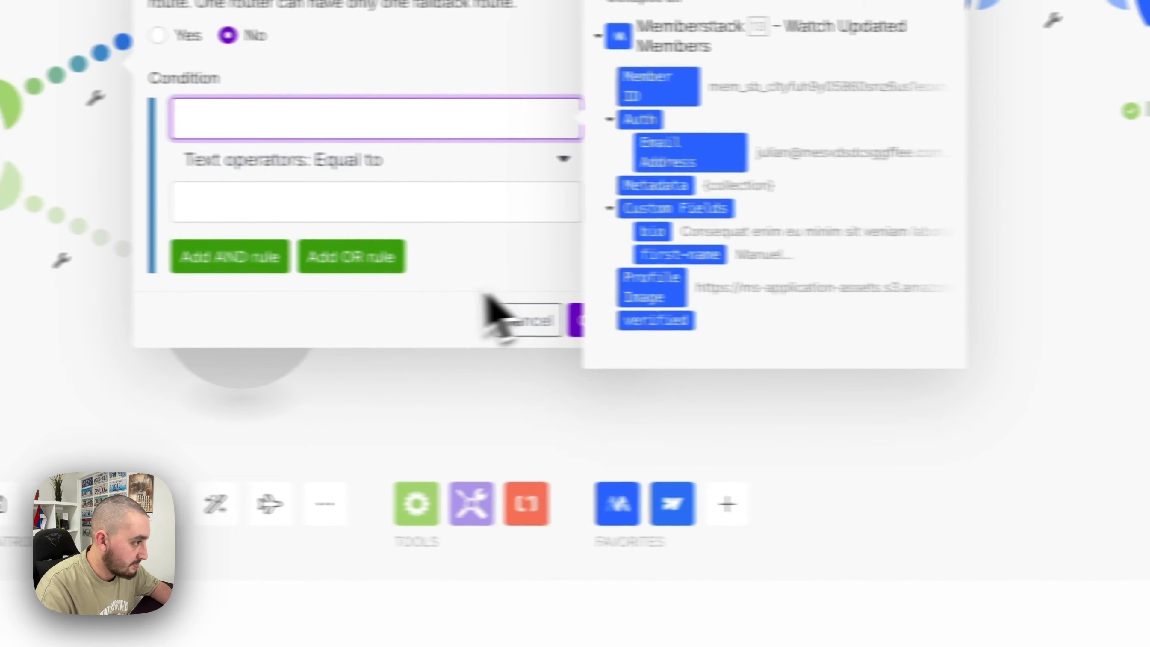
pyautogui.click(589, 320)
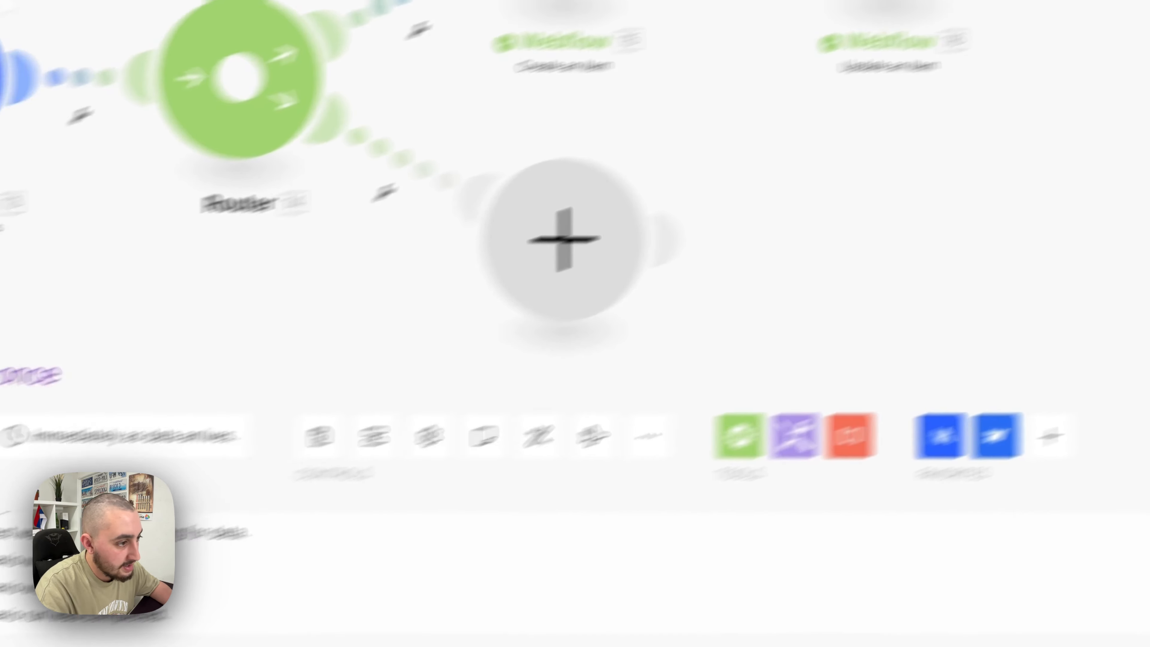
# - Run the scenario once and inspect the Memberstack member's Custom Fields output
pyautogui.click(12, 387)
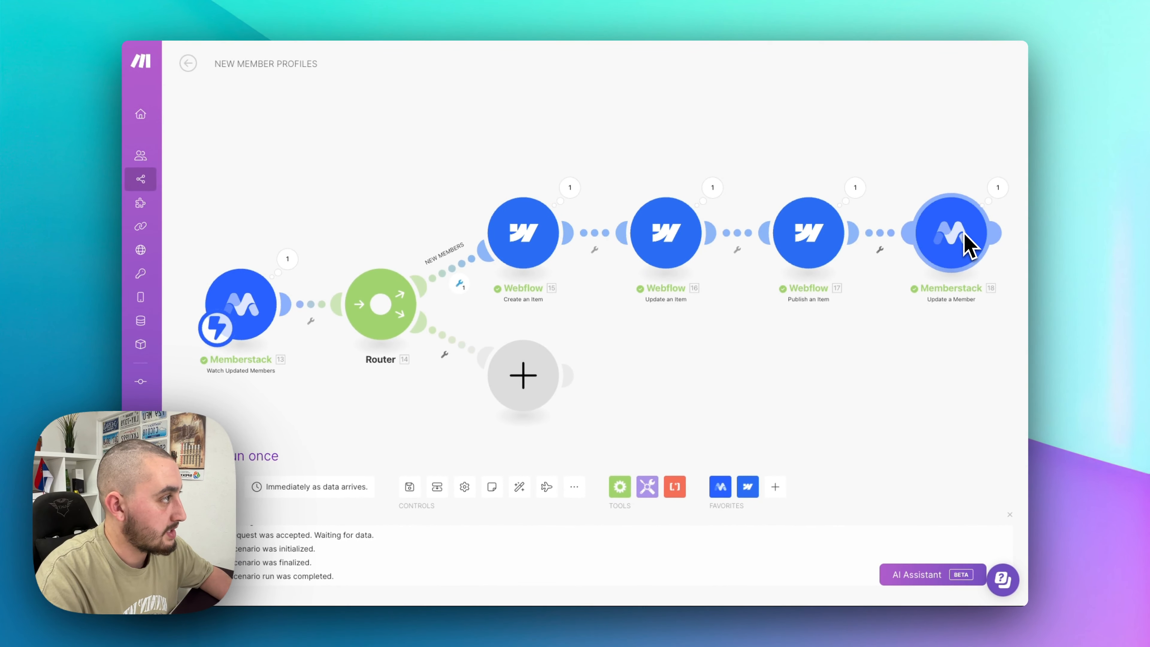
pyautogui.click(287, 259)
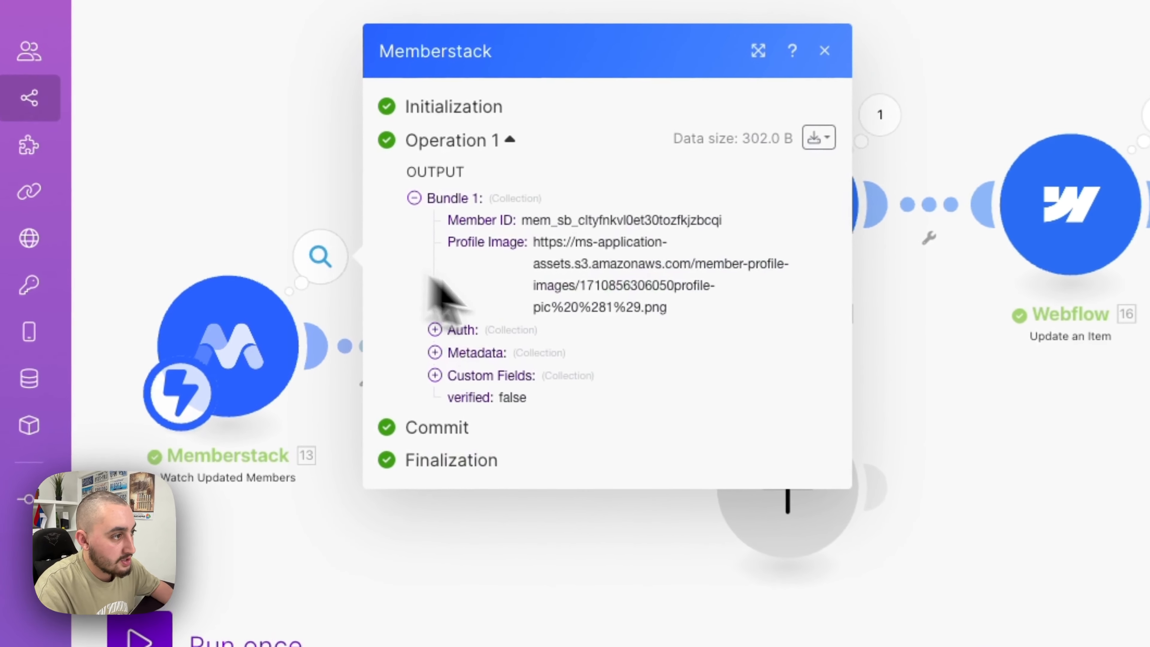
pyautogui.click(479, 376)
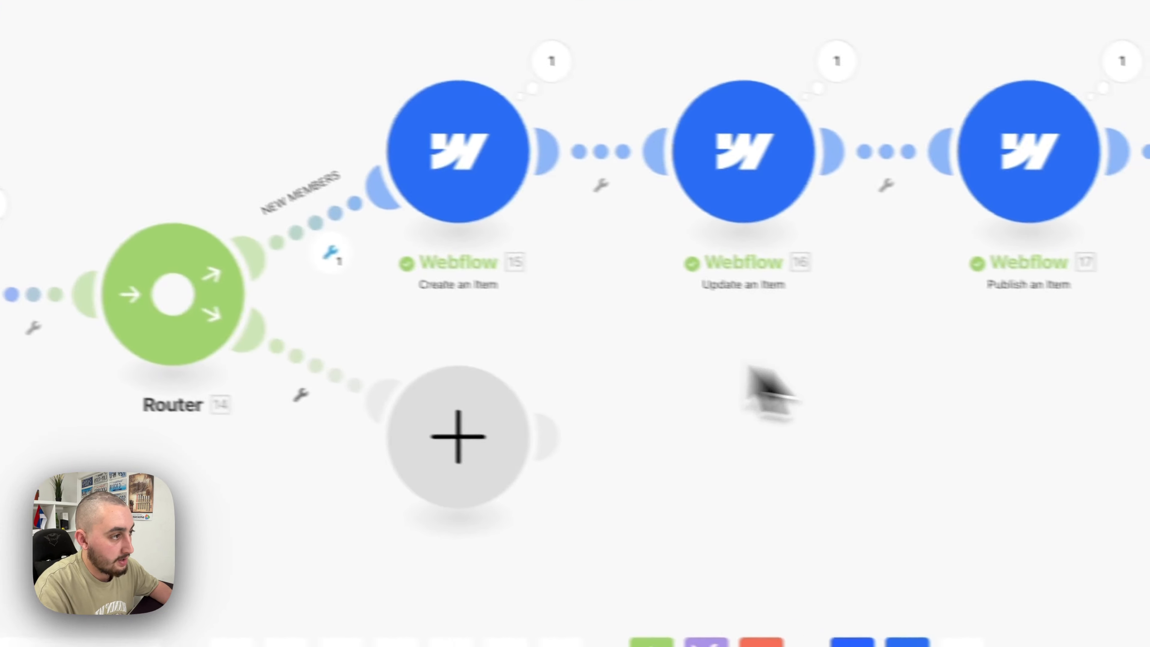
# - Make NEW MEMBERS pass only when cms-id does not exist, then begin the second route's filter
pyautogui.click(331, 253)
pyautogui.click(634, 308)
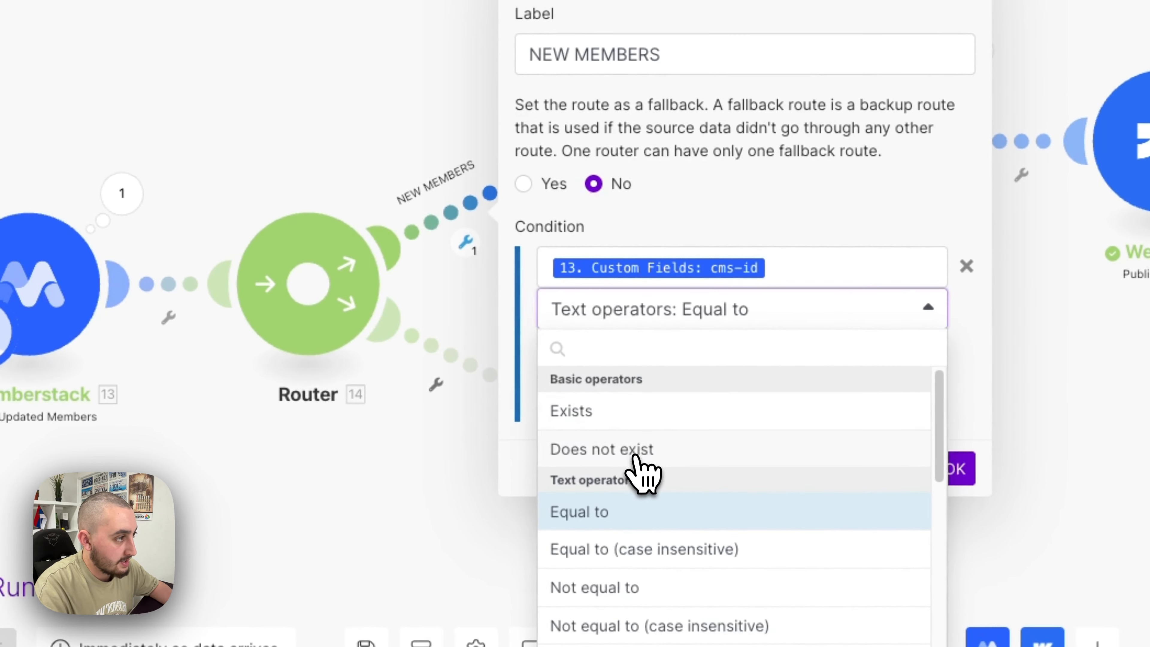
pyautogui.click(634, 449)
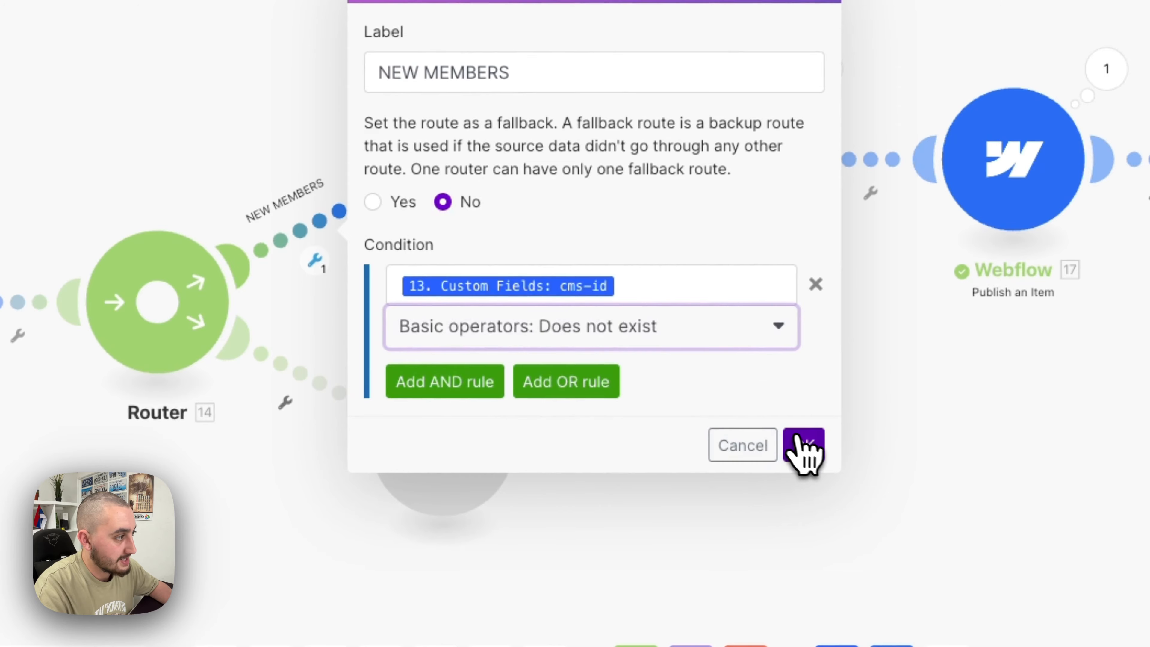
pyautogui.click(804, 442)
pyautogui.click(317, 382)
pyautogui.click(549, 222)
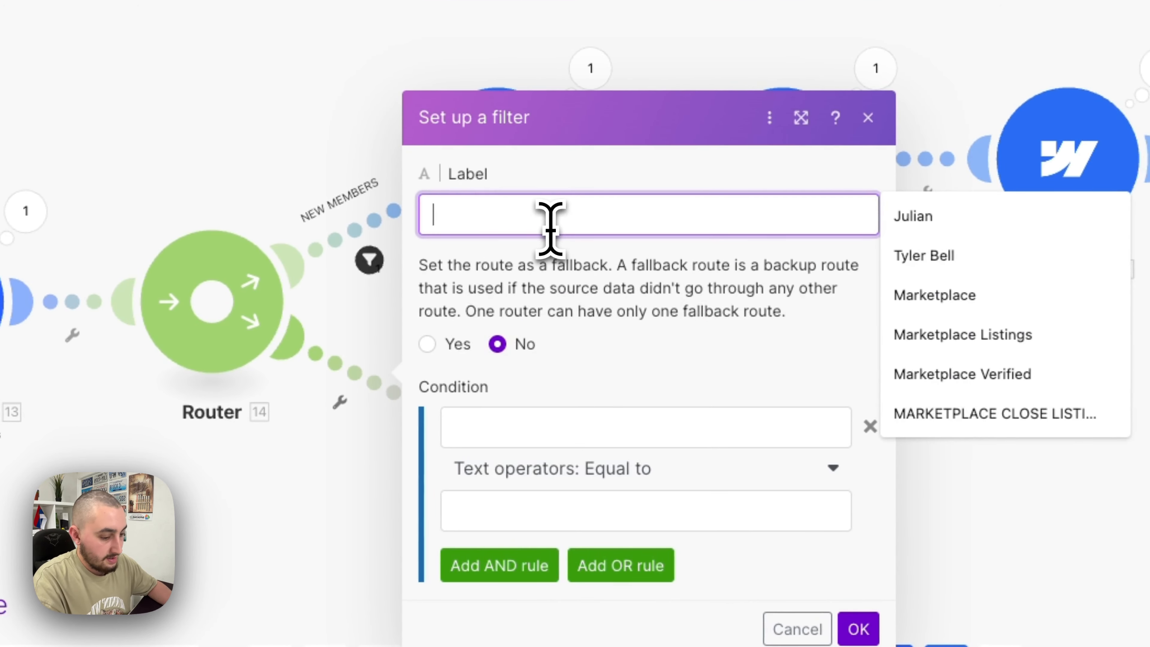
# - Label the second route 'EXISTING MEMBER' with the condition Custom Fields: cms-id Exists
pyautogui.write('EXISTING MEMBER')
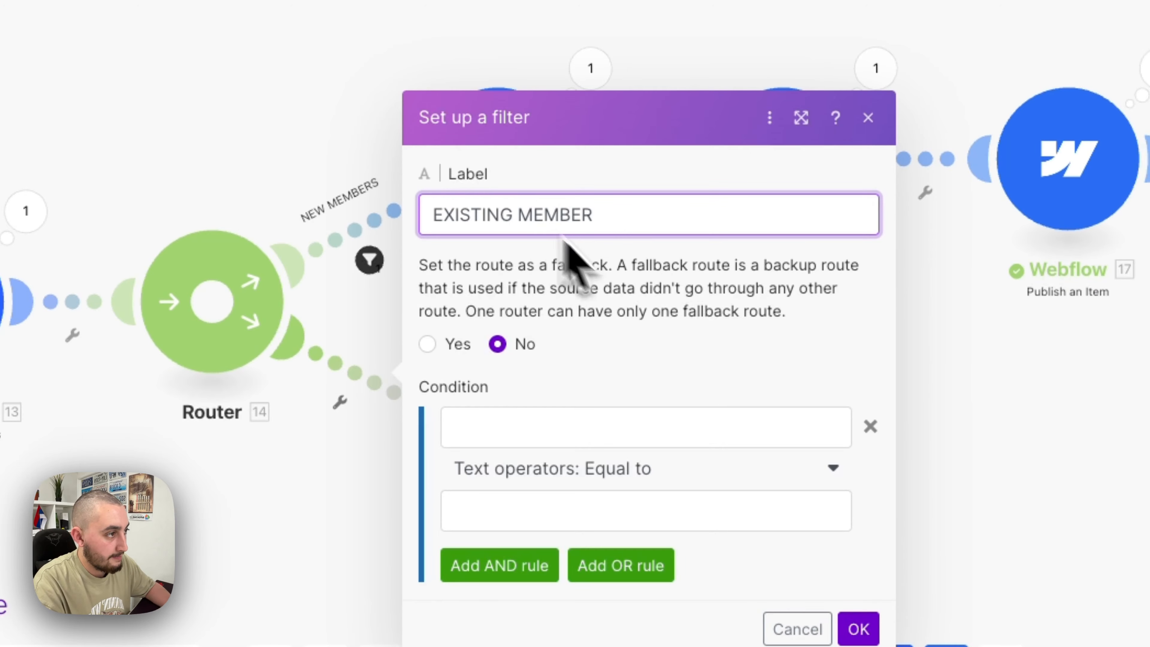
pyautogui.click(595, 421)
pyautogui.click(770, 360)
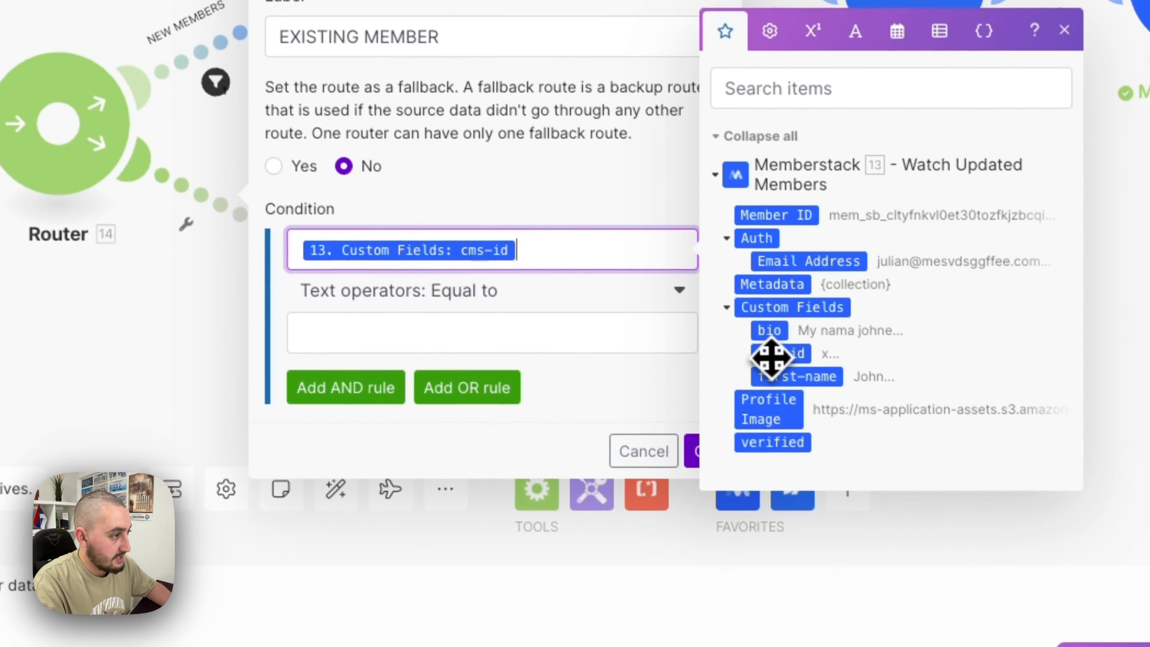
pyautogui.click(426, 295)
pyautogui.click(430, 385)
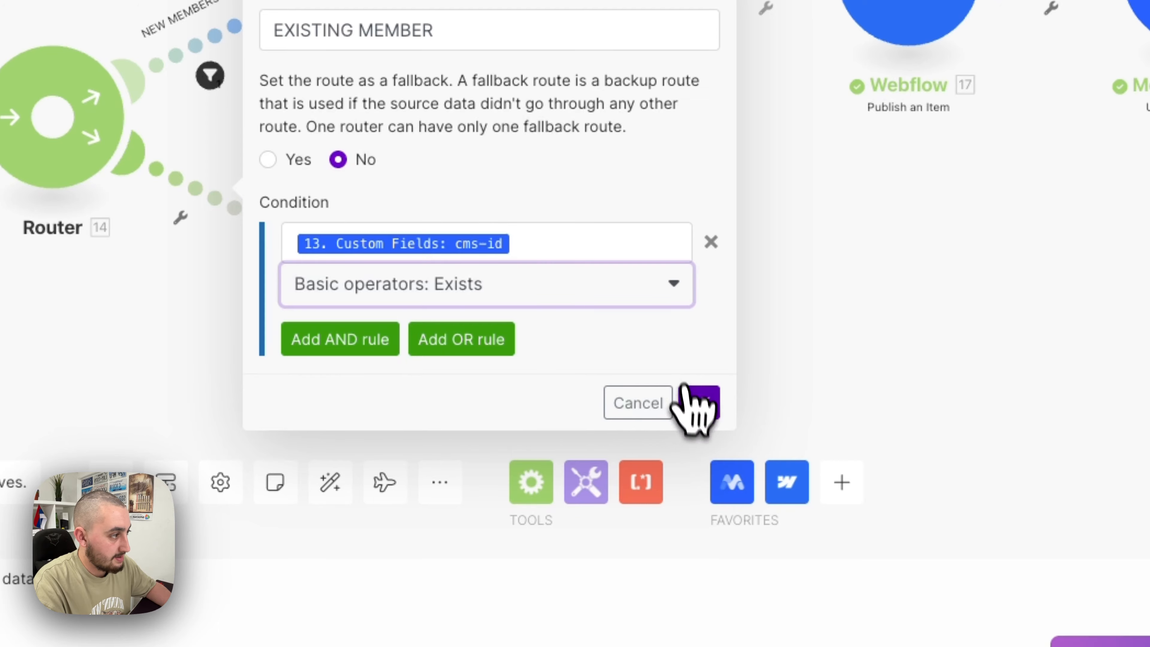
pyautogui.click(699, 403)
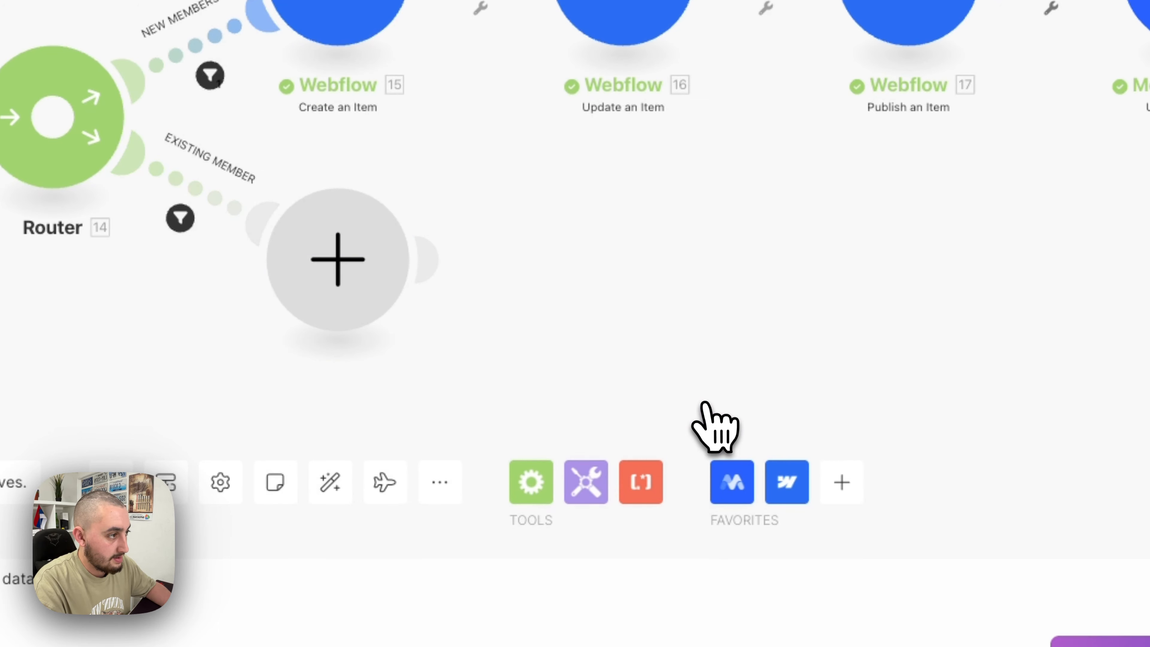
pyautogui.click(211, 75)
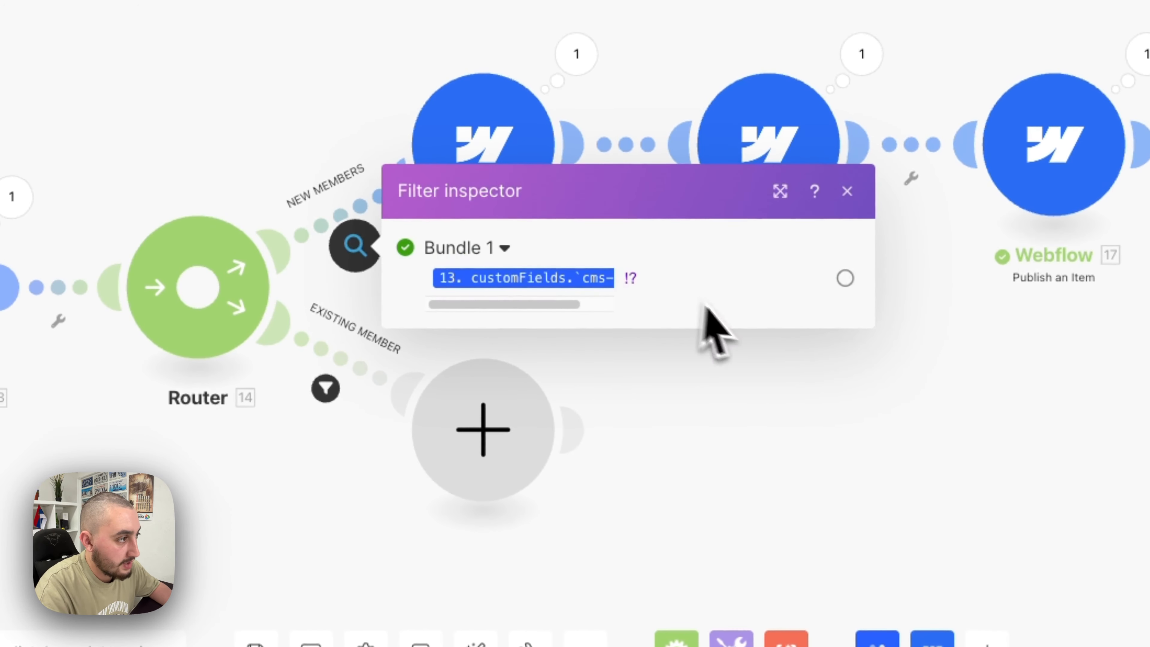
pyautogui.click(324, 388)
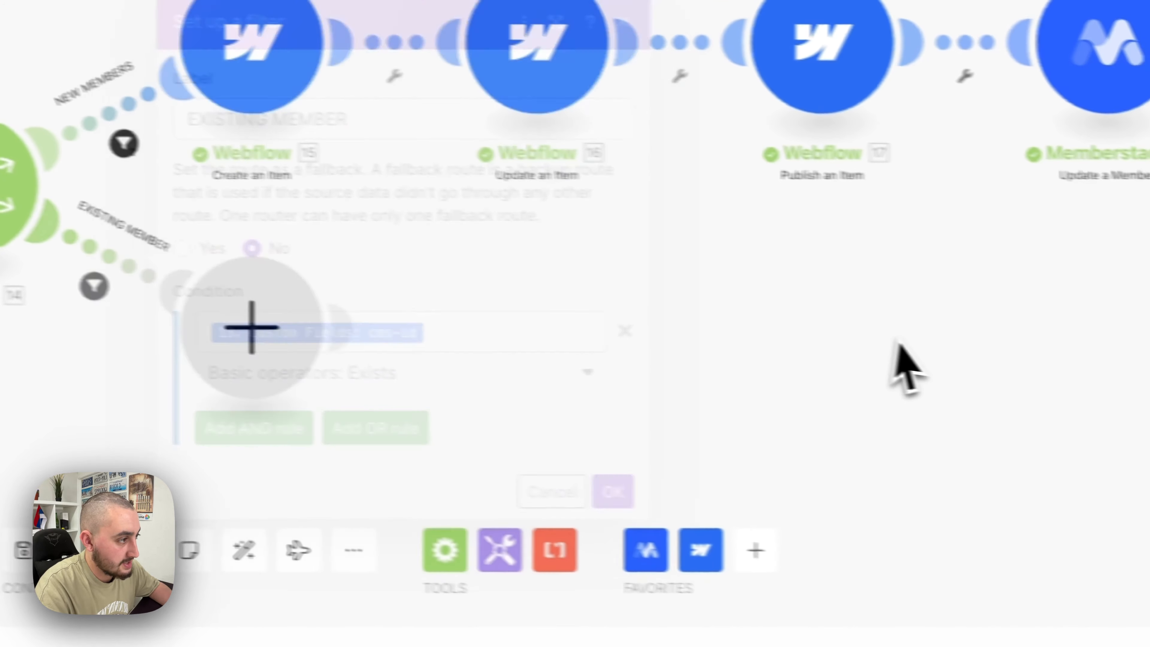
pyautogui.click(453, 367)
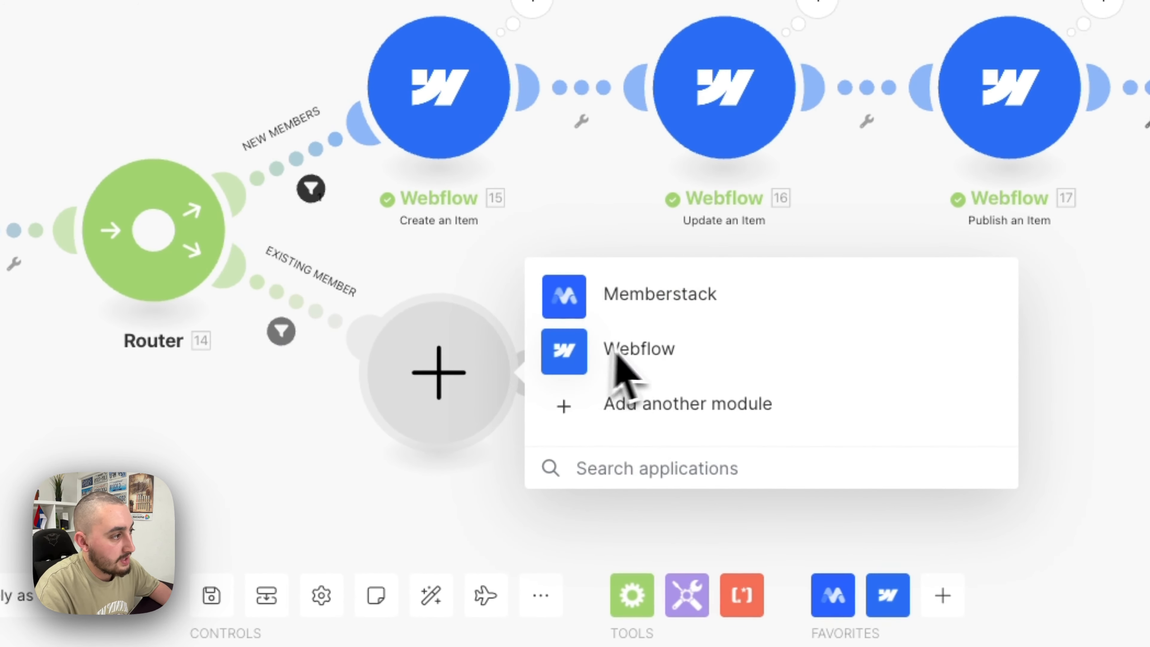
# - Add a Webflow Update an Item module on Public Member Profiles' Profiles collection
pyautogui.click(643, 349)
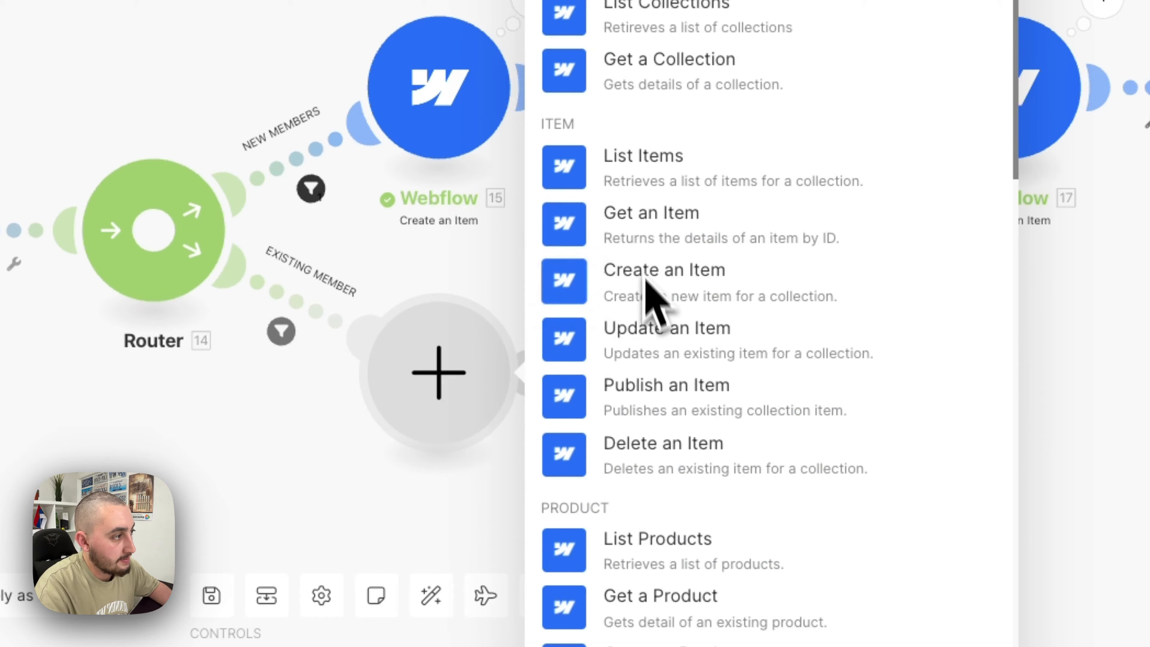
pyautogui.click(653, 330)
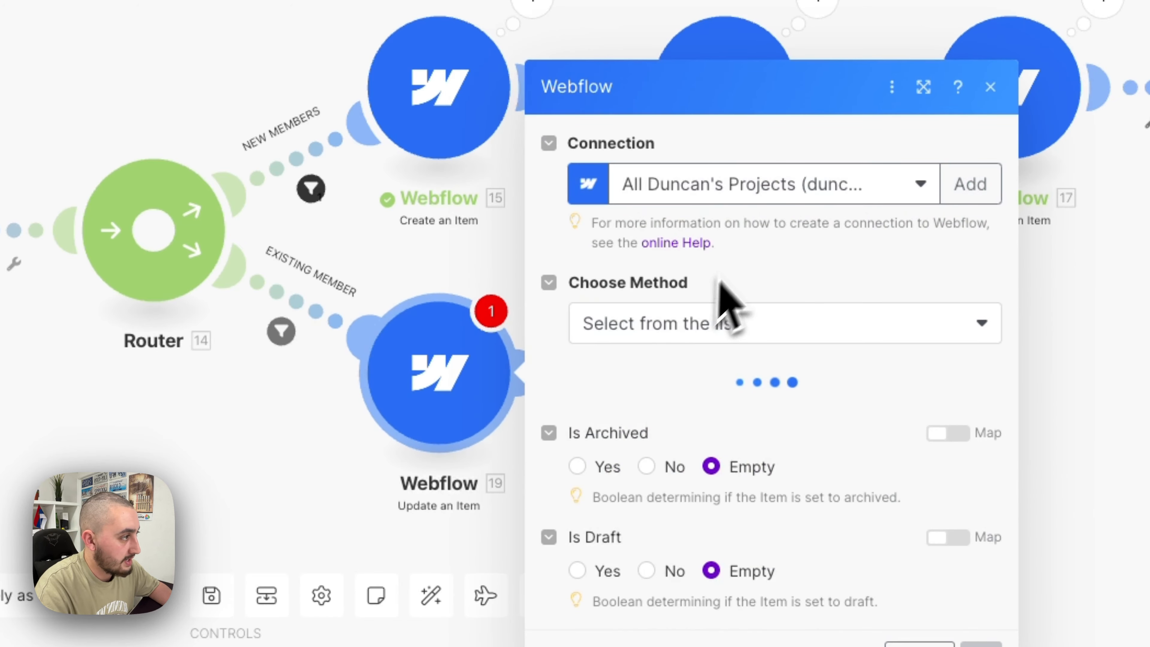
pyautogui.click(747, 182)
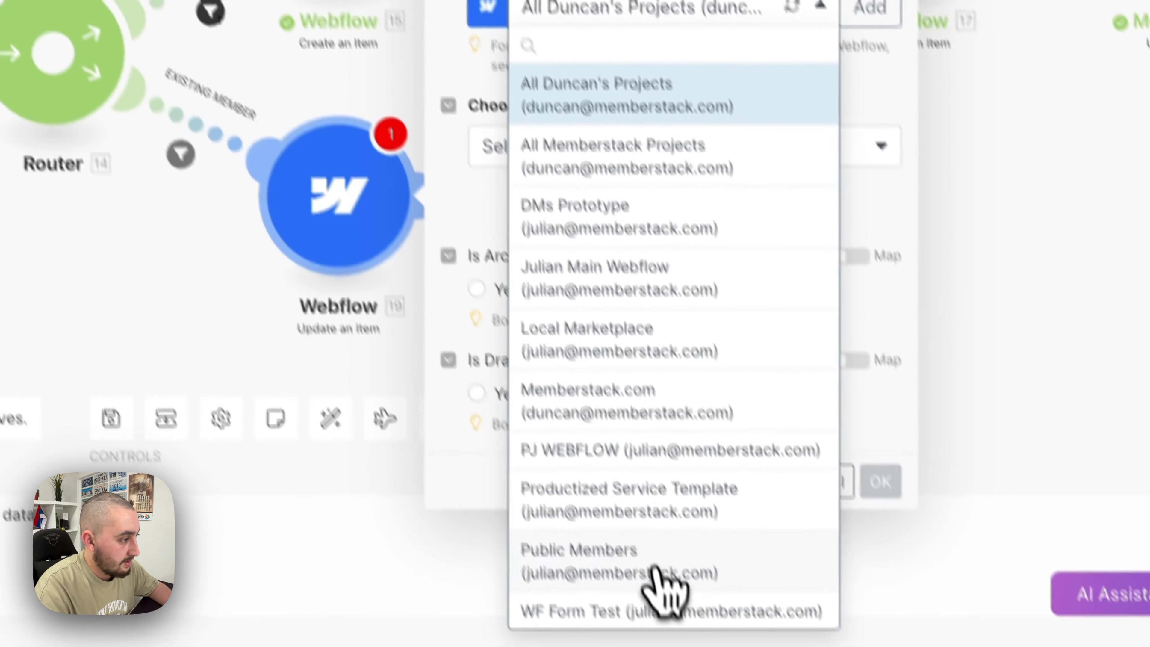
pyautogui.click(656, 573)
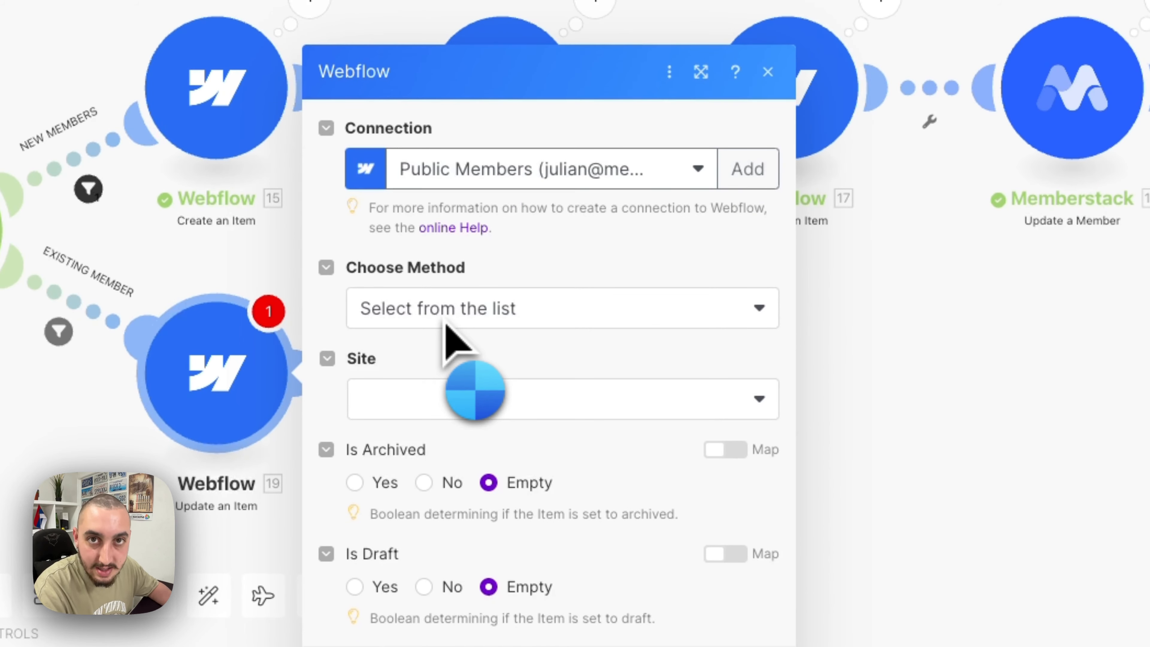
pyautogui.click(458, 320)
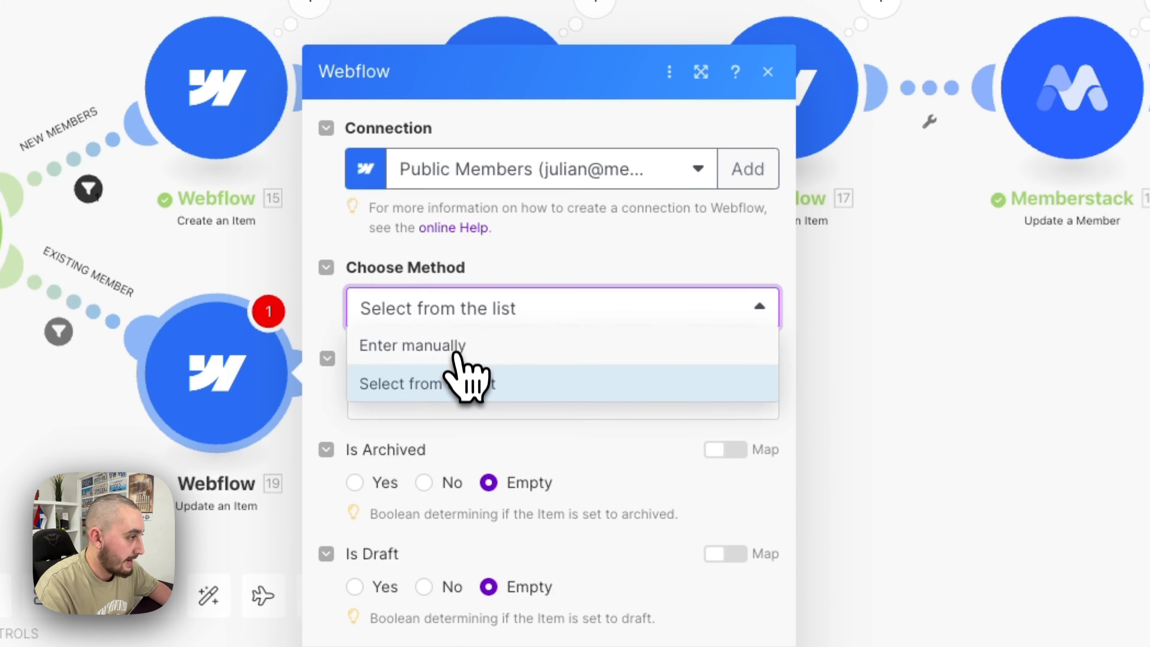
pyautogui.click(453, 384)
pyautogui.click(449, 395)
pyautogui.click(448, 437)
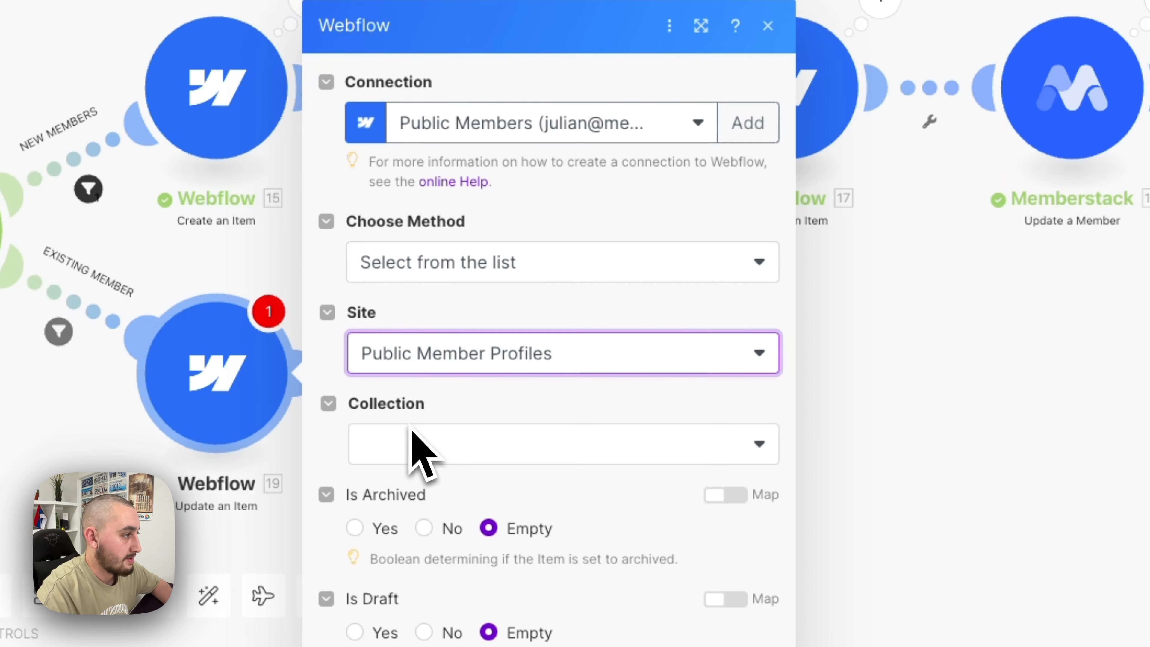
pyautogui.click(429, 447)
pyautogui.click(435, 480)
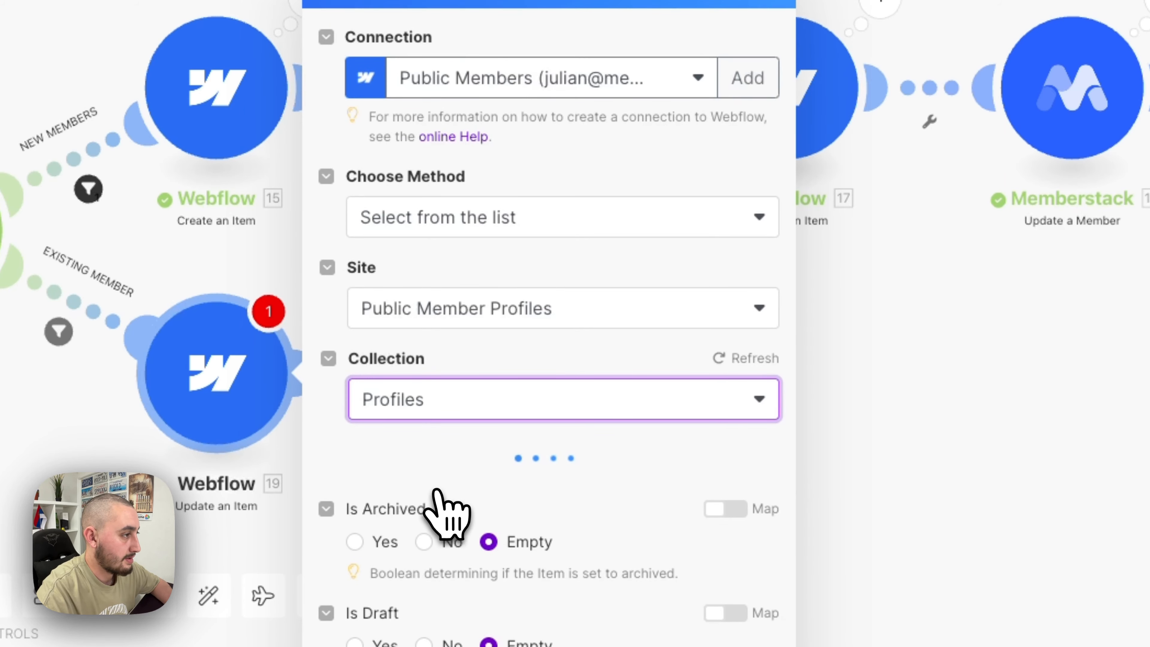
# - Map Item to cms-id, Name to first-name, Bio, and image URL to Profile Image
pyautogui.scroll(-5, 453, 496)
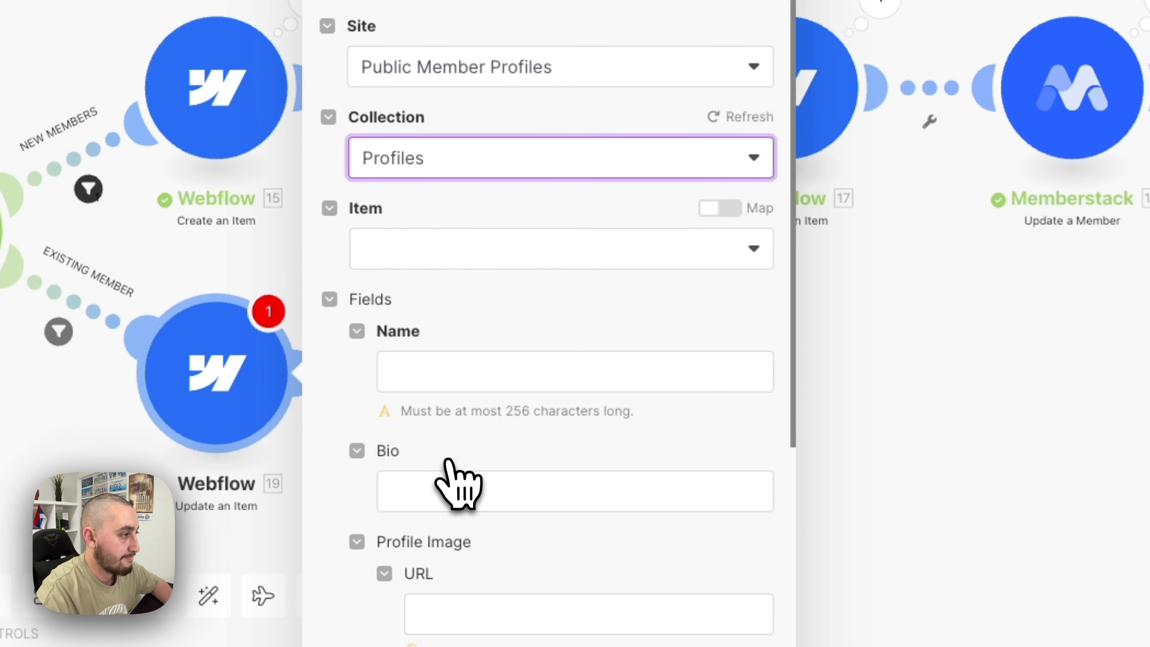
pyautogui.click(724, 208)
pyautogui.click(605, 245)
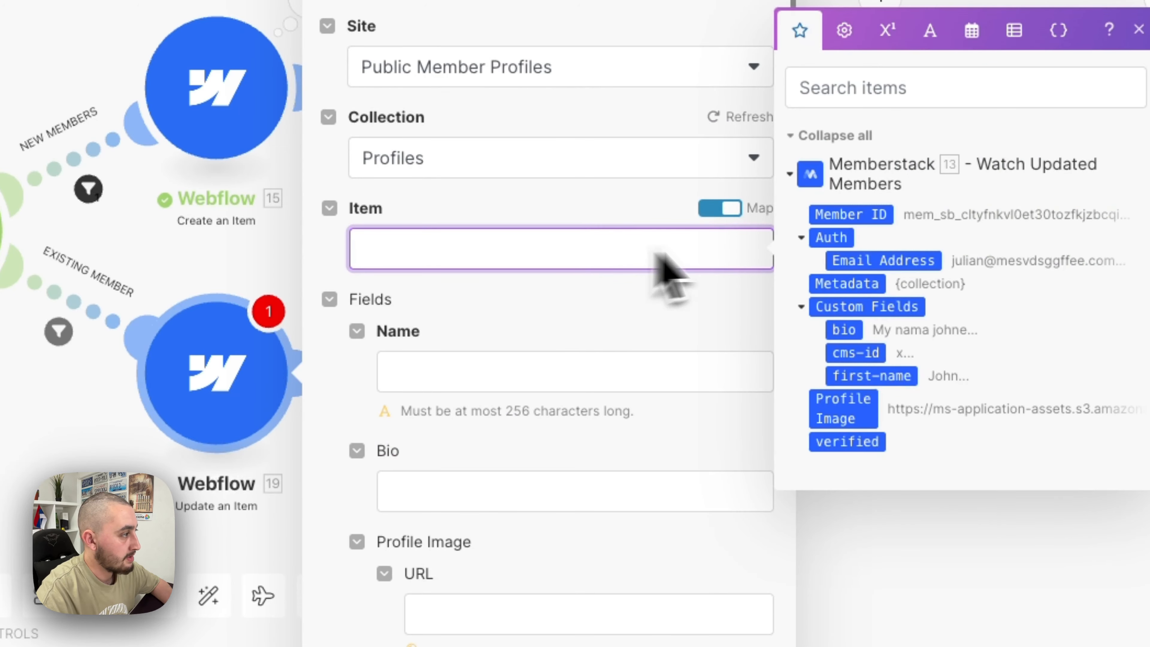
pyautogui.moveTo(857, 353); pyautogui.dragTo(561, 249)
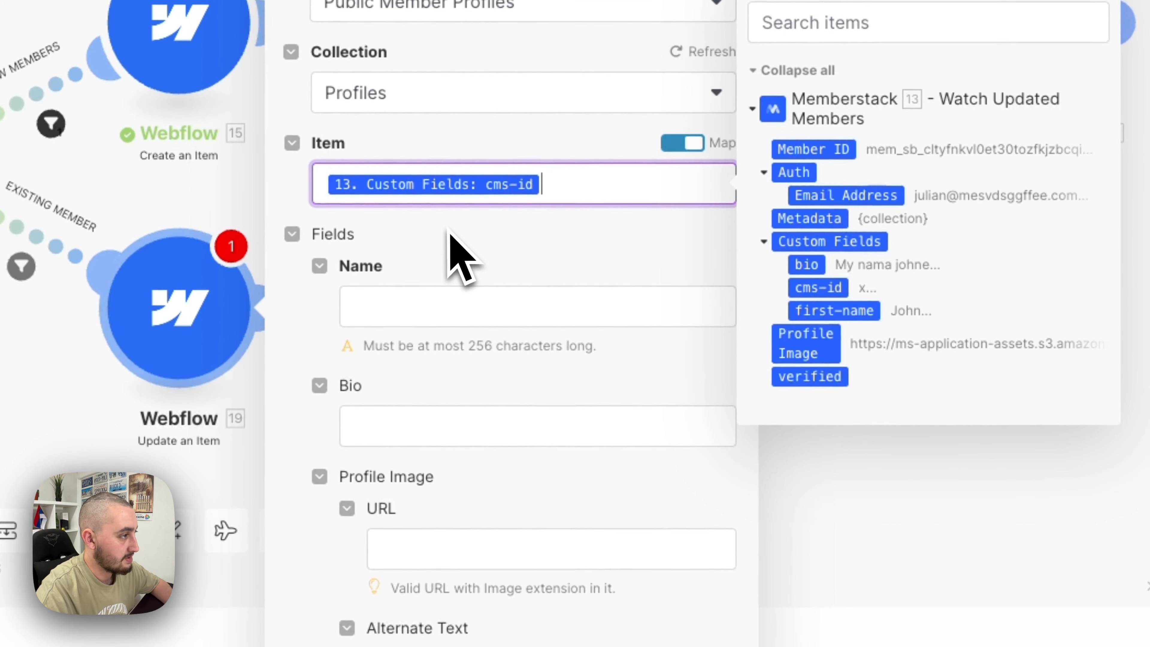
pyautogui.click(437, 305)
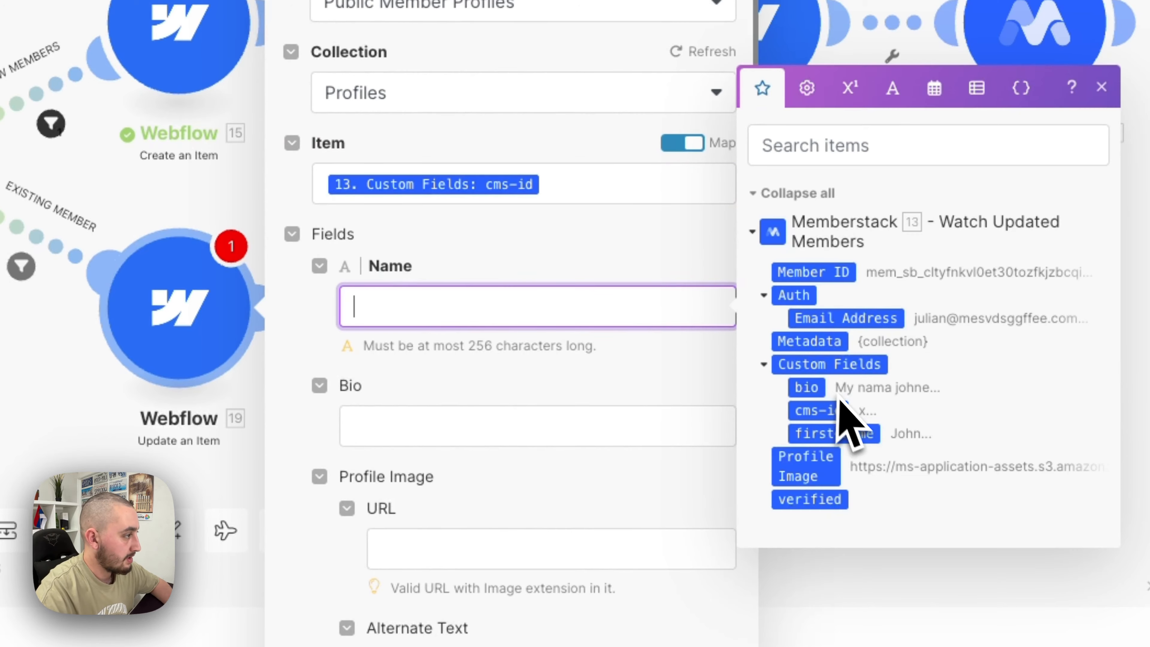
pyautogui.click(823, 431)
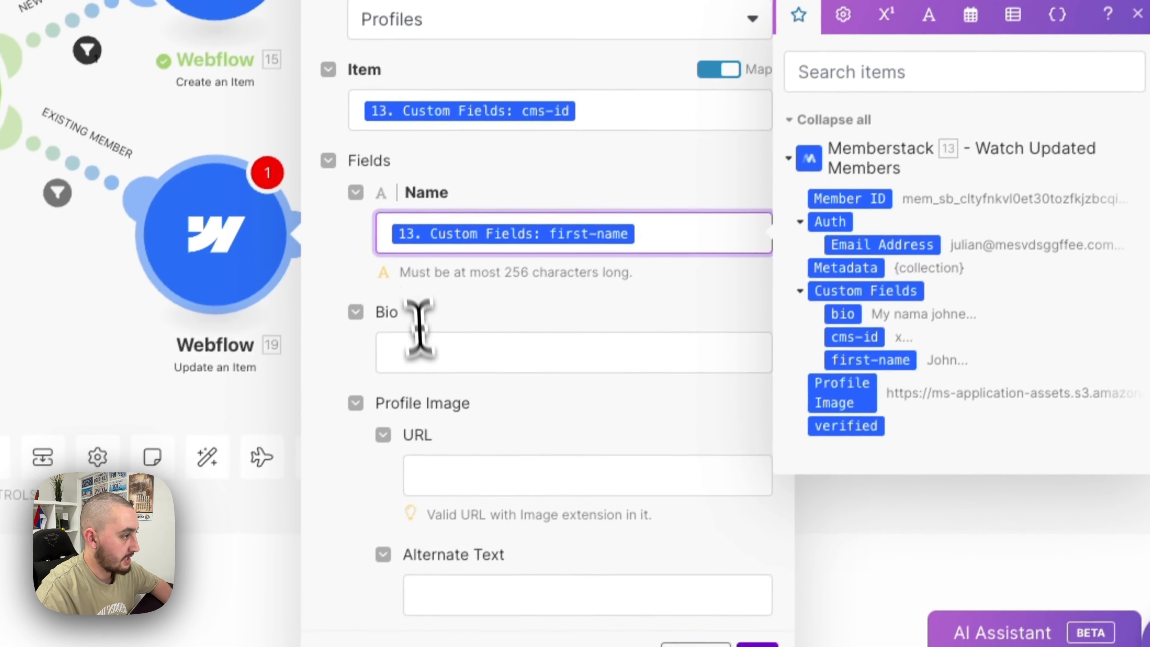
pyautogui.click(453, 425)
pyautogui.scroll(-4, 559, 360)
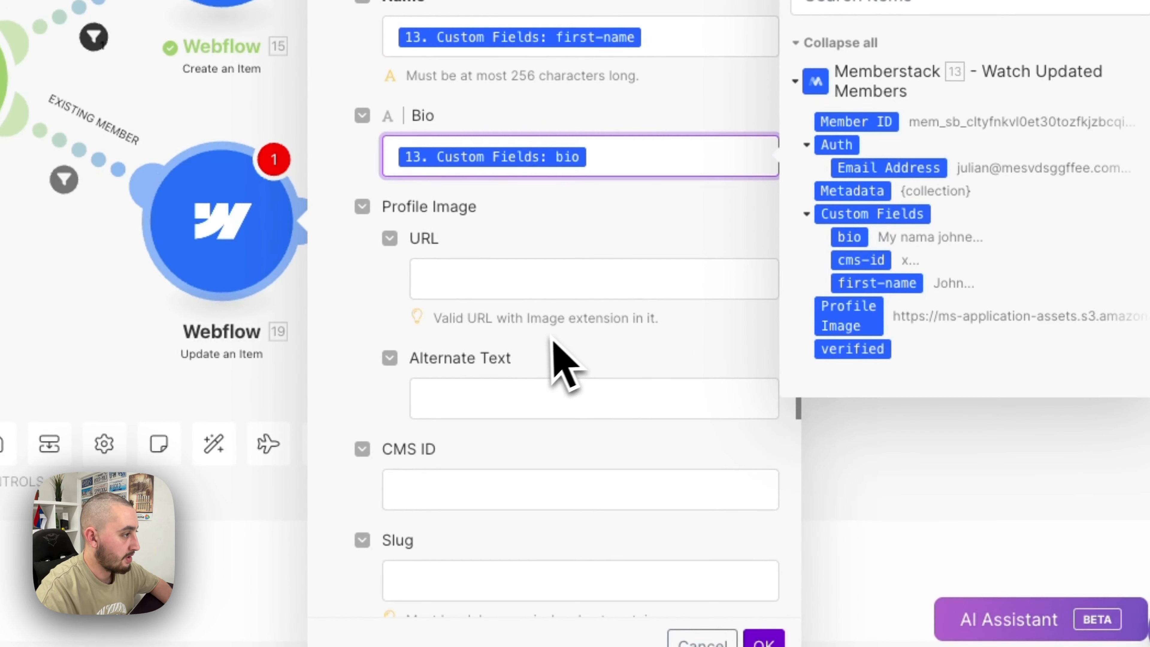
pyautogui.click(496, 283)
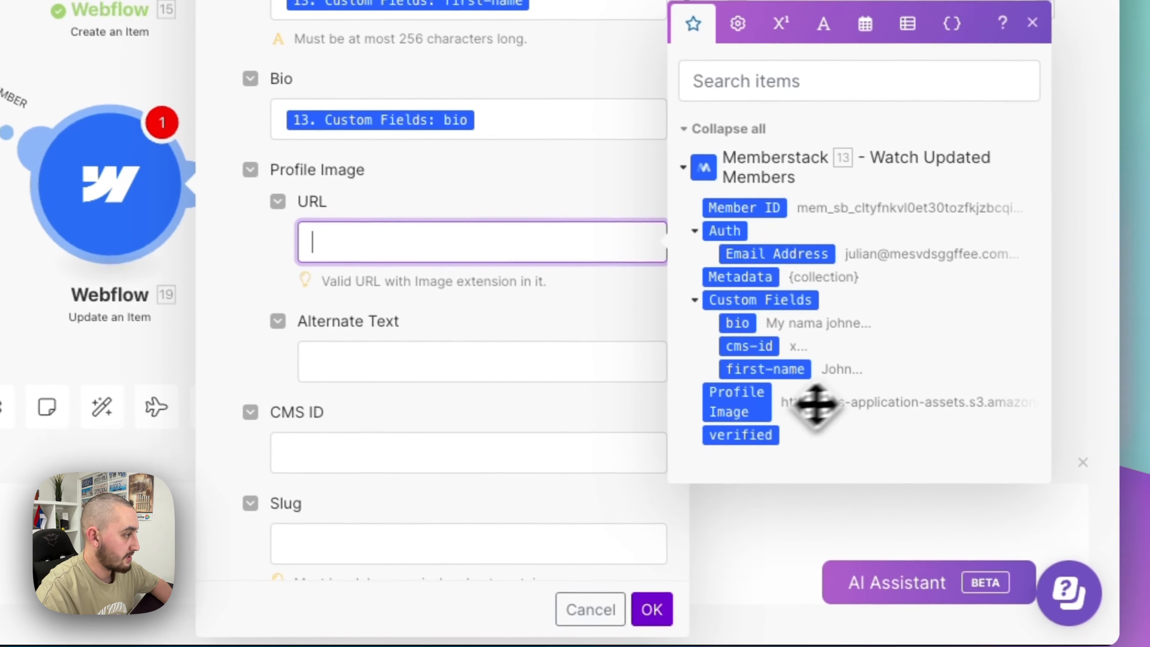
pyautogui.click(815, 428)
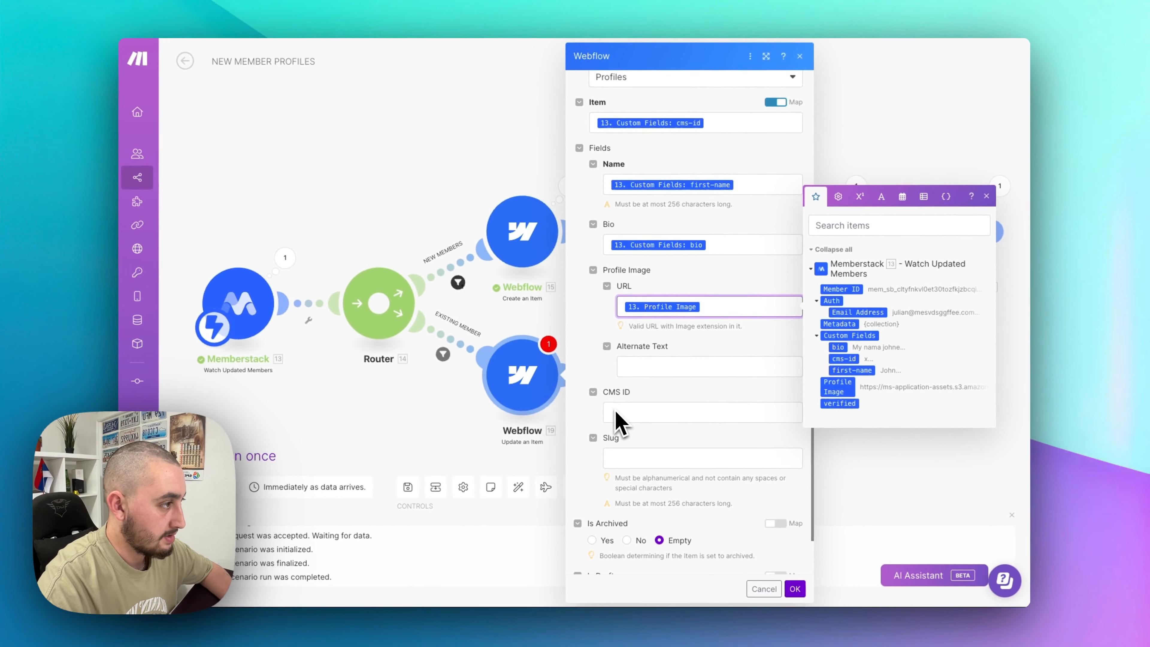
pyautogui.scroll(-2, 625, 408)
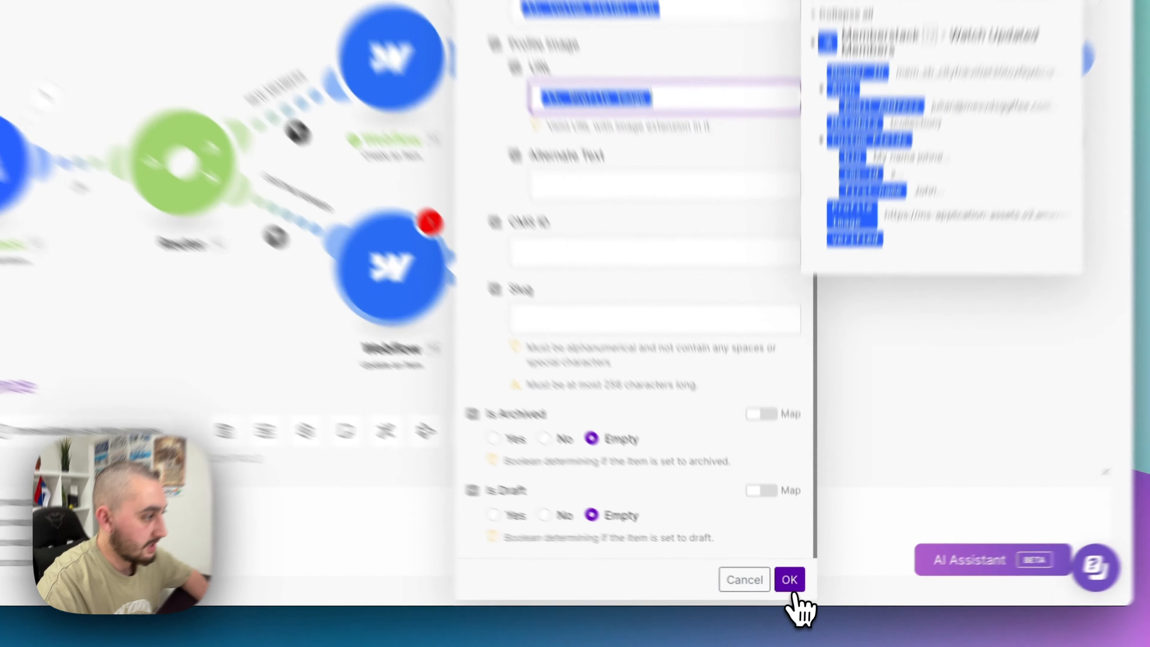
pyautogui.click(794, 588)
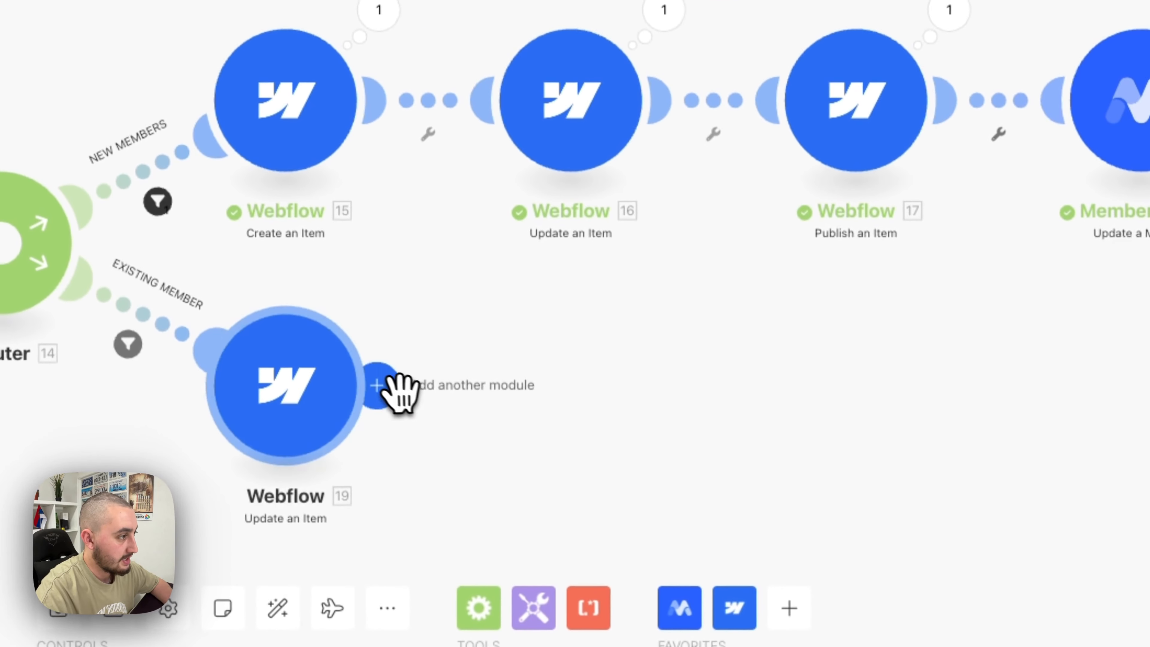
# - Add a Webflow Publish an Item for the Profiles collection with Item IDs mapped to cms-id
pyautogui.click(378, 385)
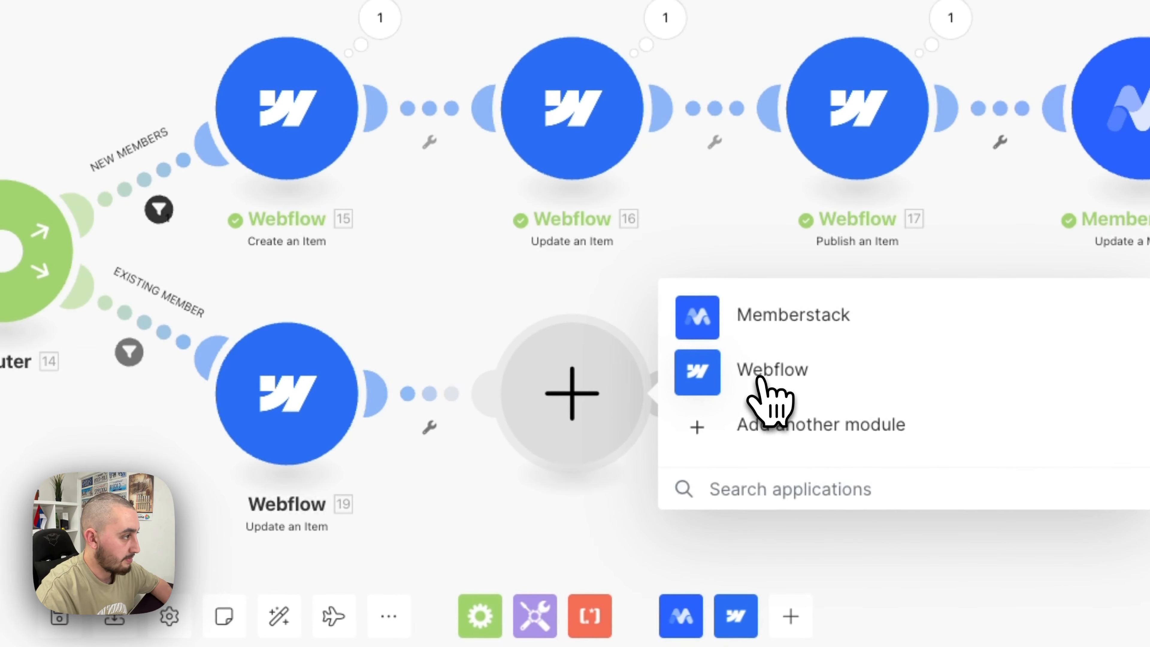
pyautogui.click(760, 363)
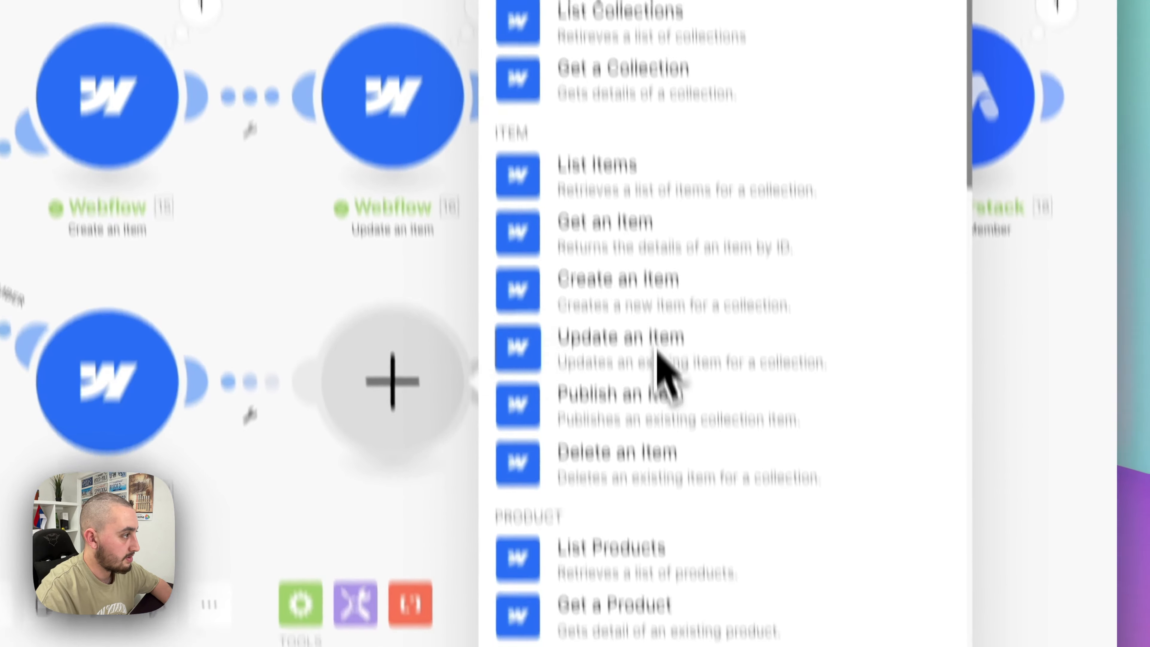
pyautogui.click(661, 399)
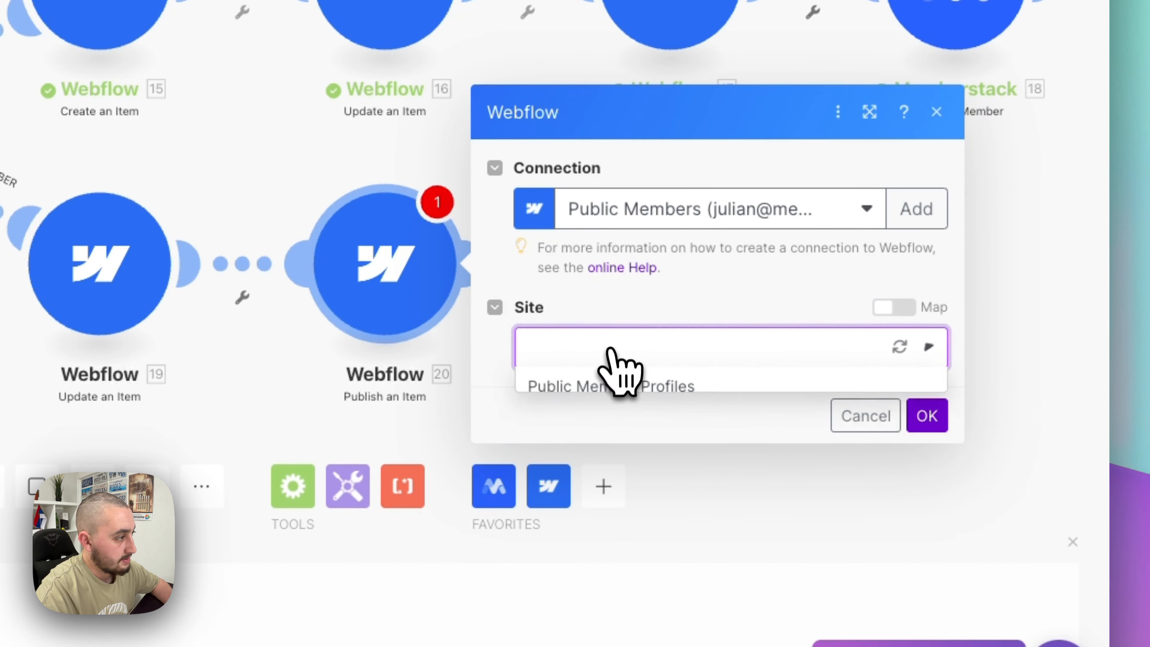
pyautogui.click(614, 385)
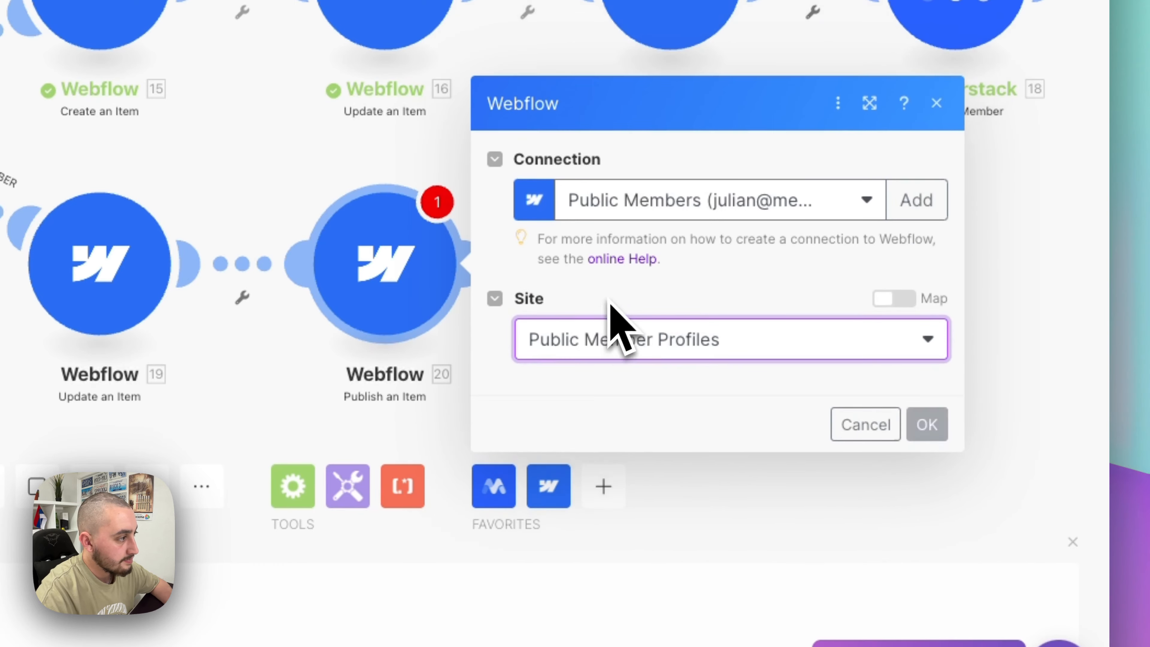
pyautogui.click(598, 401)
pyautogui.click(589, 437)
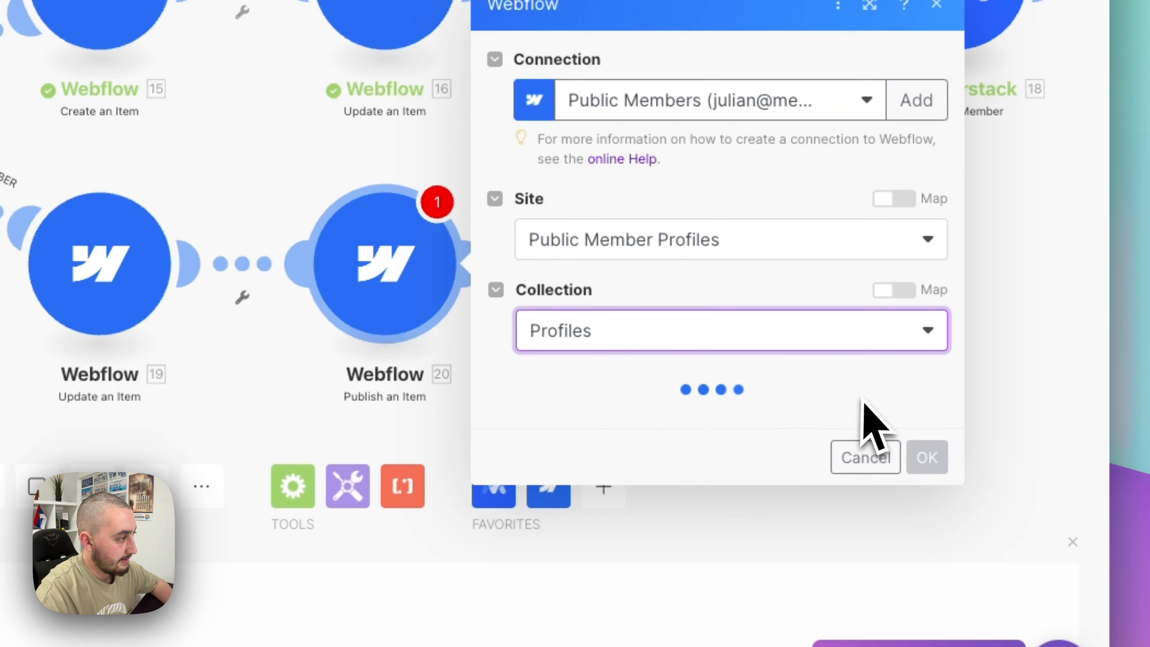
pyautogui.scroll(-3, 879, 421)
pyautogui.click(892, 292)
pyautogui.click(810, 335)
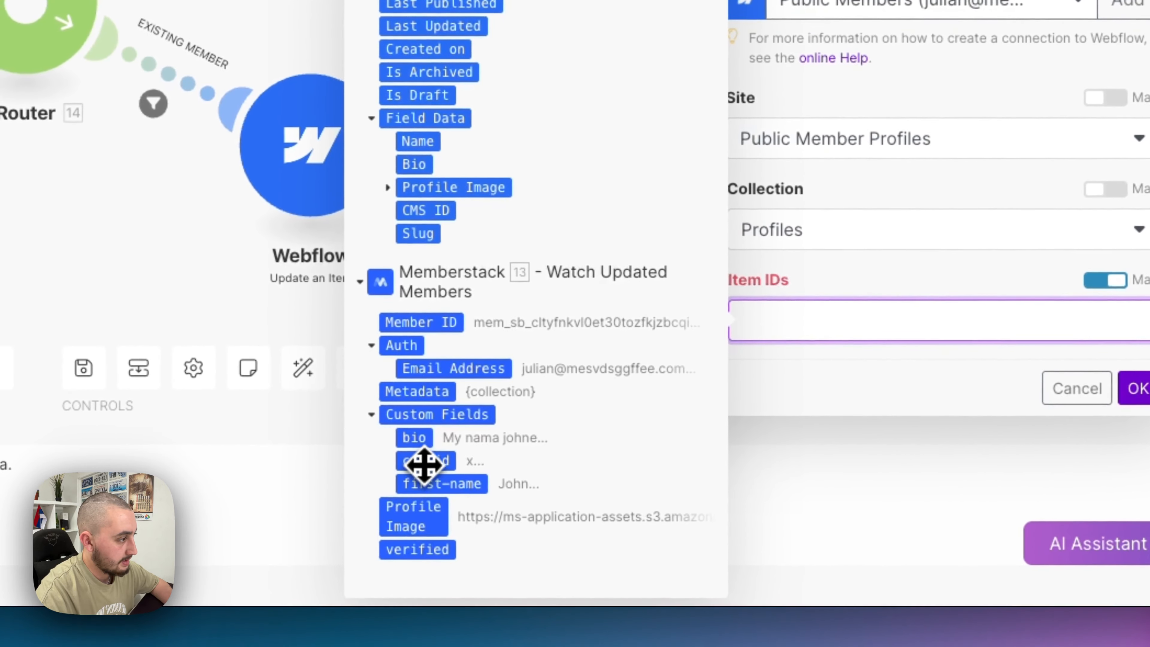
pyautogui.moveTo(425, 465); pyautogui.dragTo(861, 320)
pyautogui.click(1137, 388)
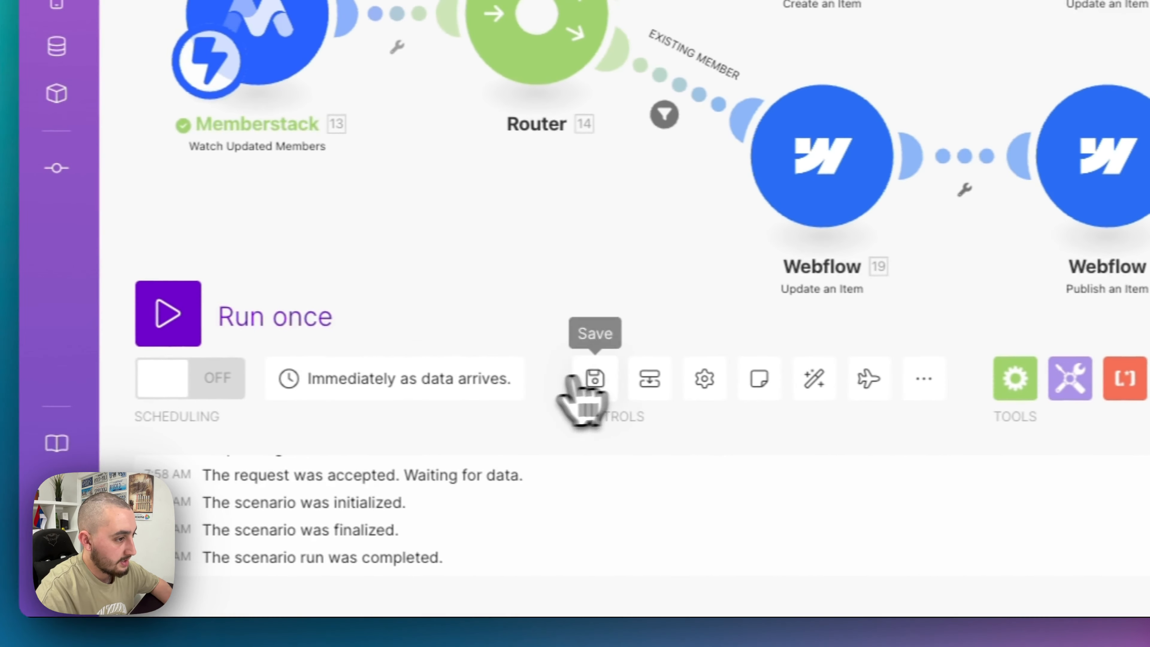
# - Change the Memberstack first name to Maanuel and rerun the scenario waiting for new data
pyautogui.click(239, 315)
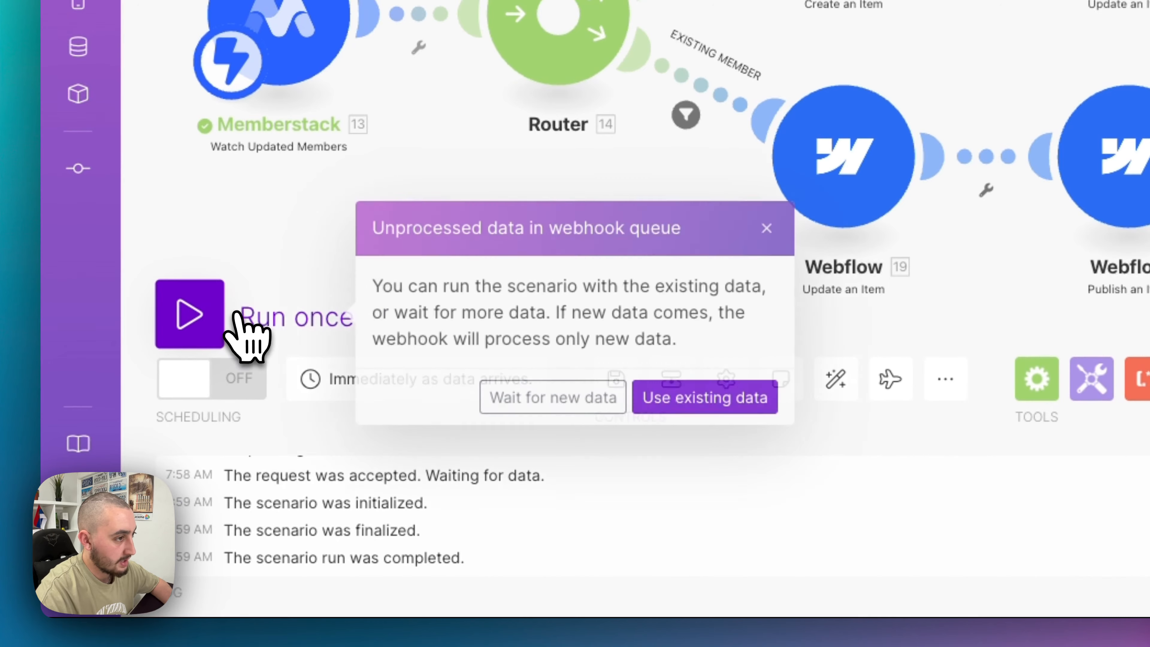
pyautogui.click(543, 393)
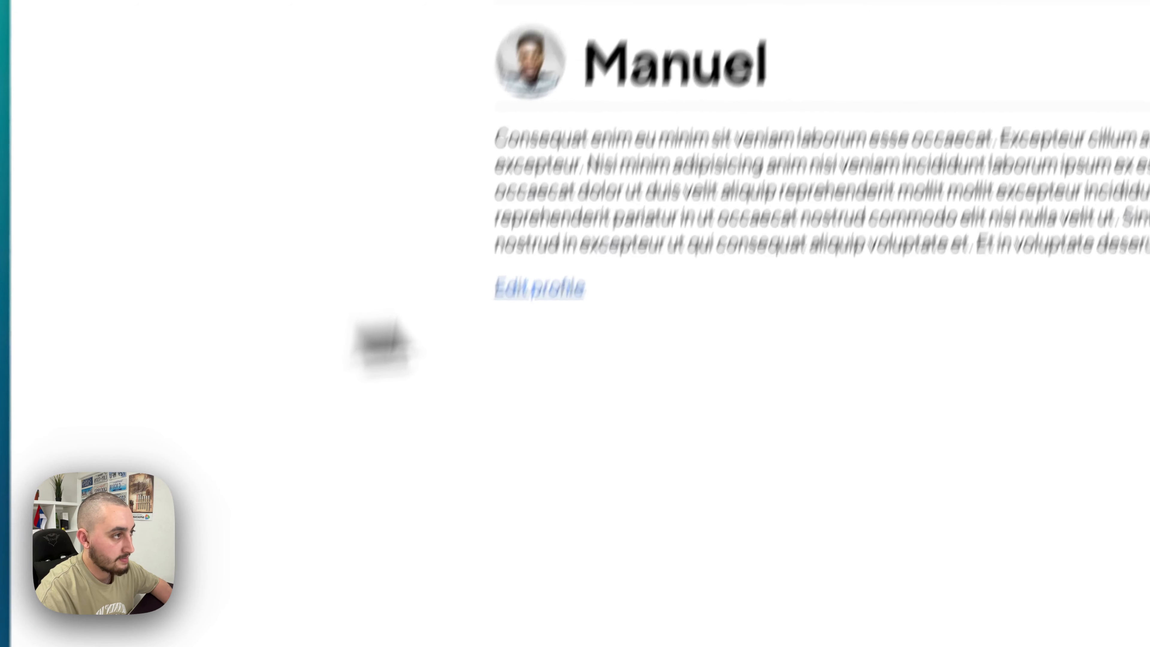
pyautogui.click(539, 288)
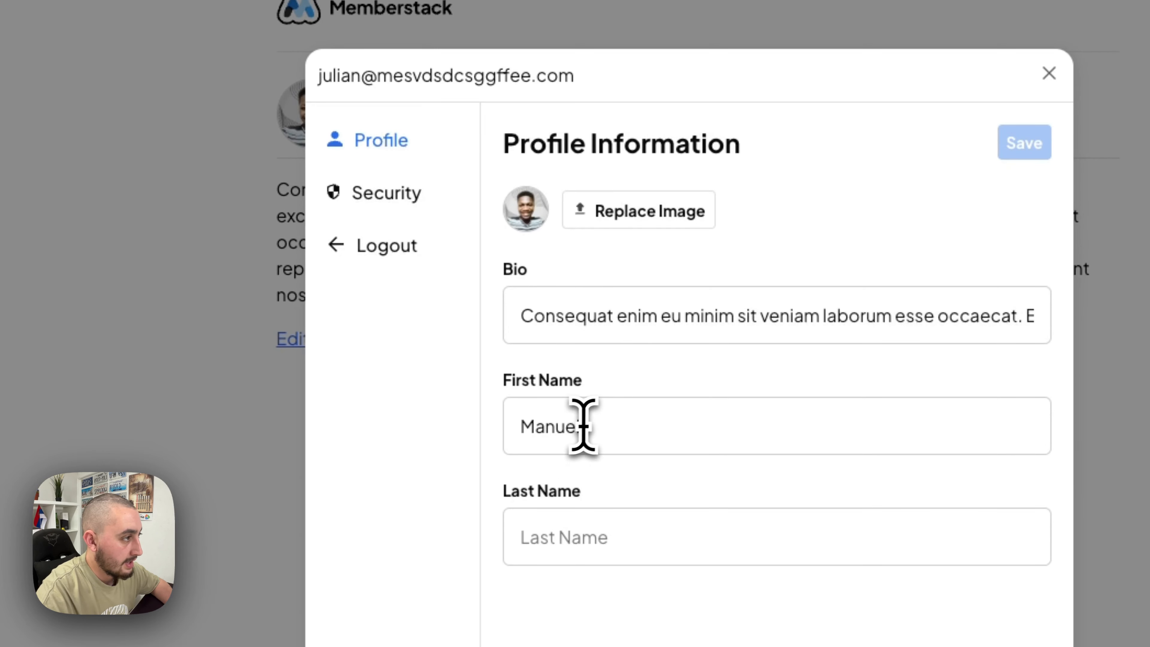
pyautogui.click(538, 429)
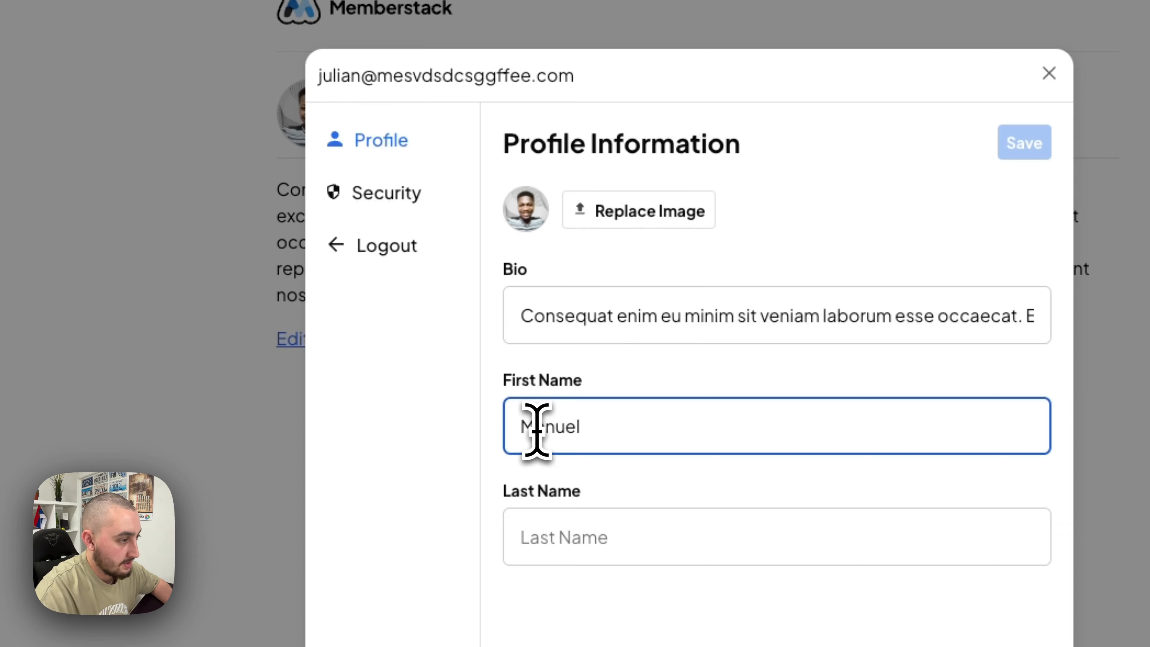
pyautogui.write('a')
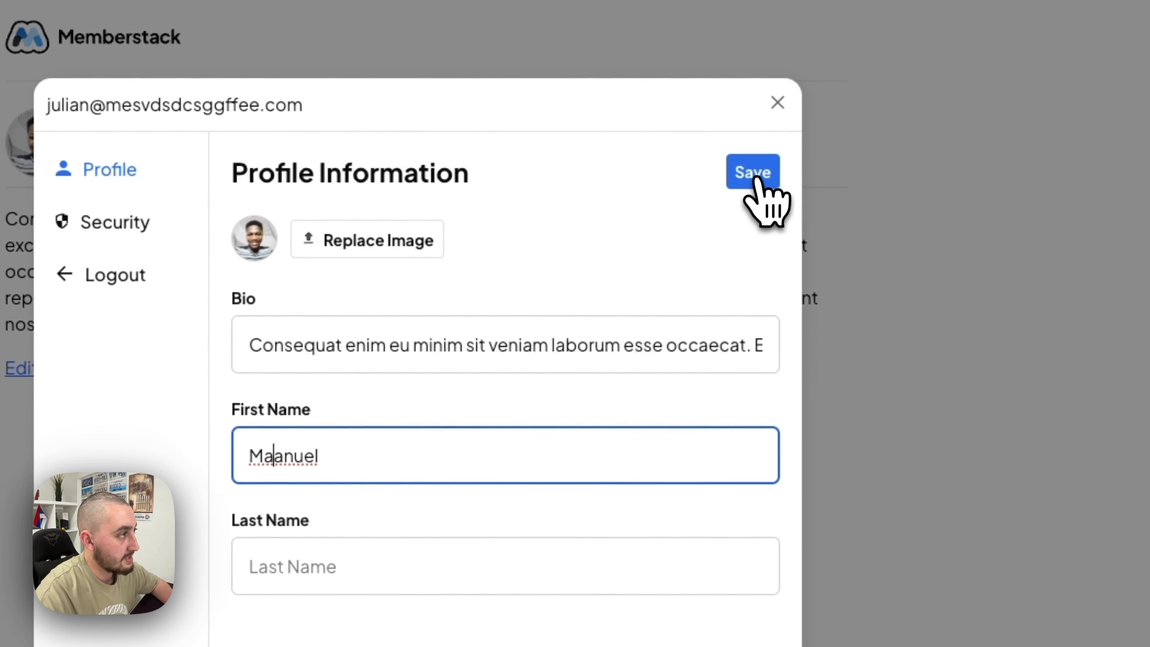
pyautogui.click(1027, 144)
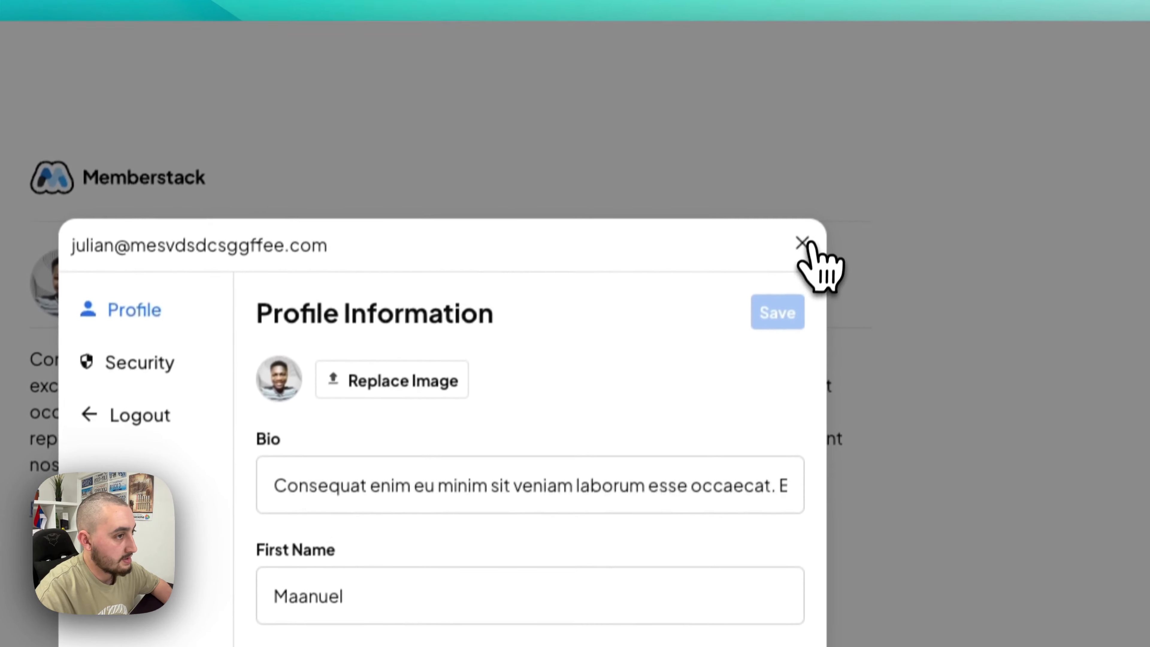
pyautogui.click(776, 103)
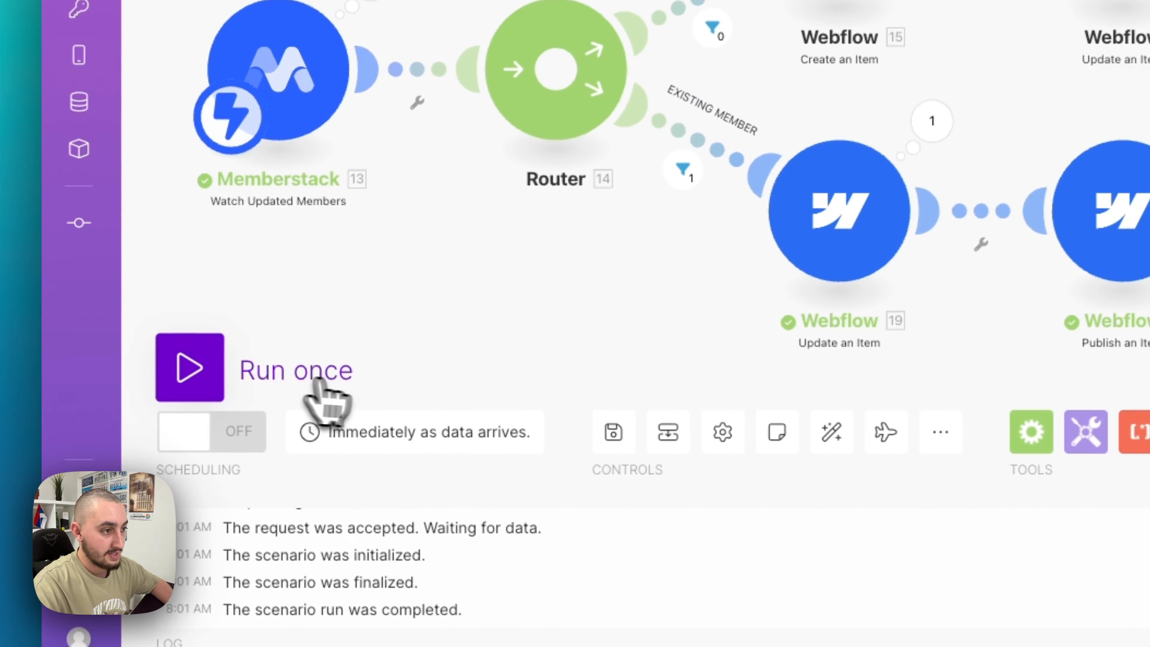
pyautogui.click(272, 508)
pyautogui.click(525, 417)
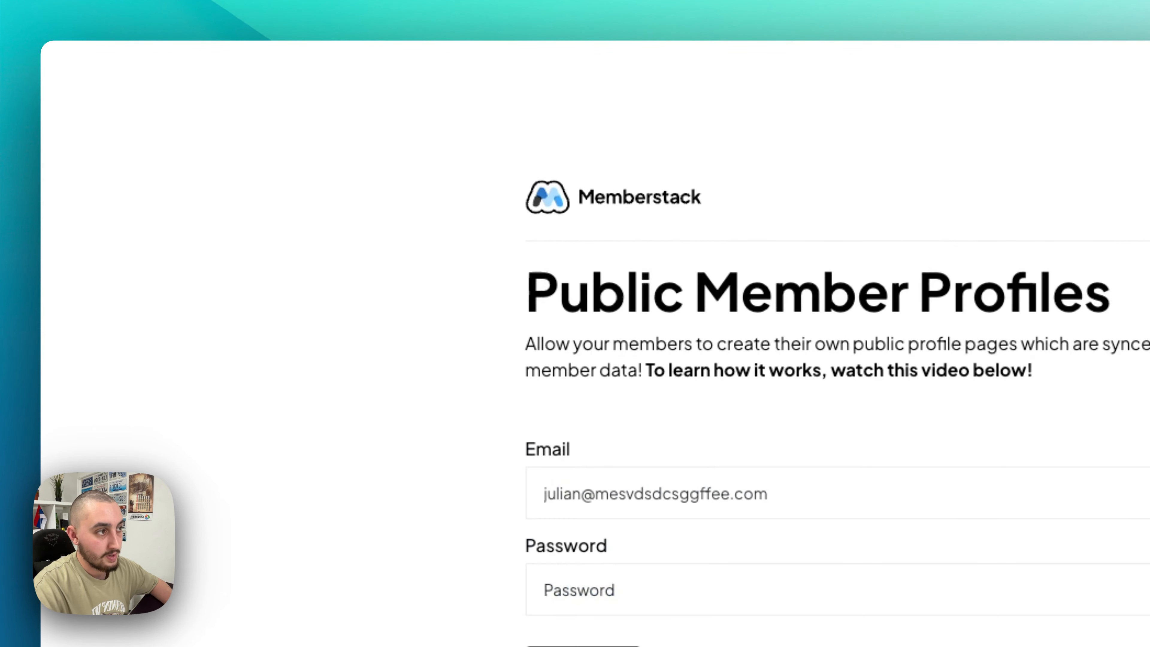
# - Sign up a new test member by entering an email address and a password
pyautogui.click(603, 391)
pyautogui.write('svd')
pyautogui.click(616, 463)
pyautogui.write('123')
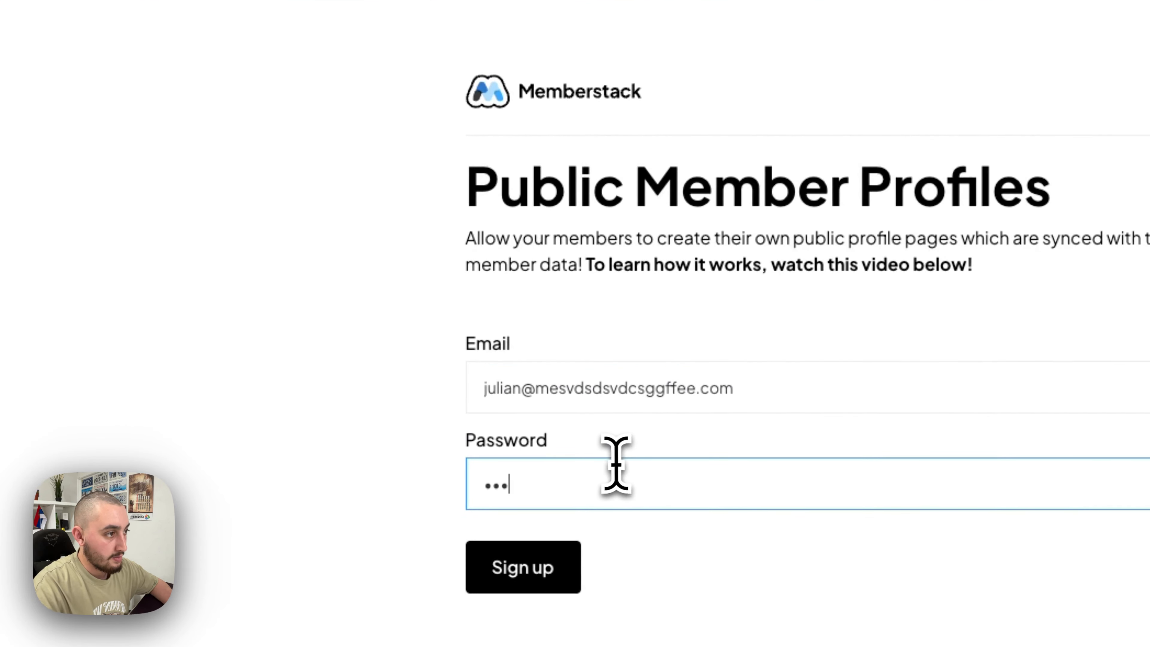
pyautogui.write('1234567890')
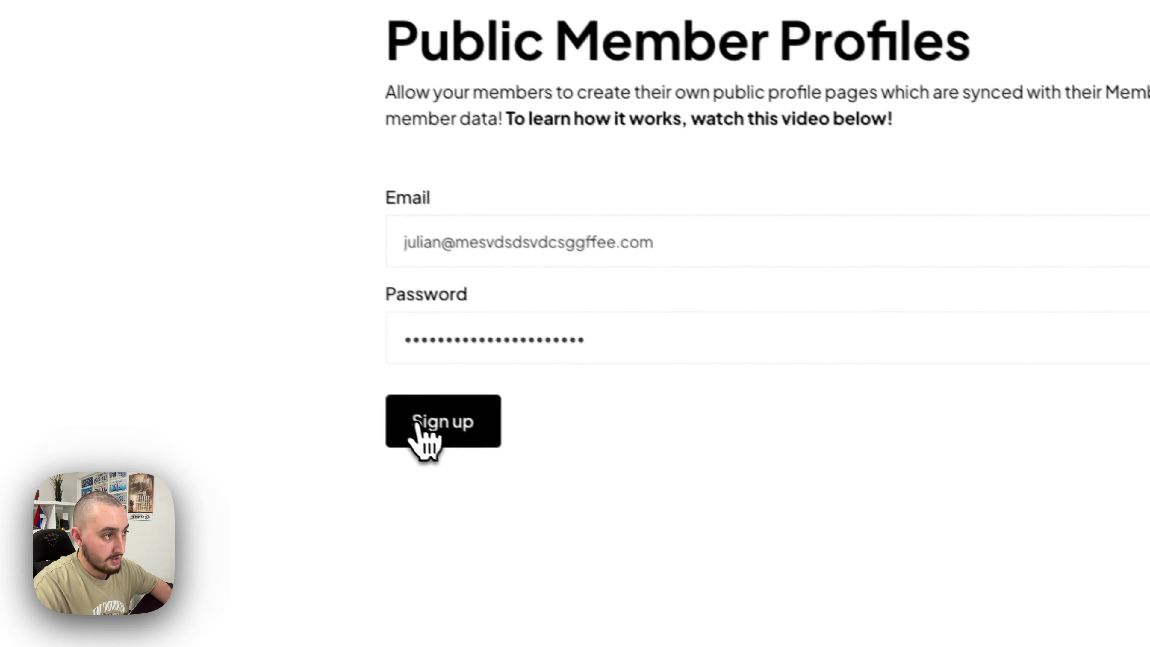
pyautogui.click(575, 487)
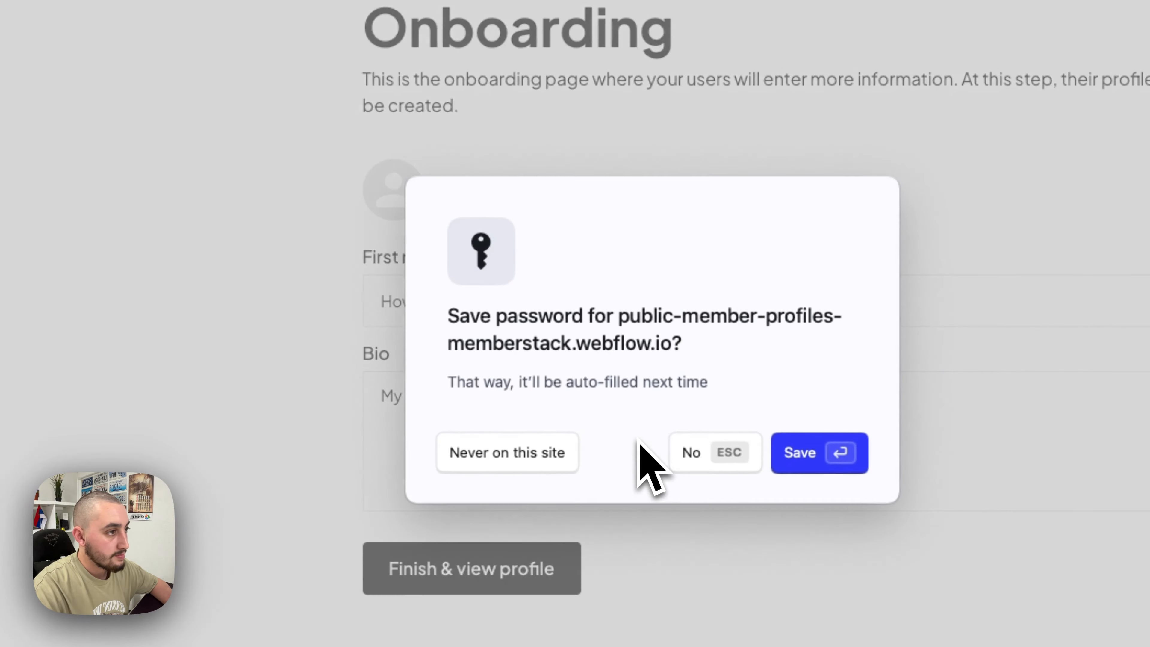
pyautogui.click(704, 447)
# - Upload agencybig.jpg as profile picture, paste a lorem-ipsum bio, and finish onboarding
pyautogui.click(516, 194)
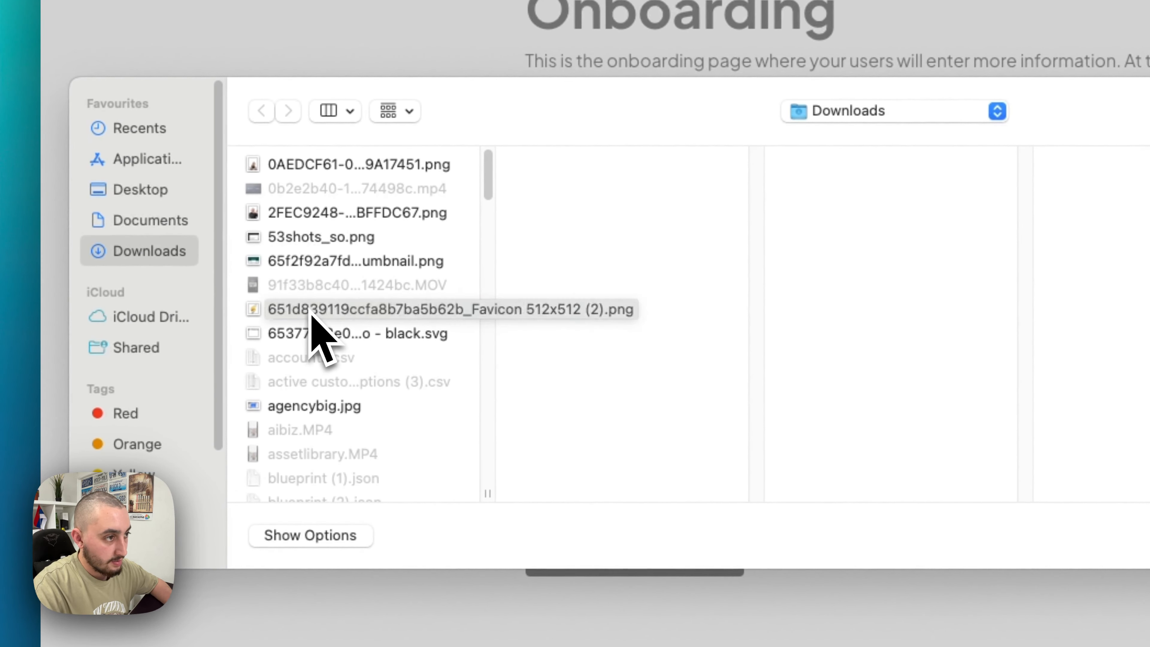
pyautogui.click(329, 405)
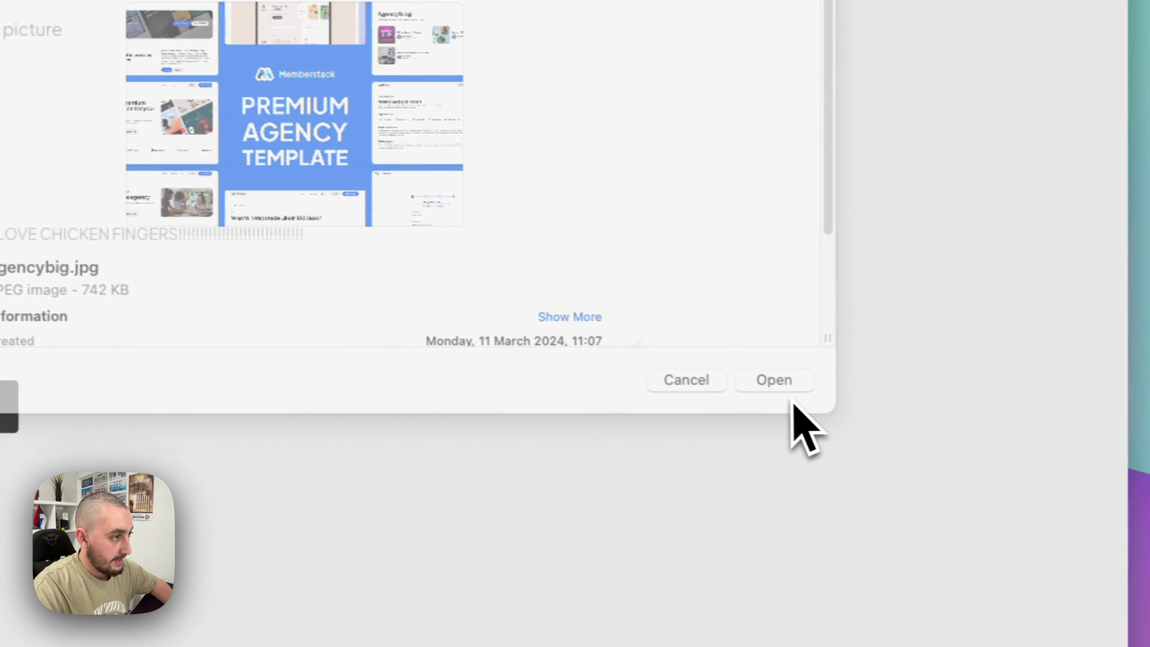
pyautogui.click(790, 384)
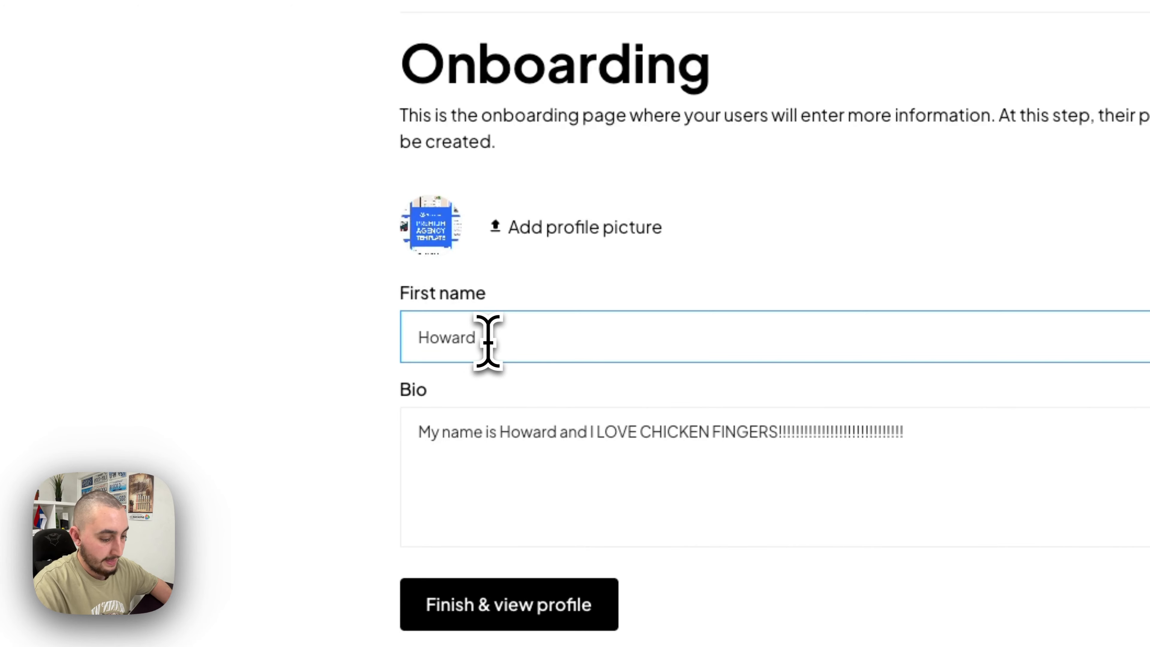
pyautogui.press('Tab')
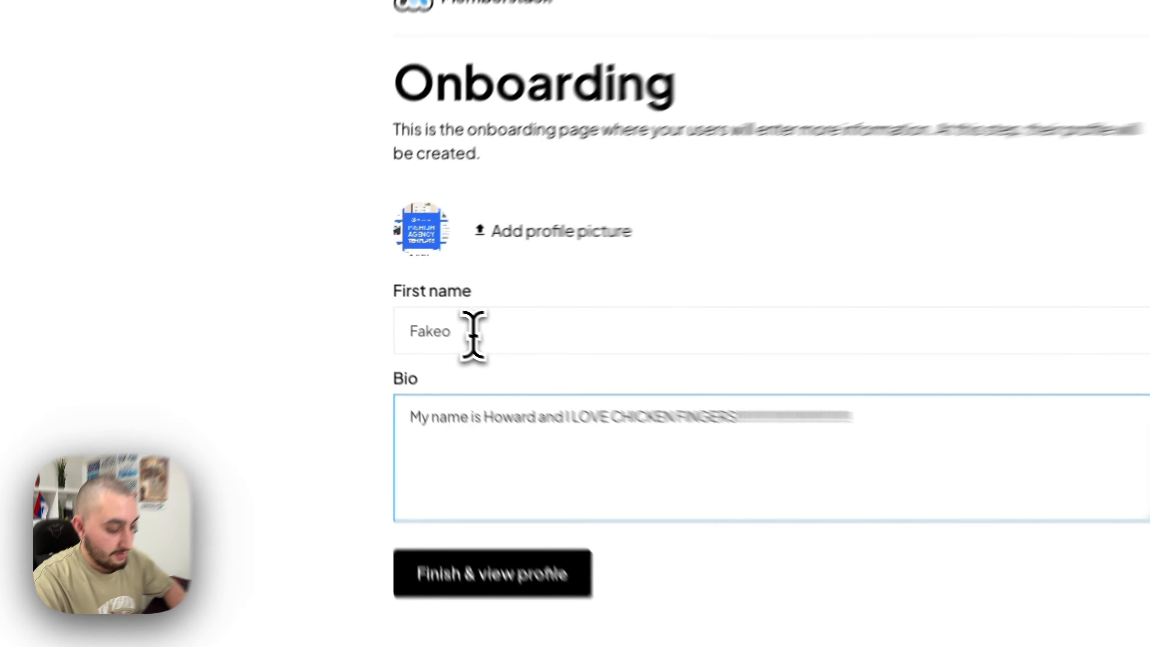
pyautogui.hotkey('alt', 'space')
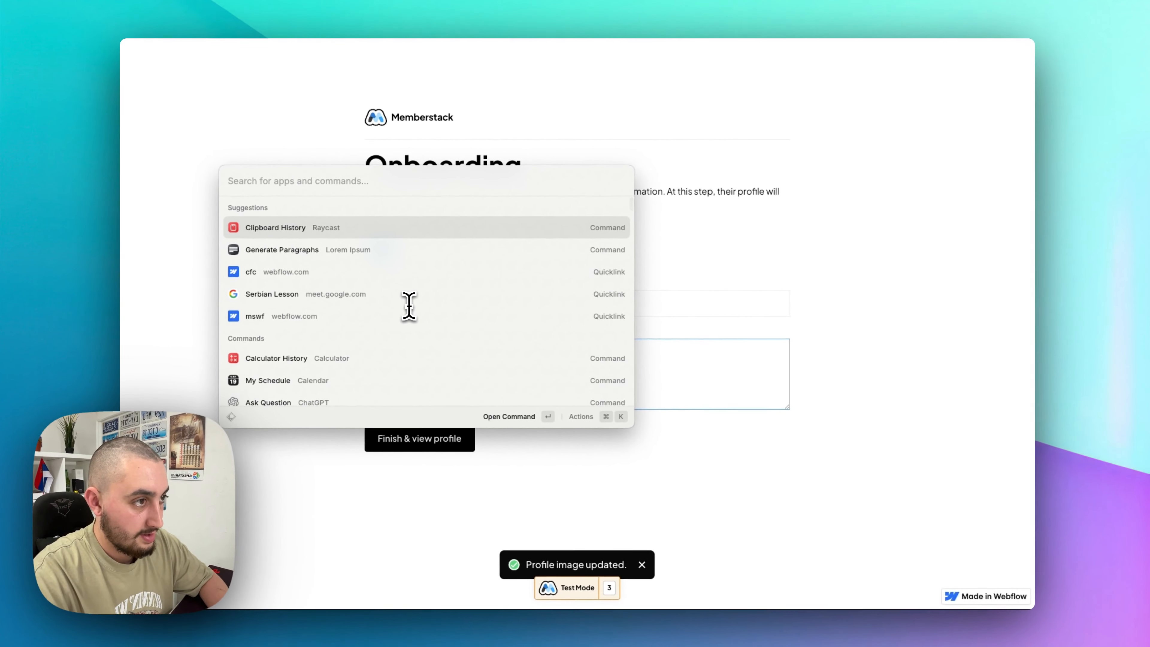
pyautogui.press('Down')
pyautogui.press('Return')
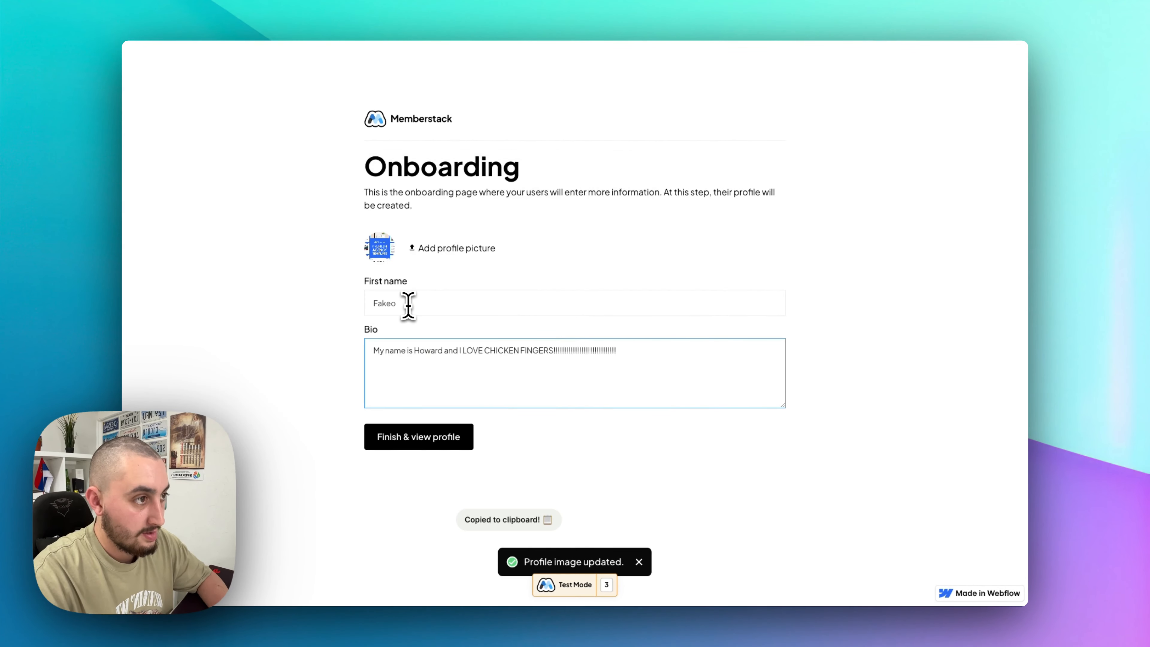
pyautogui.press('super+a')
pyautogui.press('super+v')
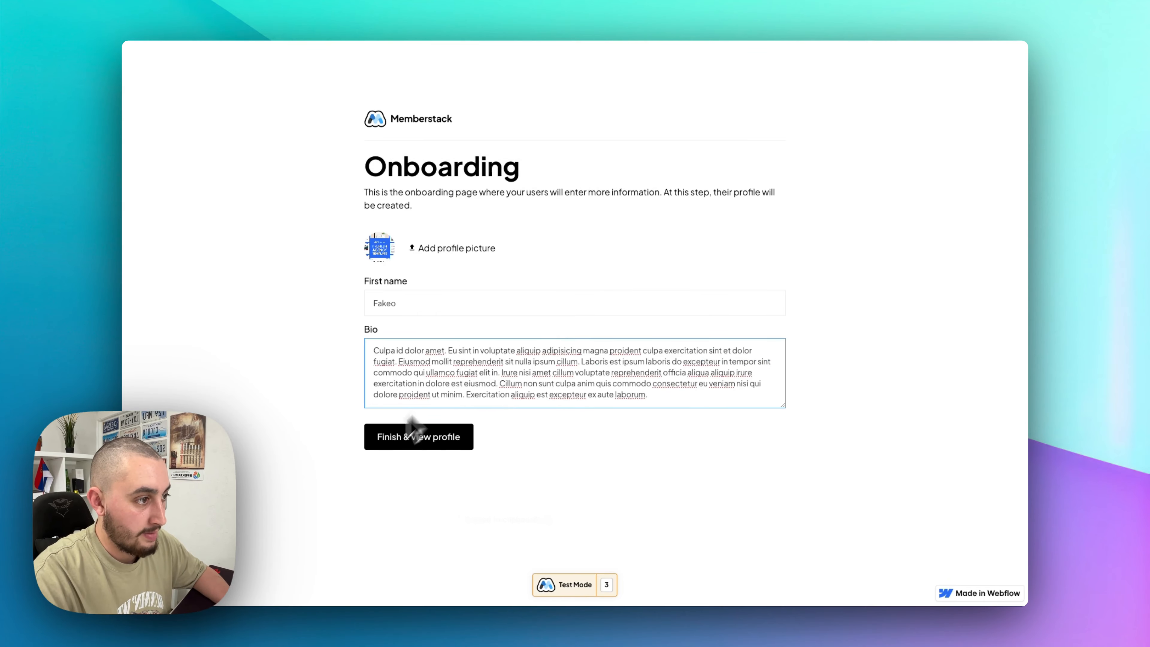
pyautogui.click(372, 437)
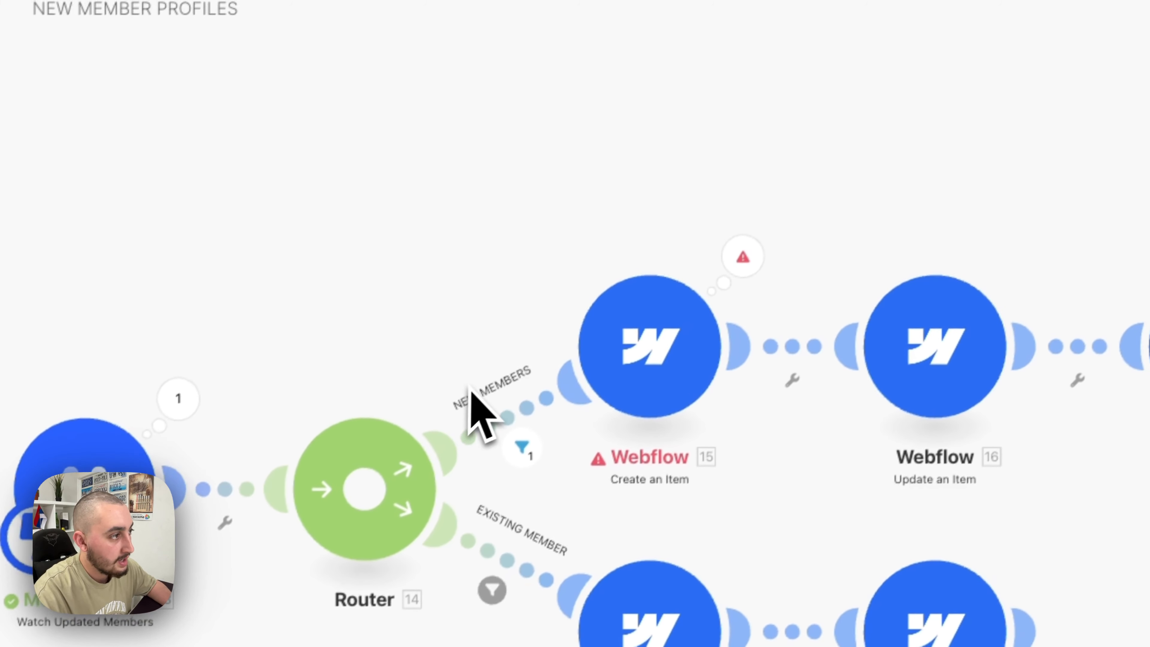
pyautogui.click(736, 260)
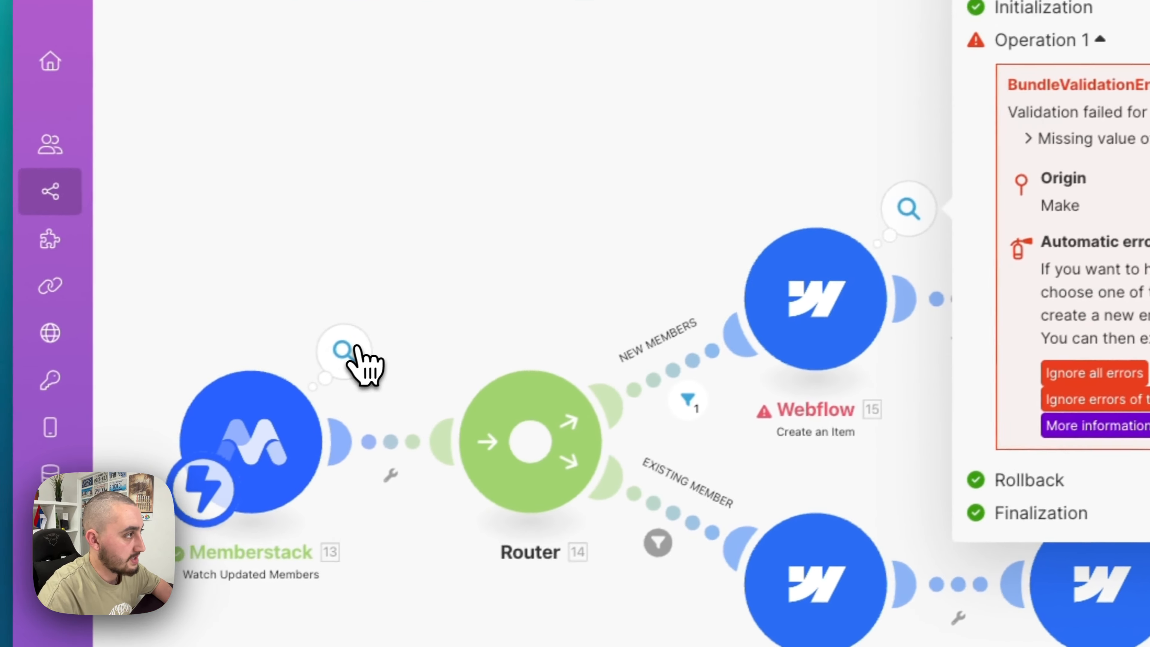
pyautogui.click(355, 354)
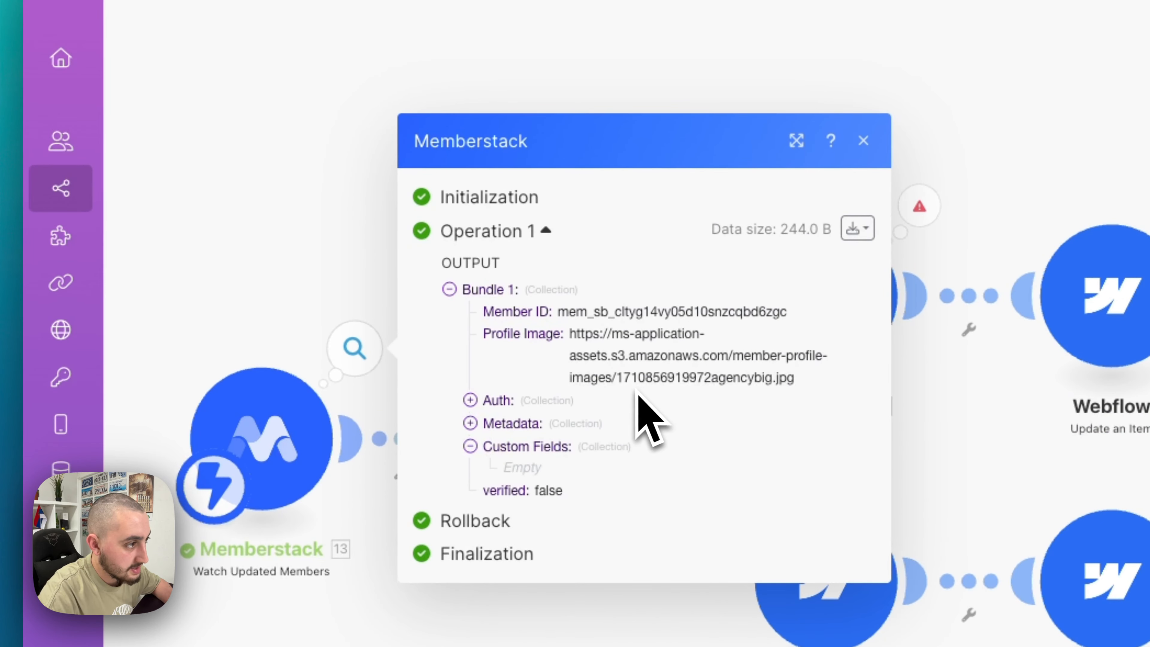
pyautogui.click(360, 229)
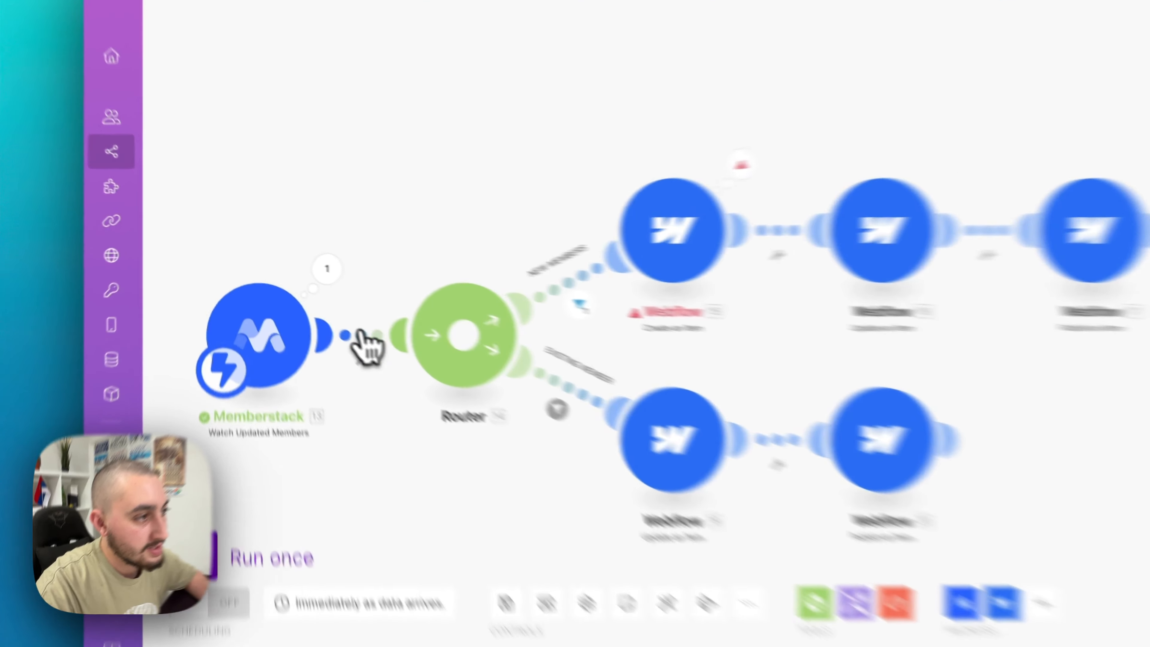
# - Add a filter between the Memberstack trigger and the Router, labelling it 'REAL ENT'
pyautogui.click(307, 306)
pyautogui.click(501, 271)
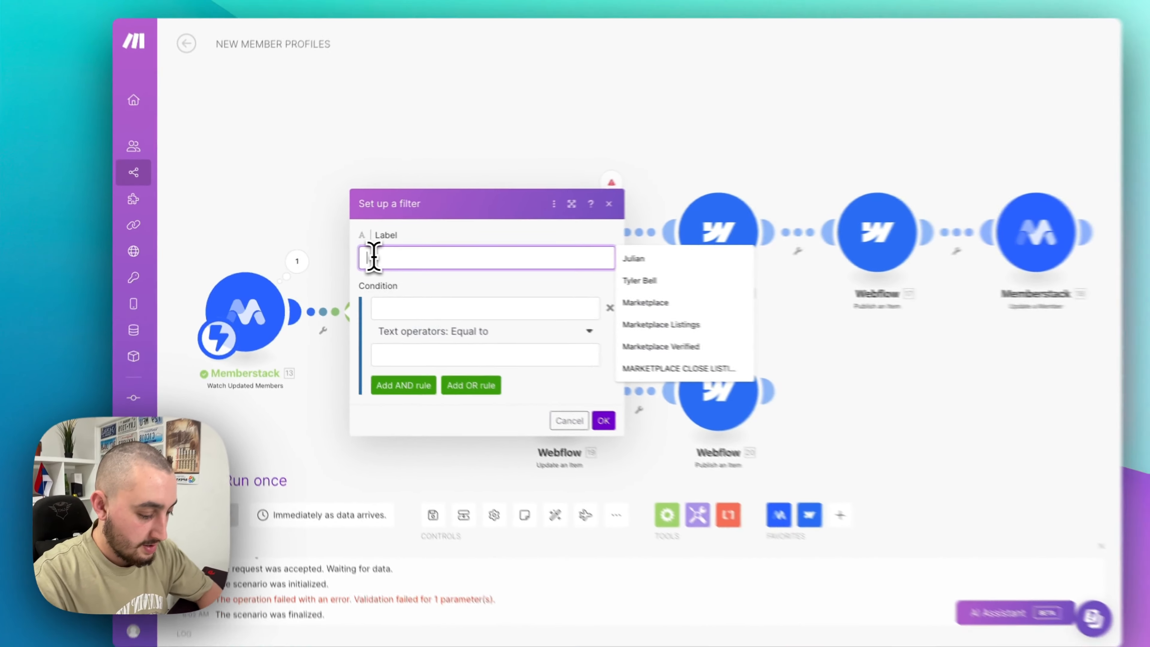
pyautogui.write('REAL ENT')
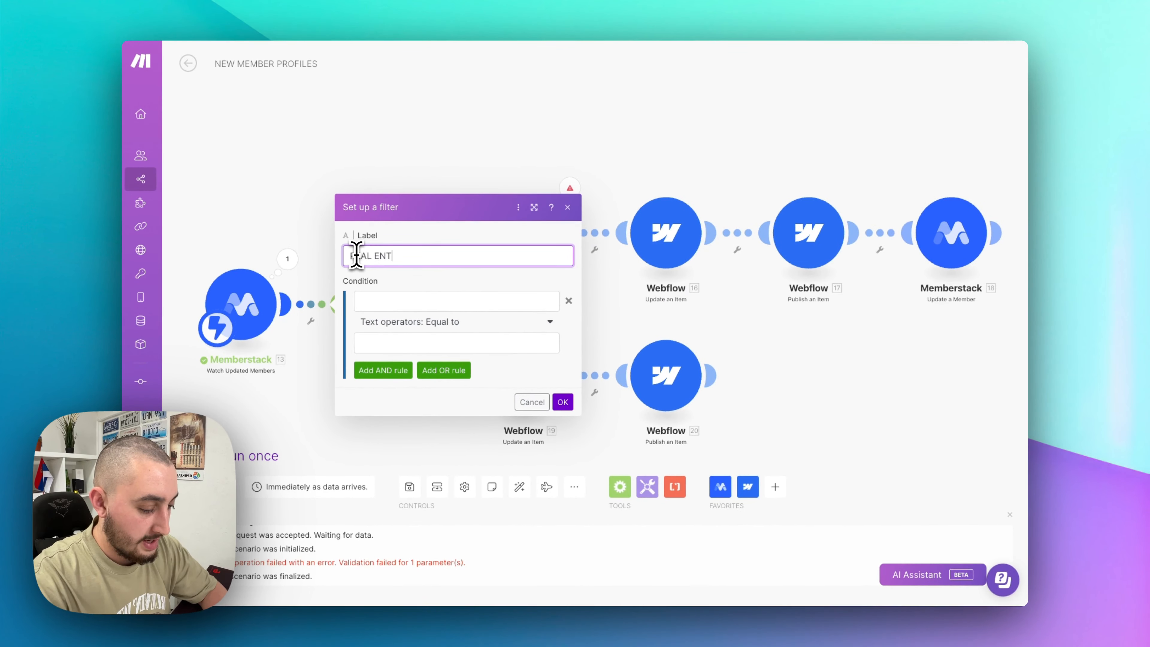